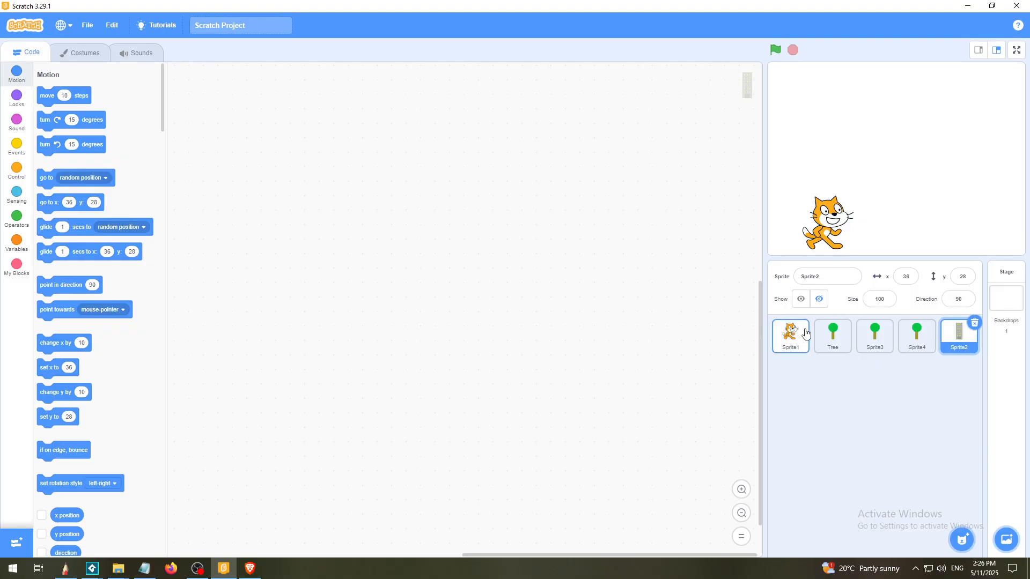
# Show the Tree sprite on the stage, examine its costume drawing, and hide it again
pyautogui.click(828, 332)
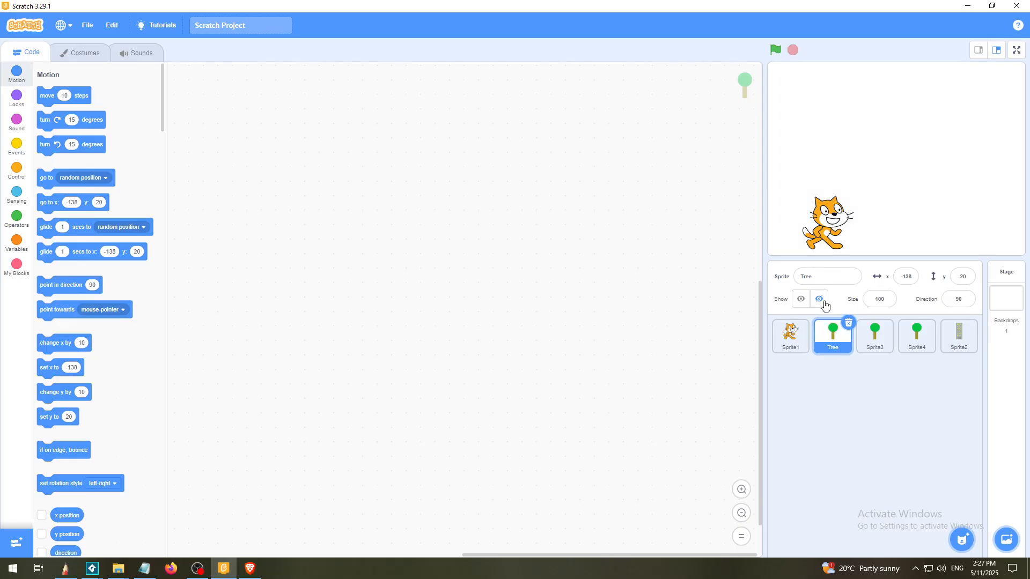
pyautogui.click(800, 299)
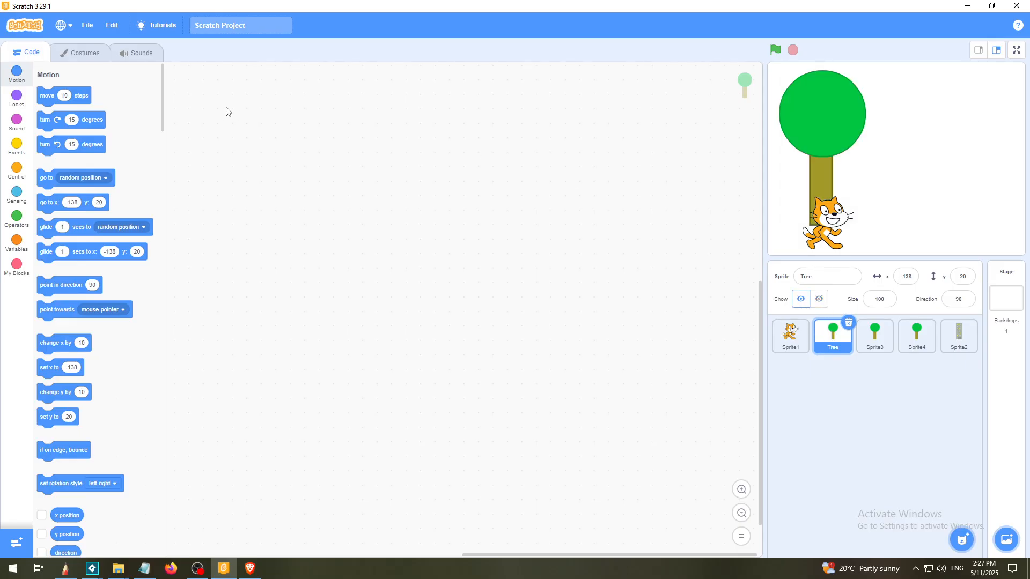
pyautogui.click(83, 54)
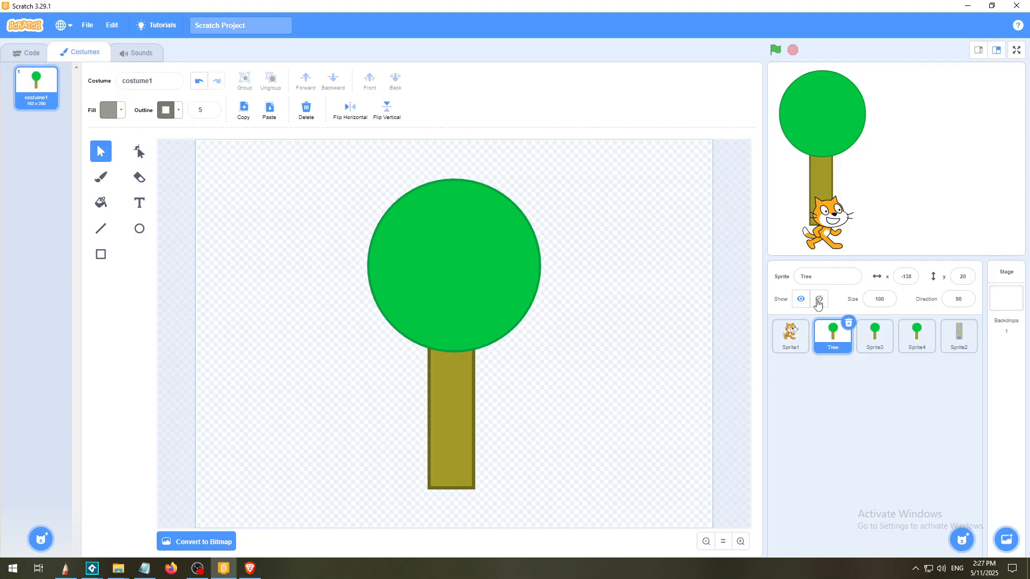
pyautogui.click(818, 302)
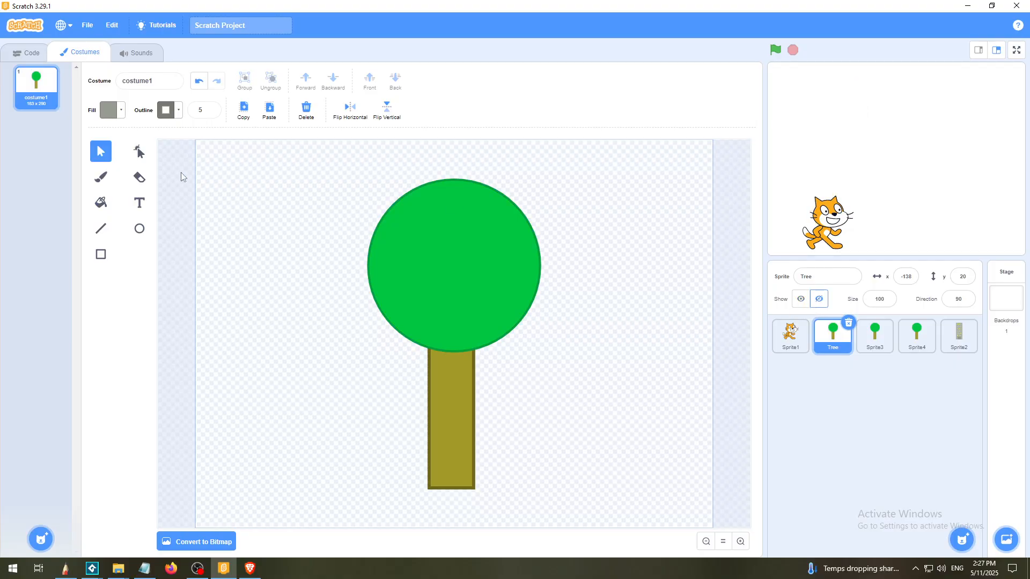
pyautogui.click(26, 53)
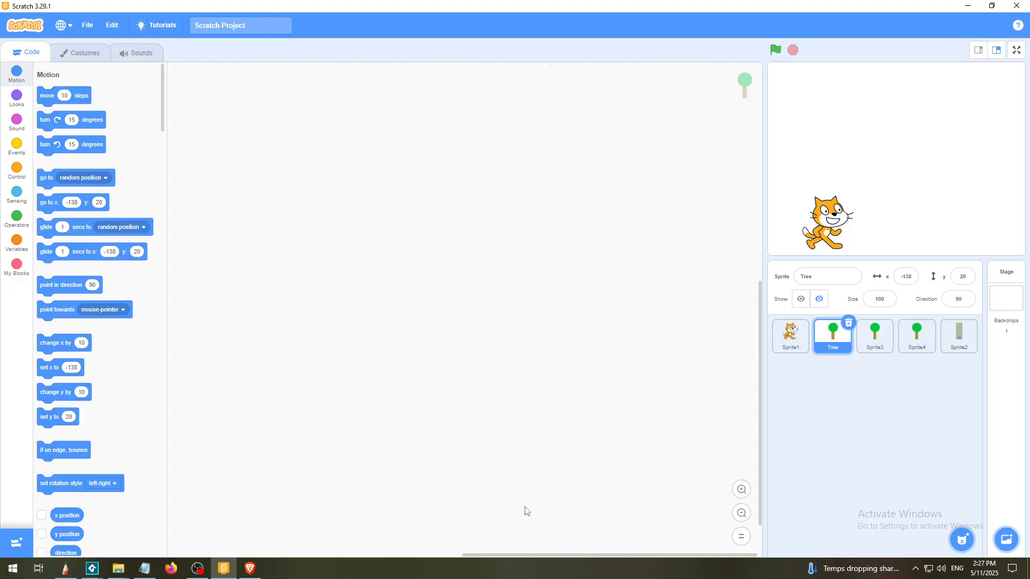
# Switch to the Brave browser and browse the pine tree image results, enlarging the Christmas Heirloom Company tree photo
pyautogui.click(249, 568)
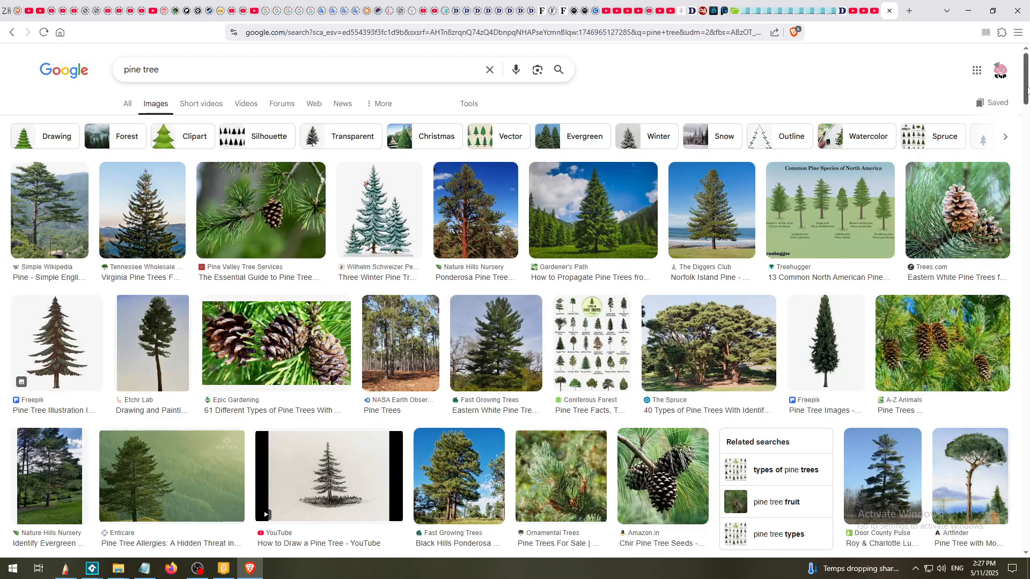
pyautogui.moveTo(1028, 91); pyautogui.dragTo(1028, 92)
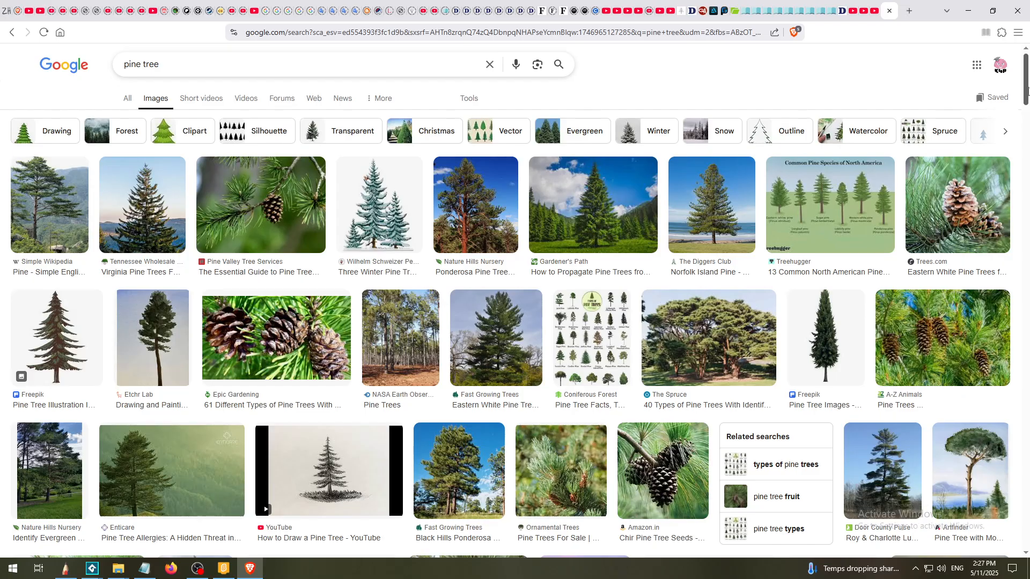
pyautogui.moveTo(1027, 91); pyautogui.dragTo(1028, 118)
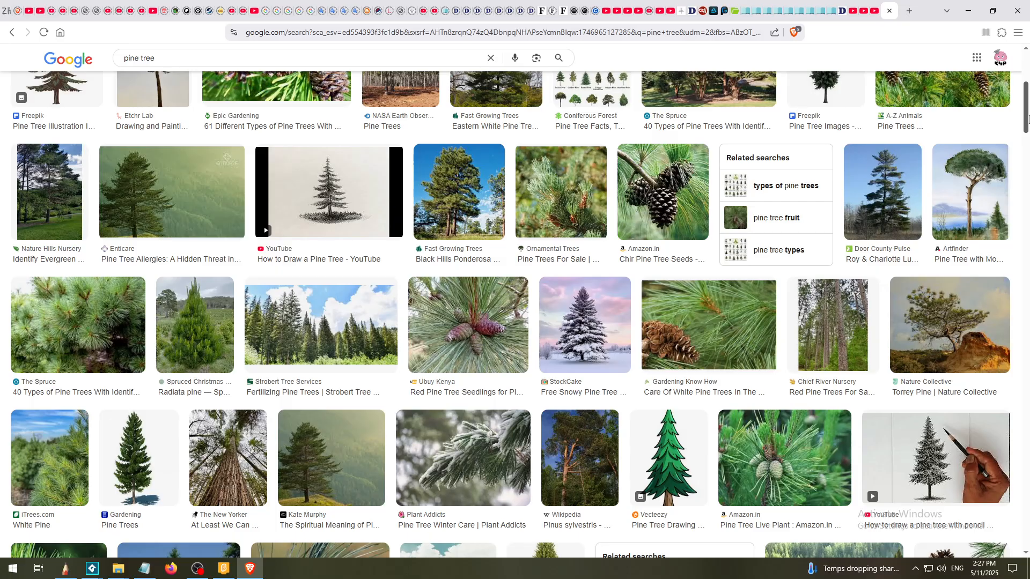
pyautogui.moveTo(1028, 118); pyautogui.dragTo(1028, 158)
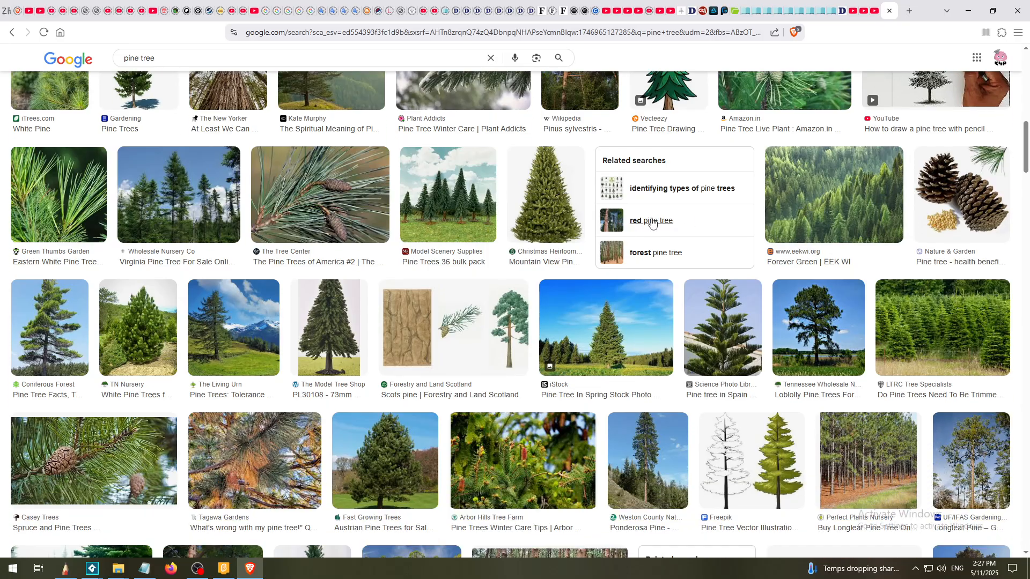
pyautogui.click(551, 187)
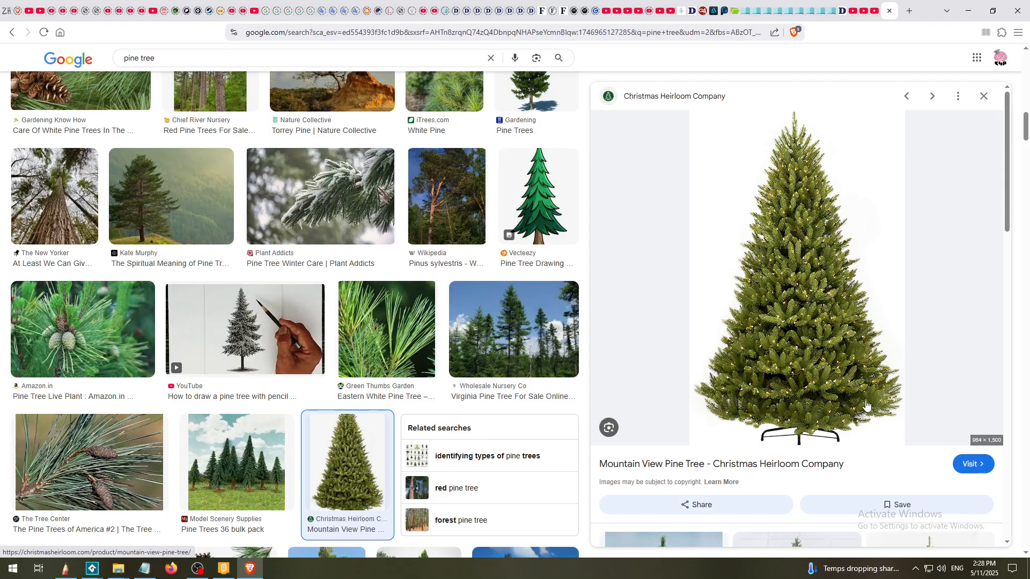
pyautogui.click(983, 96)
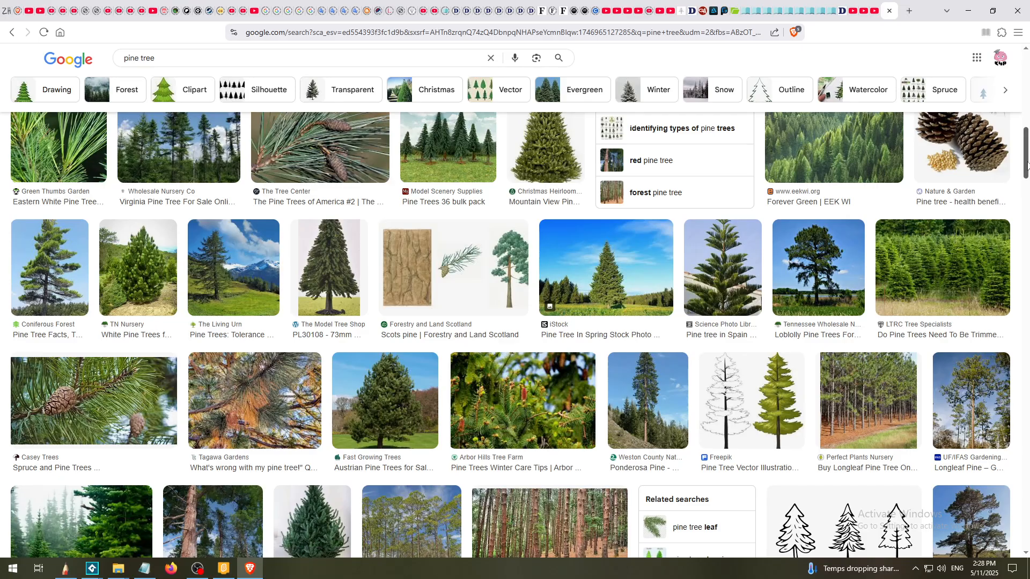
# Examine the Vecteezy pine tree line drawings and the related Shutterstock outline drawing among the image results
pyautogui.scroll(-2, 1028, 175)
pyautogui.moveTo(1028, 174); pyautogui.dragTo(1028, 203)
pyautogui.click(828, 180)
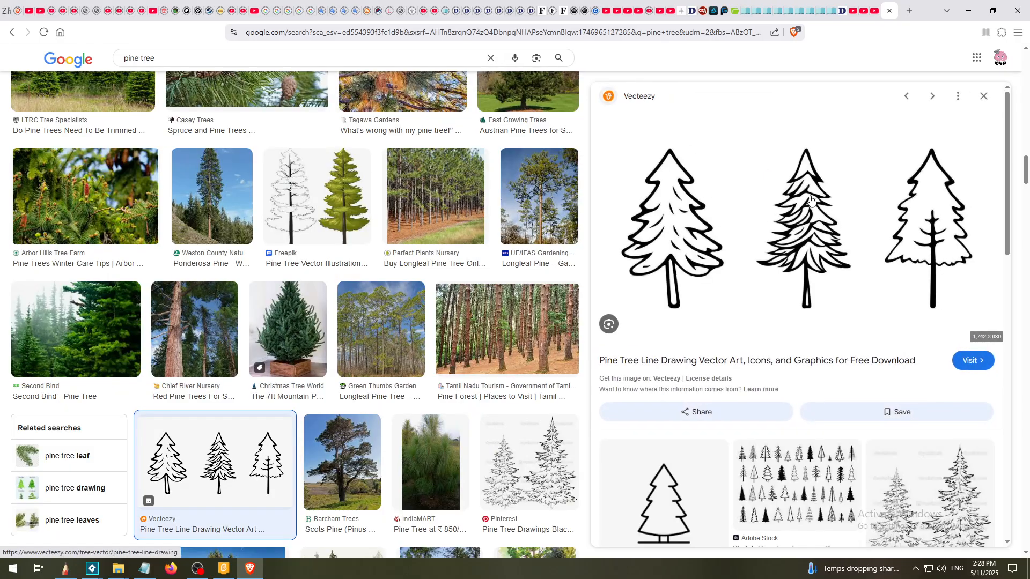
pyautogui.click(983, 98)
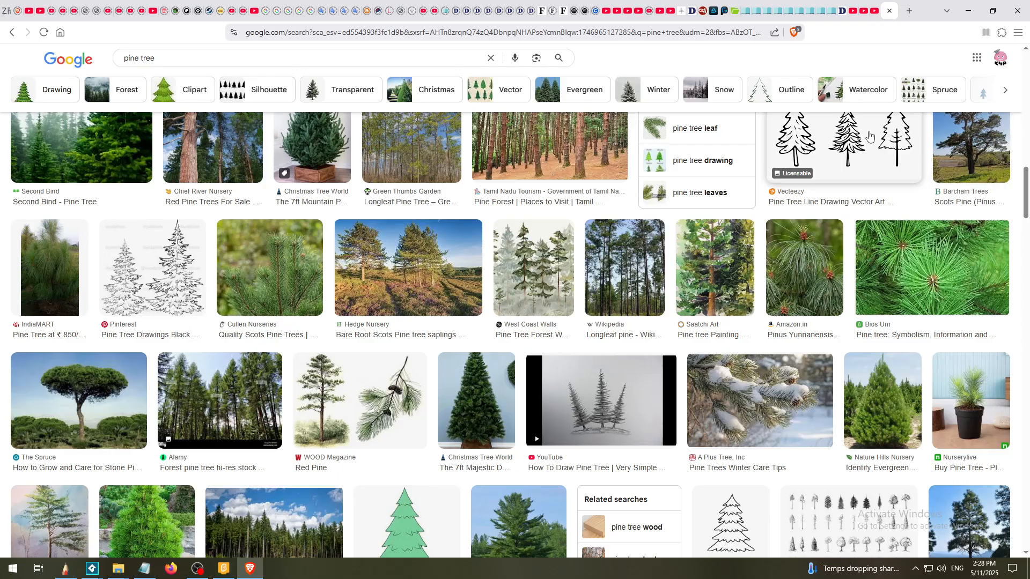
pyautogui.click(870, 137)
pyautogui.click(668, 496)
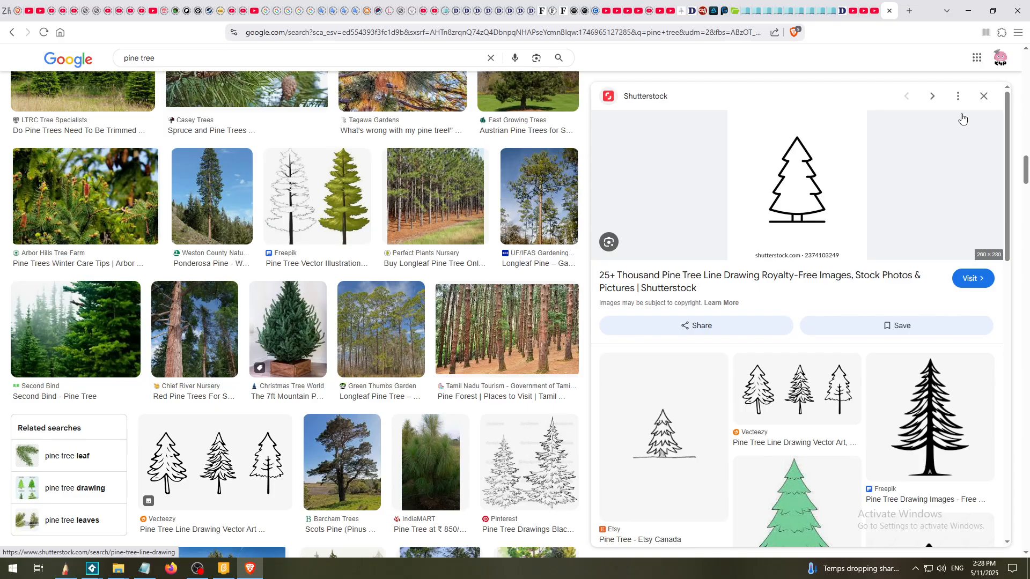
pyautogui.click(984, 97)
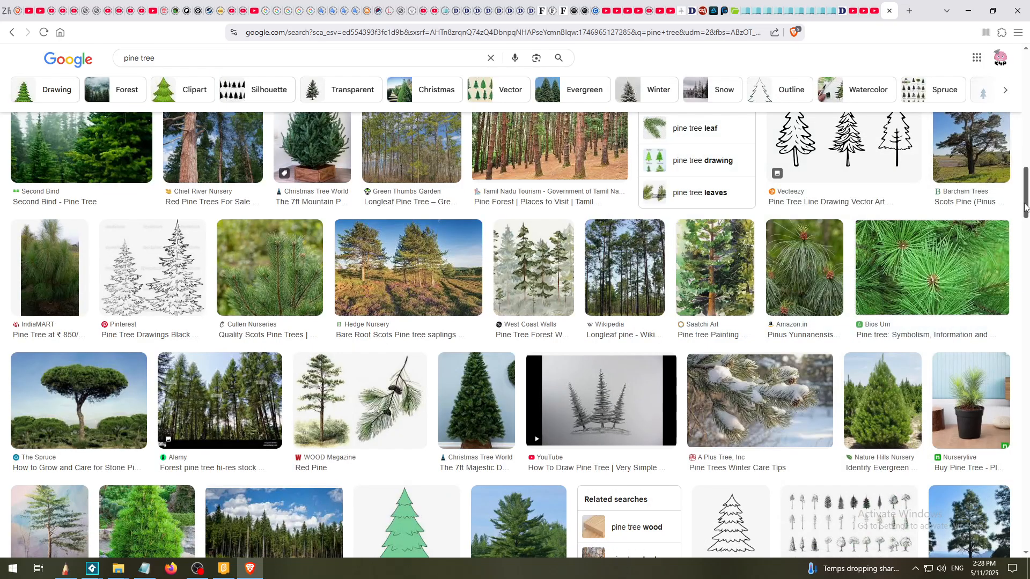
# Examine the Pinterest step-by-step pine tree drawing and the Freepik pine tree illustrations further down the results
pyautogui.moveTo(1024, 206); pyautogui.dragTo(1027, 239)
pyautogui.click(406, 219)
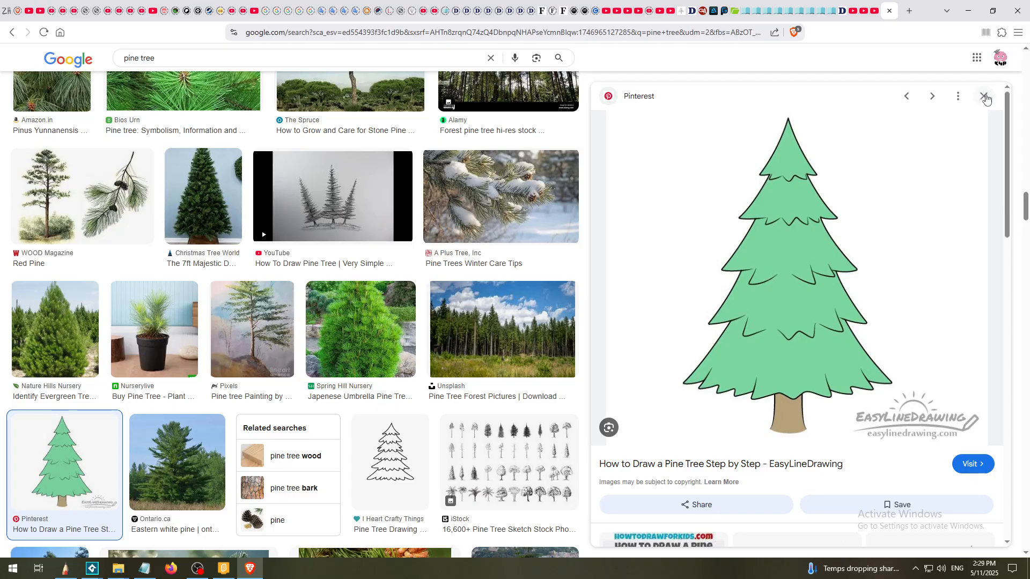
pyautogui.click(985, 97)
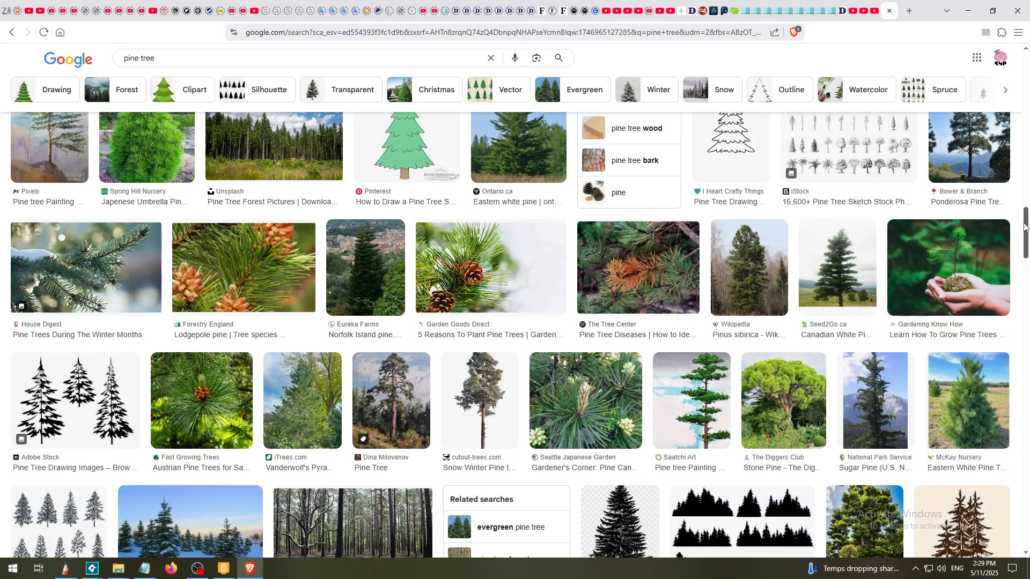
pyautogui.moveTo(1024, 227); pyautogui.dragTo(1028, 279)
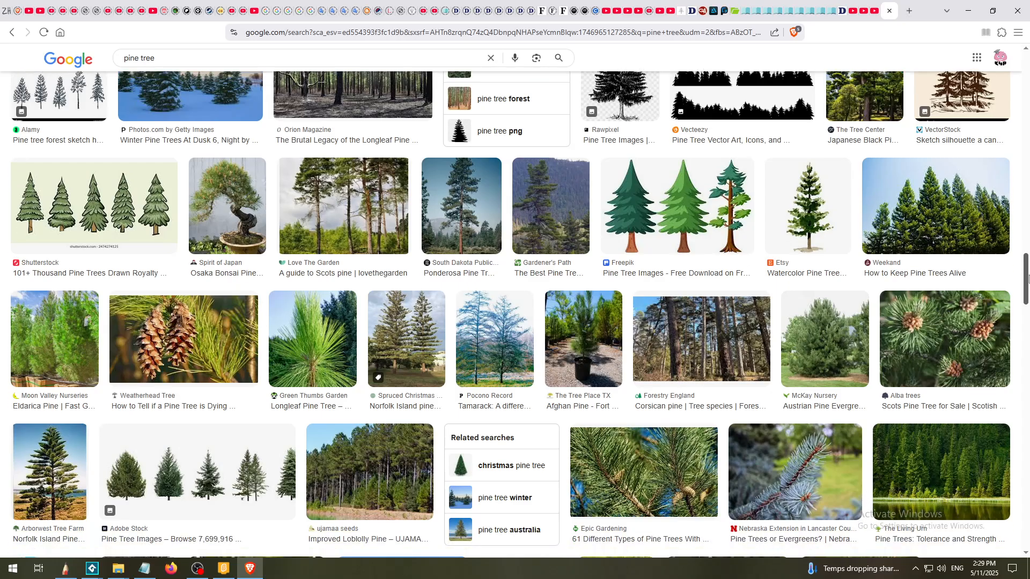
pyautogui.click(672, 230)
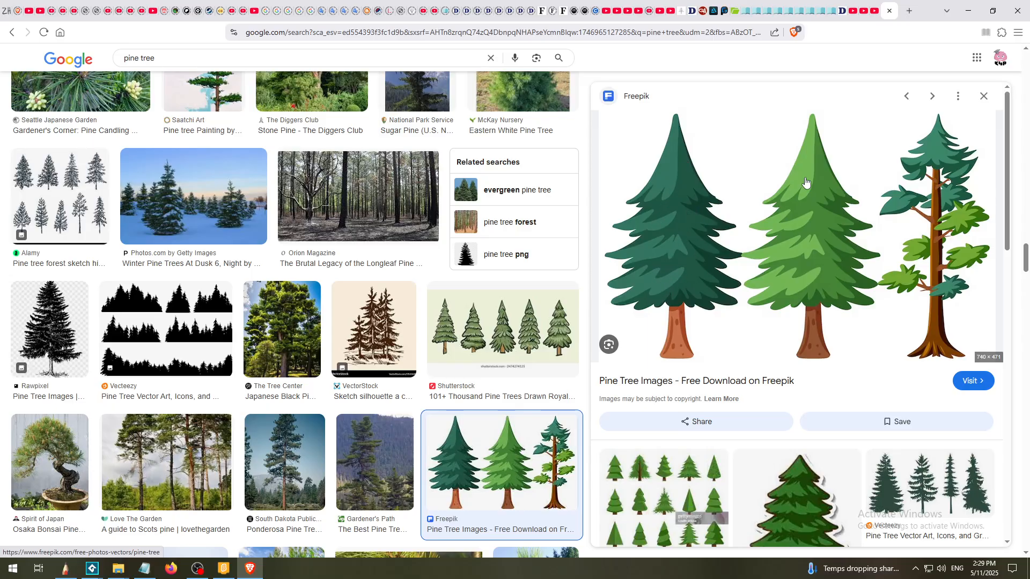
pyautogui.click(982, 99)
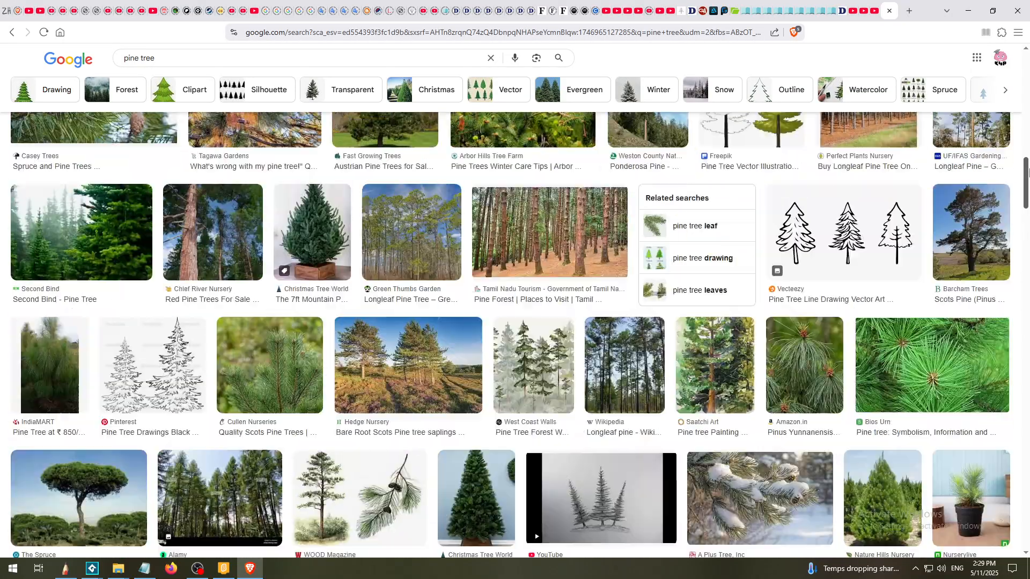
pyautogui.moveTo(1029, 172); pyautogui.dragTo(1029, 59)
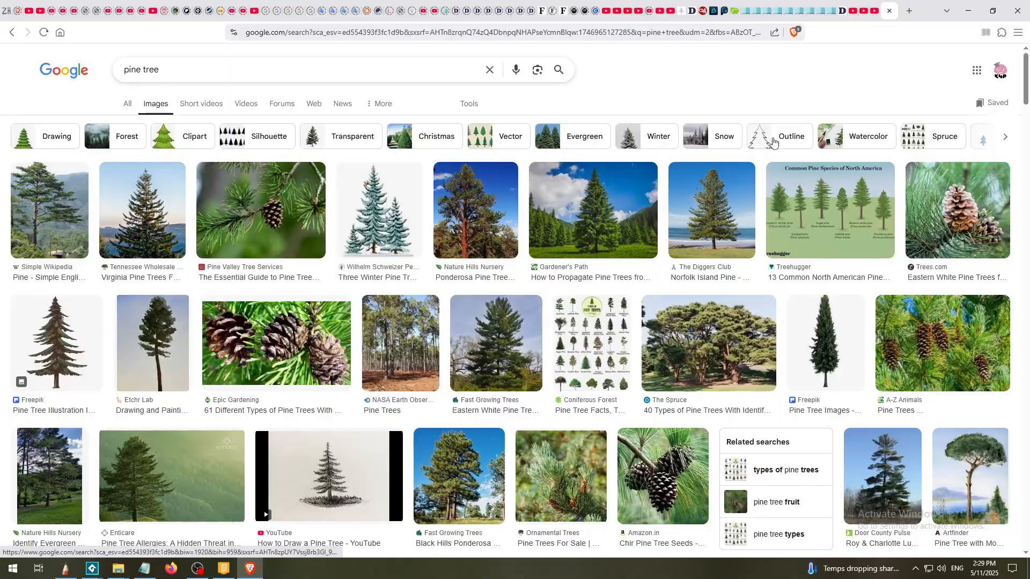
# Try the Outline filter, switch to Clipart, and examine the ClipSafari and Shutterstock pine tree pictures
pyautogui.click(782, 140)
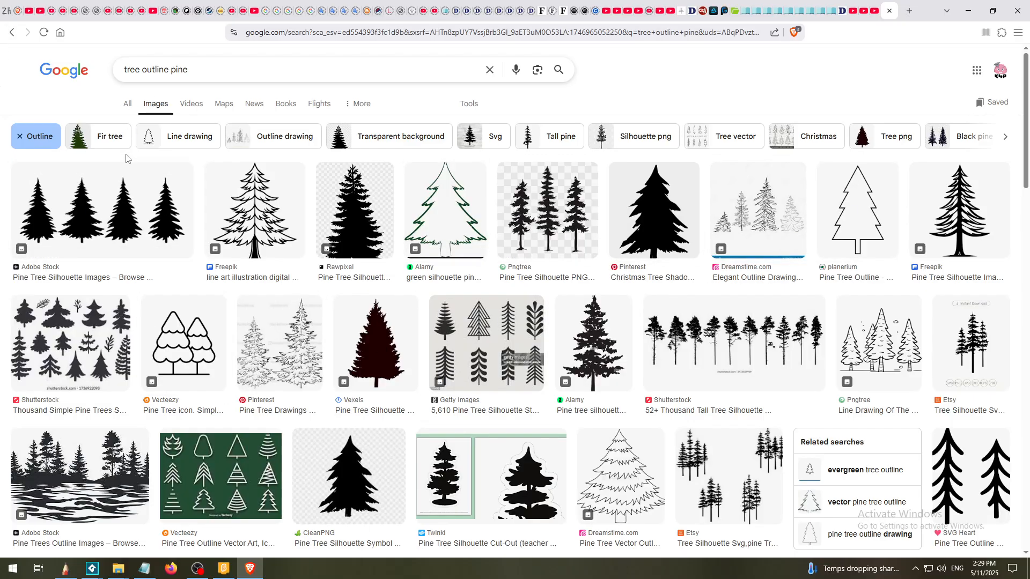
pyautogui.click(14, 140)
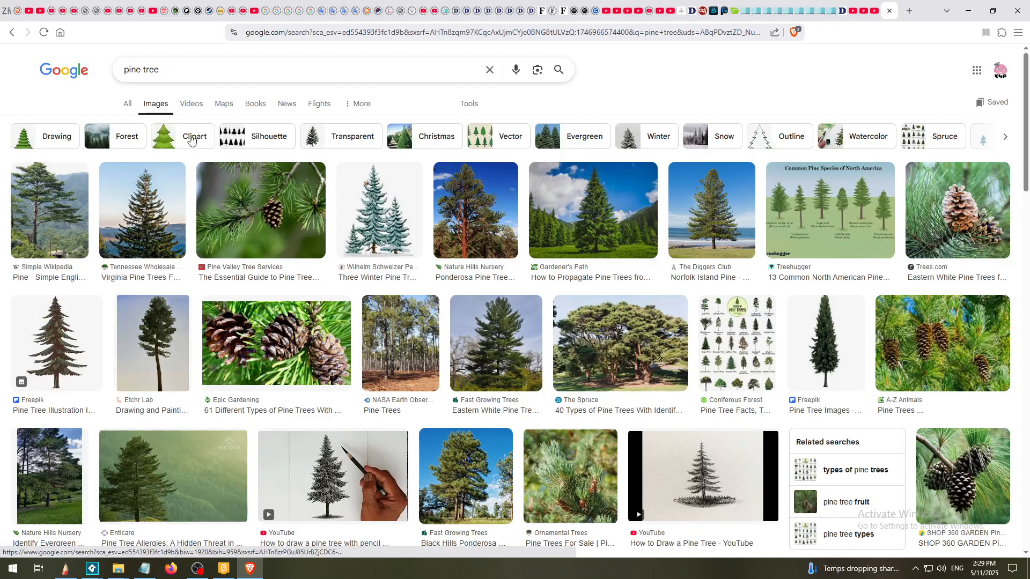
pyautogui.click(191, 140)
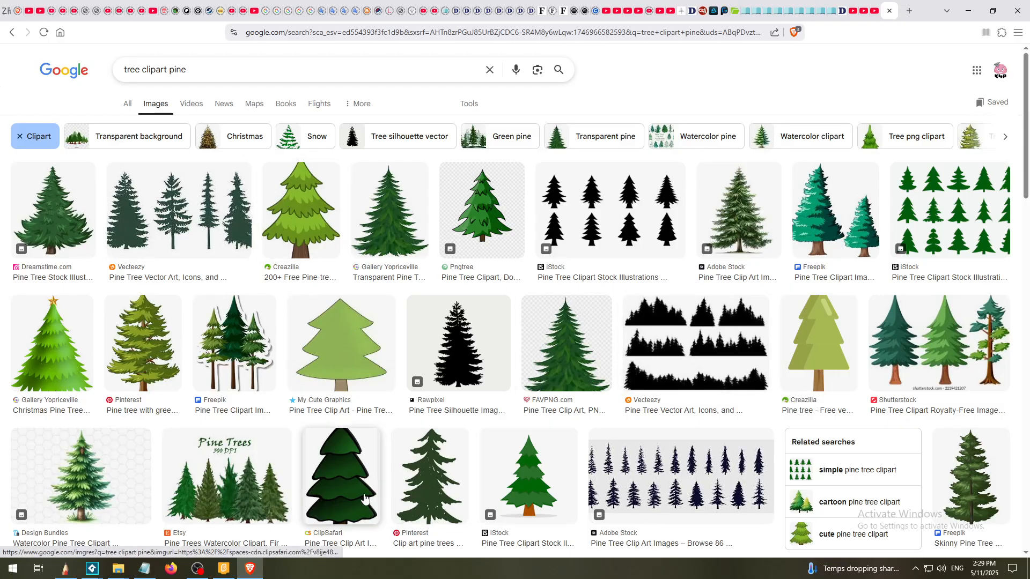
pyautogui.click(346, 485)
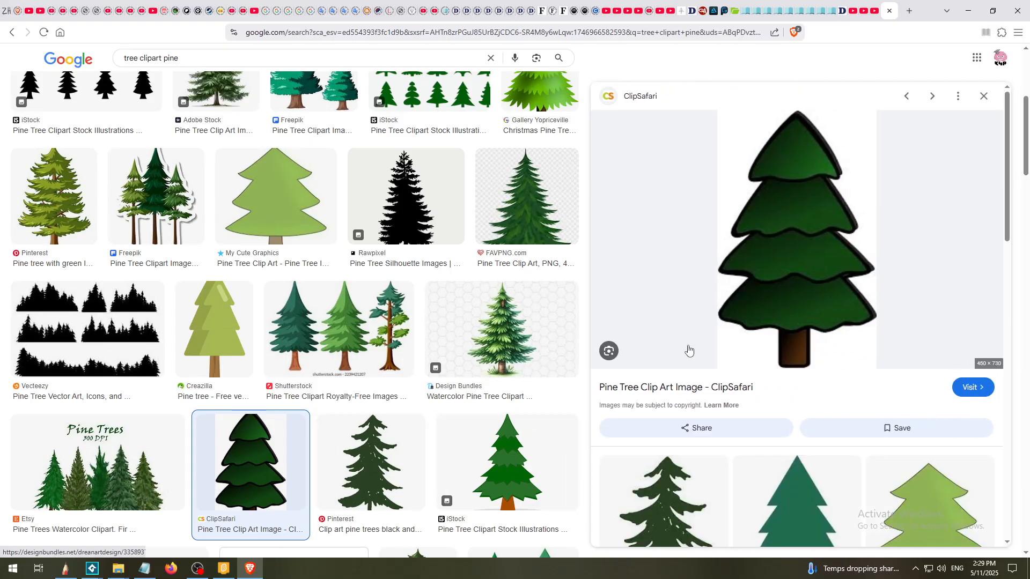
pyautogui.click(983, 97)
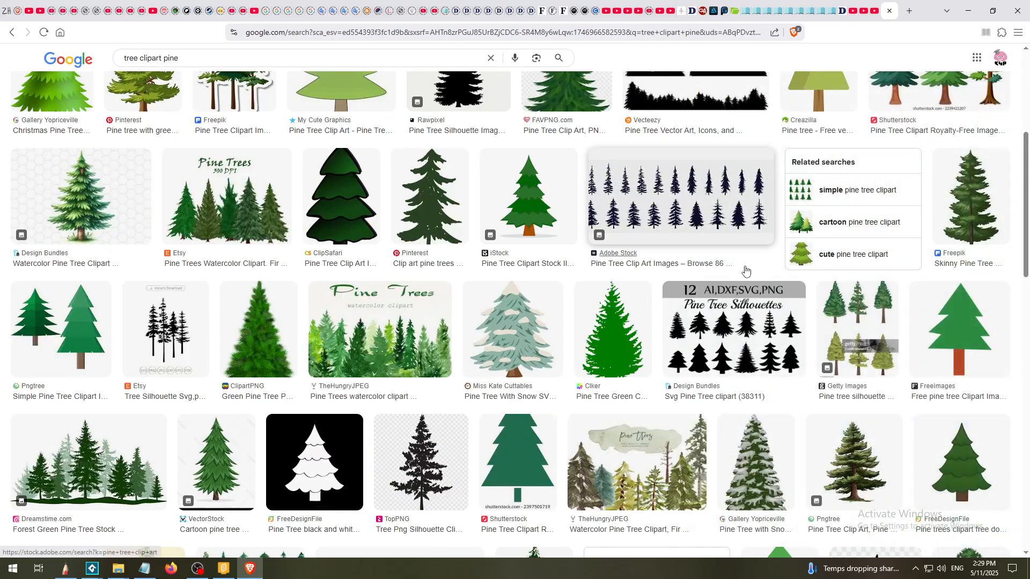
pyautogui.click(528, 452)
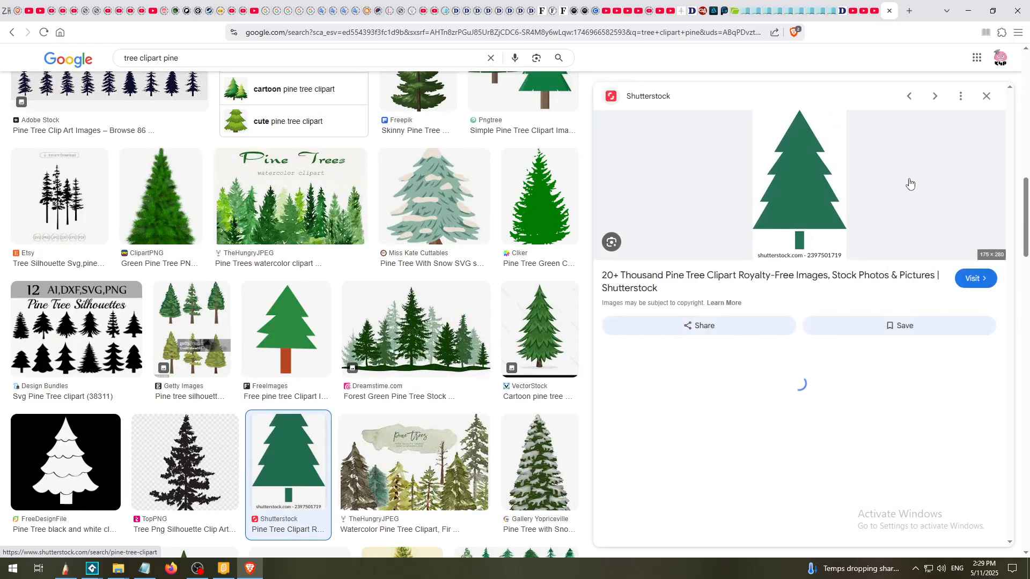
pyautogui.click(985, 97)
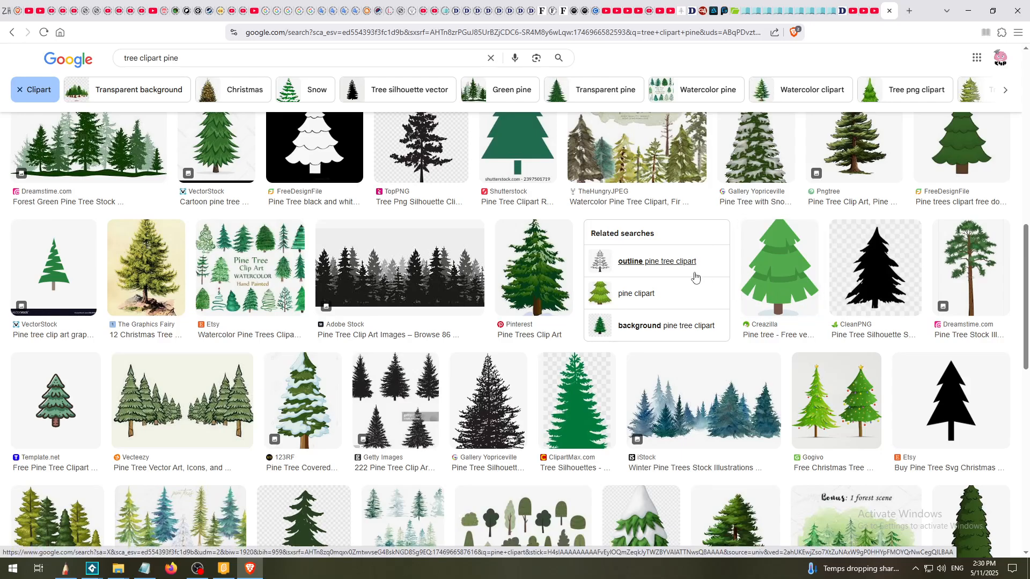
pyautogui.click(1025, 151)
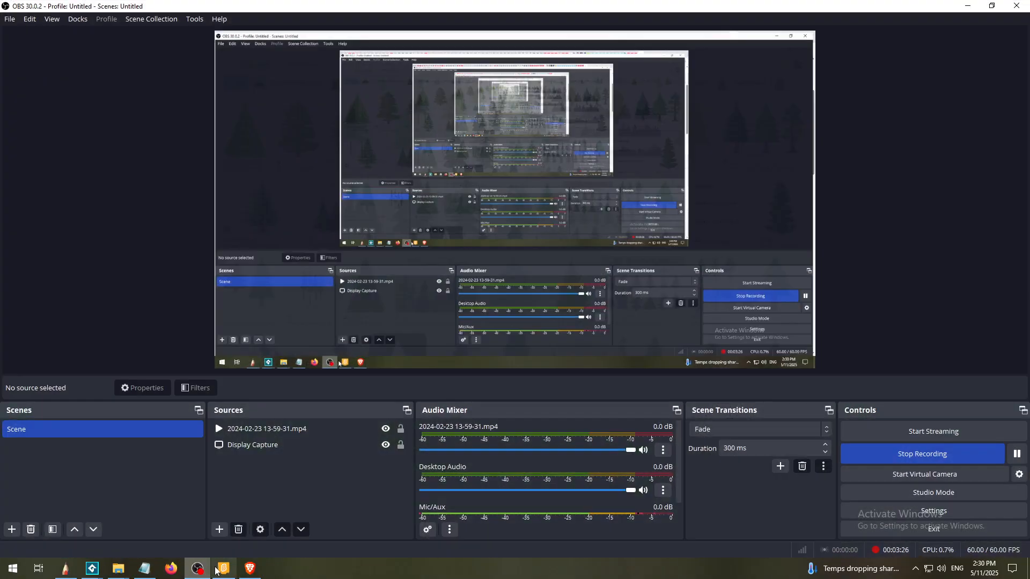
# Switch back to Scratch and create a new blank sprite to paint
pyautogui.click(197, 568)
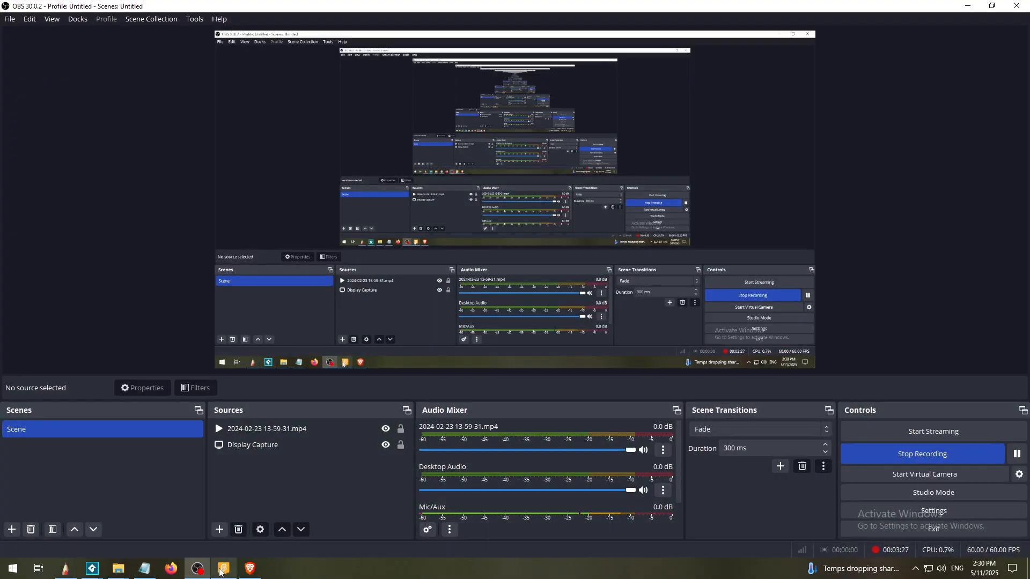
pyautogui.click(220, 571)
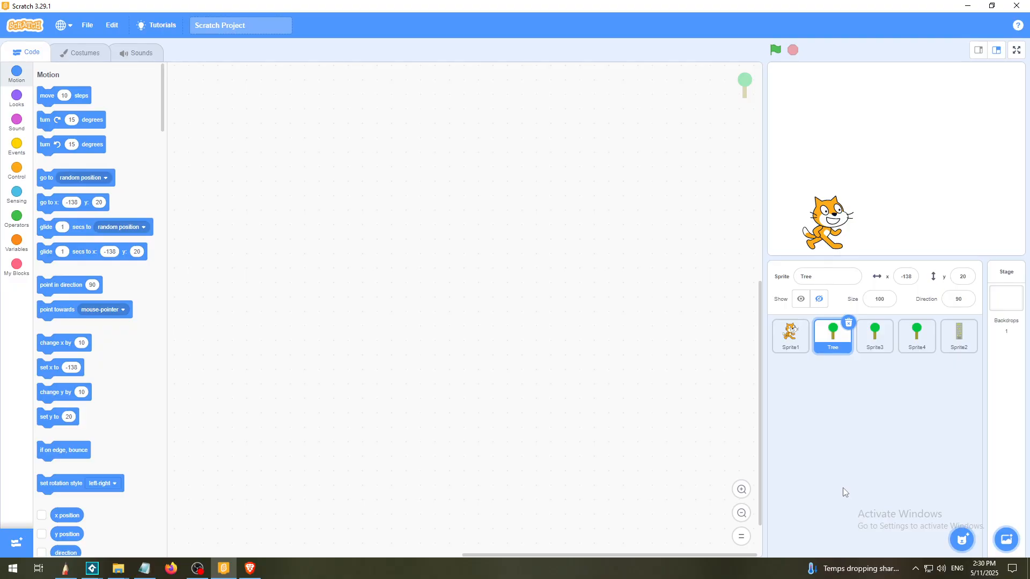
pyautogui.moveTo(961, 540)
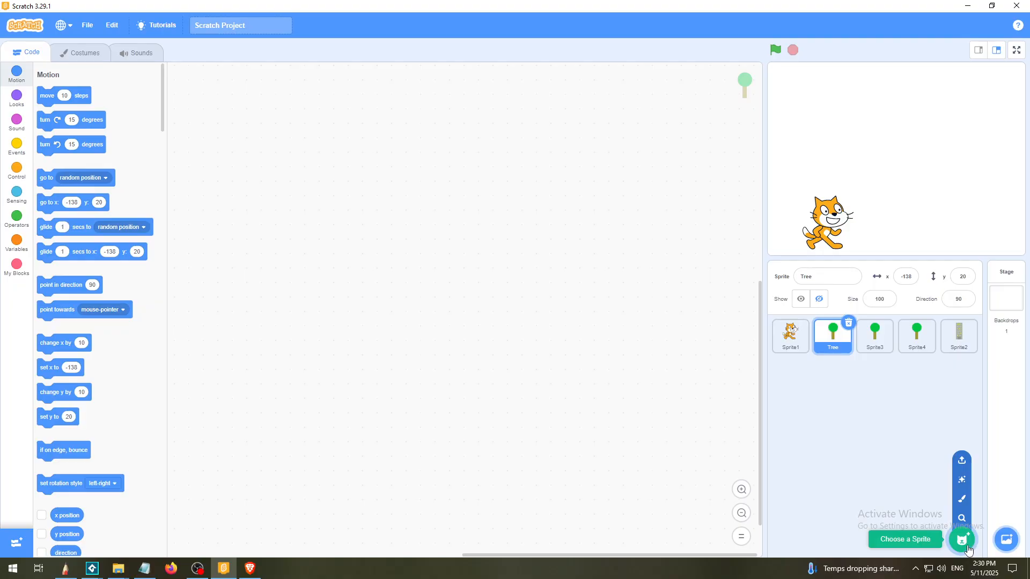
pyautogui.click(962, 501)
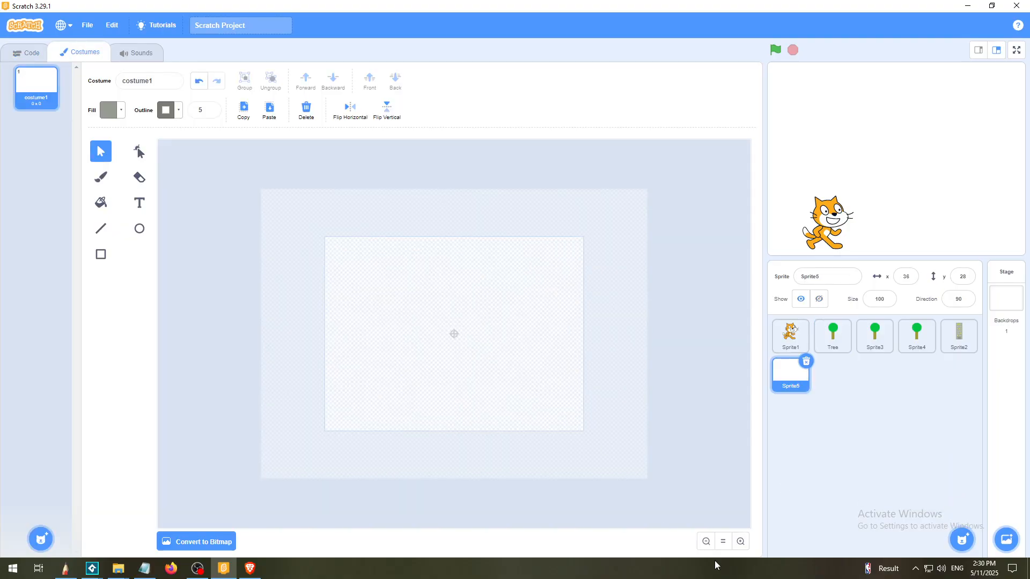
# Set the outline colour to black with brightness 0 and the outline width to 3
pyautogui.click(740, 542)
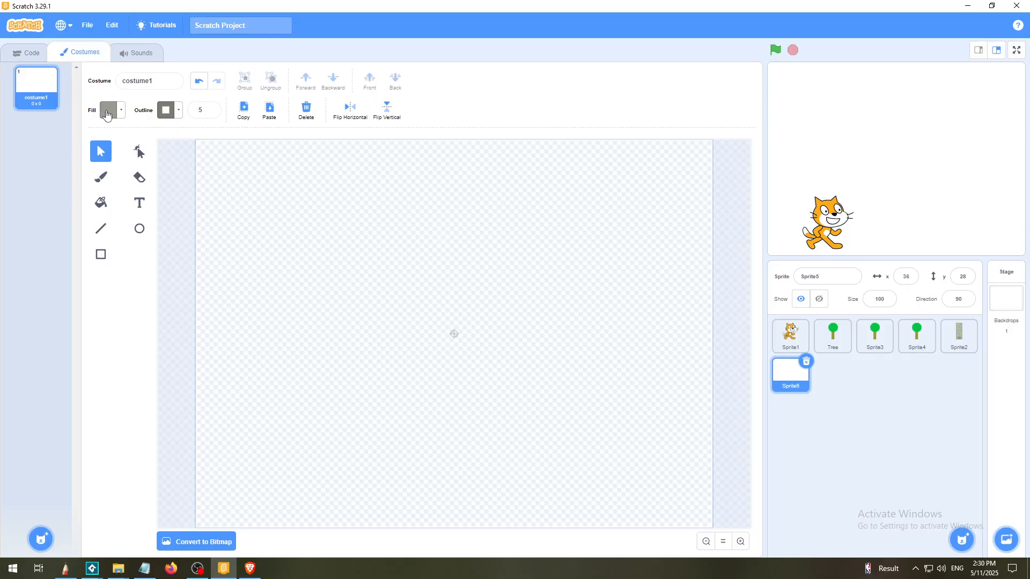
pyautogui.click(168, 110)
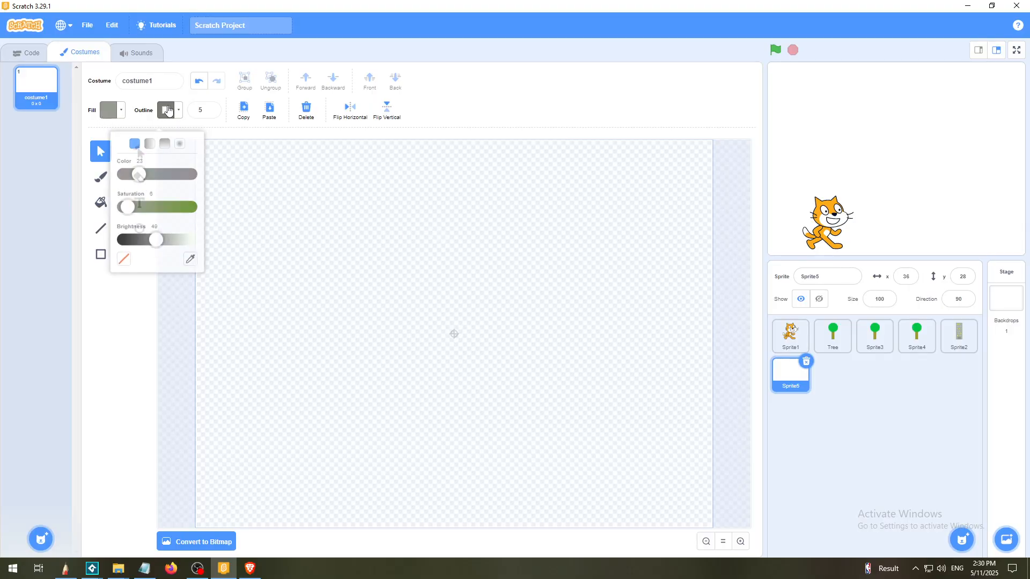
pyautogui.moveTo(160, 240); pyautogui.dragTo(122, 235)
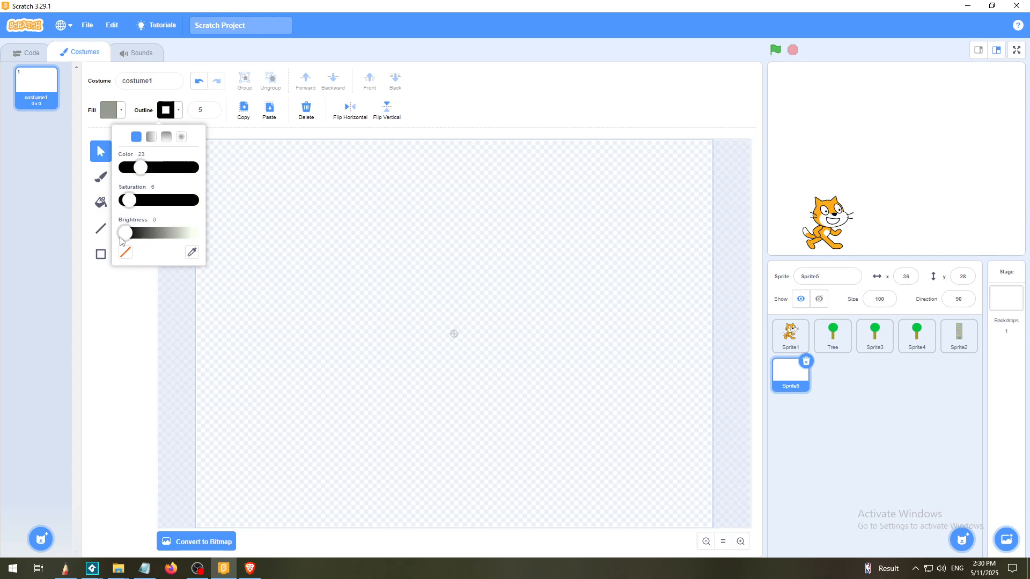
pyautogui.click(460, 109)
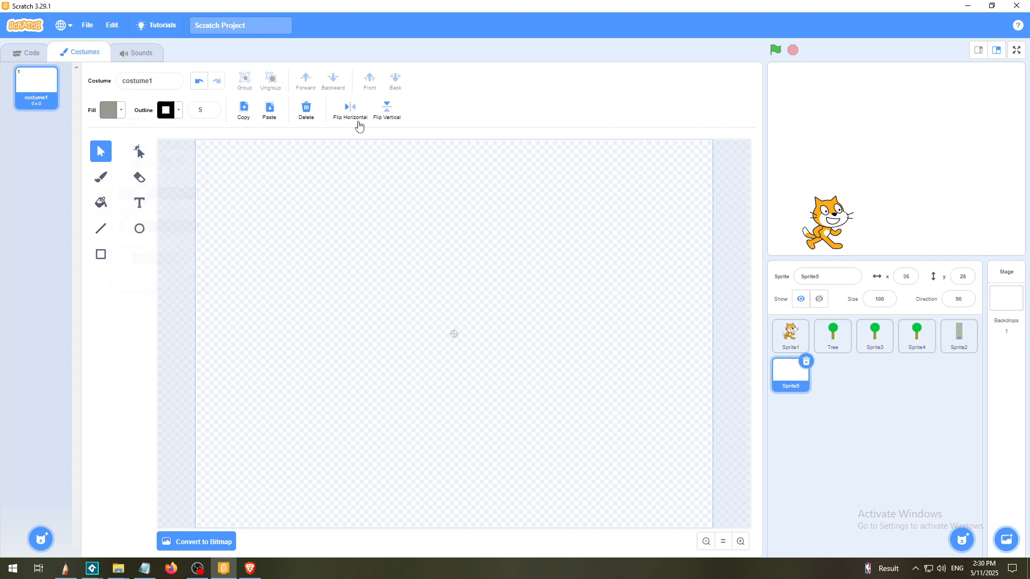
pyautogui.click(211, 112)
pyautogui.click(212, 108)
# Set the fill to dark green with colour 24, saturation 86 and brightness 38
pyautogui.click(119, 113)
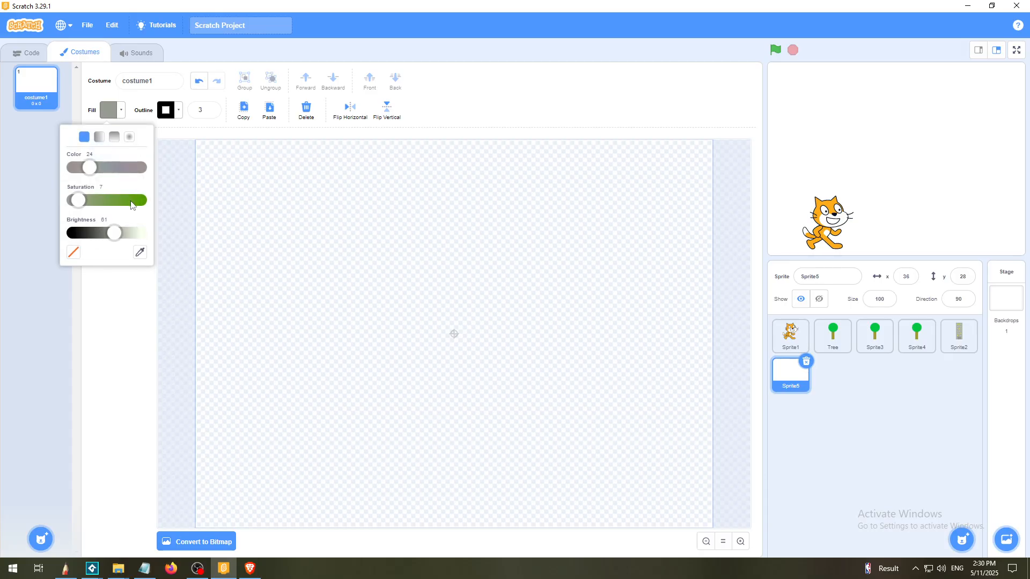
pyautogui.click(131, 201)
pyautogui.moveTo(114, 240); pyautogui.dragTo(99, 242)
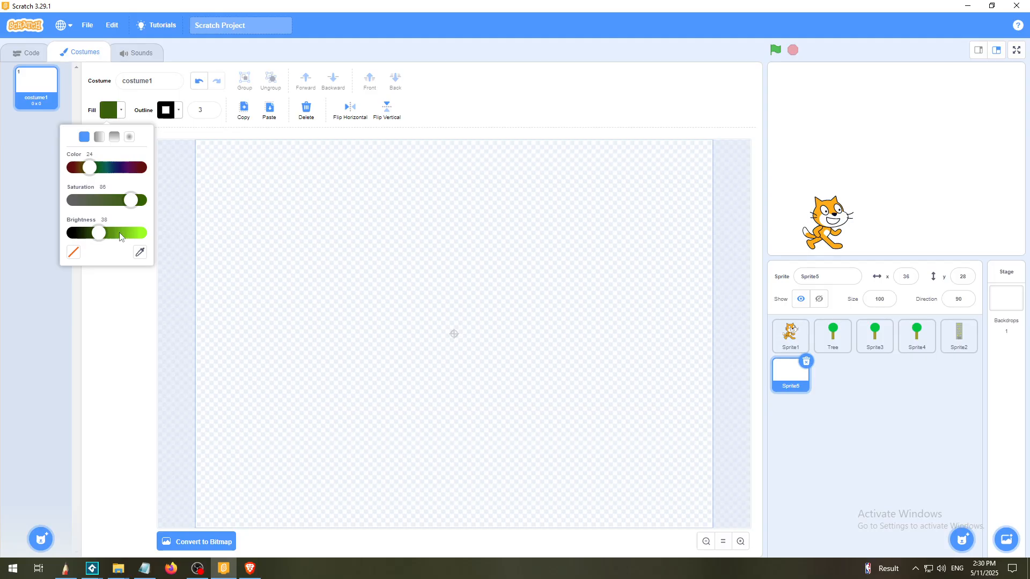
pyautogui.click(486, 93)
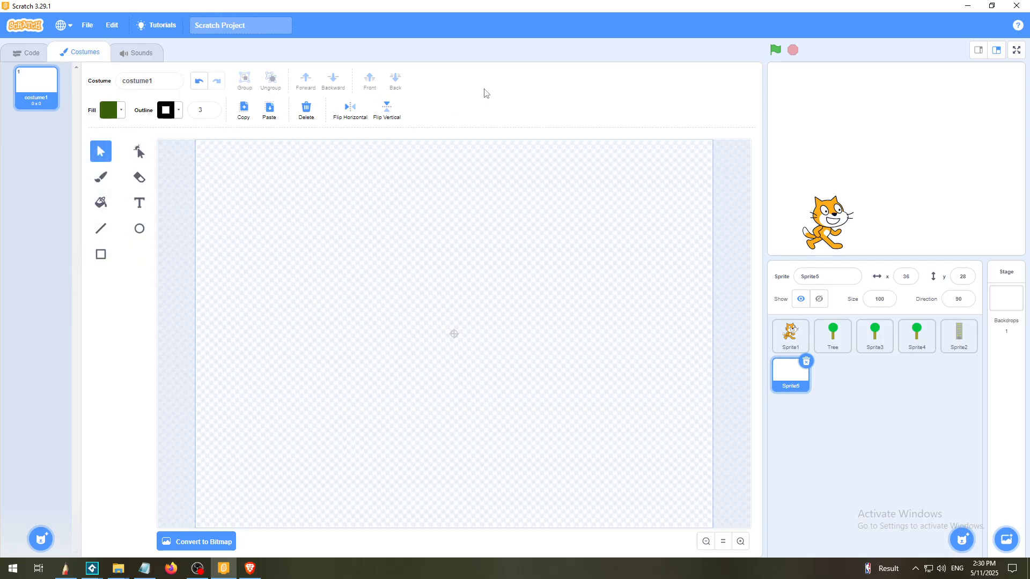
pyautogui.click(100, 253)
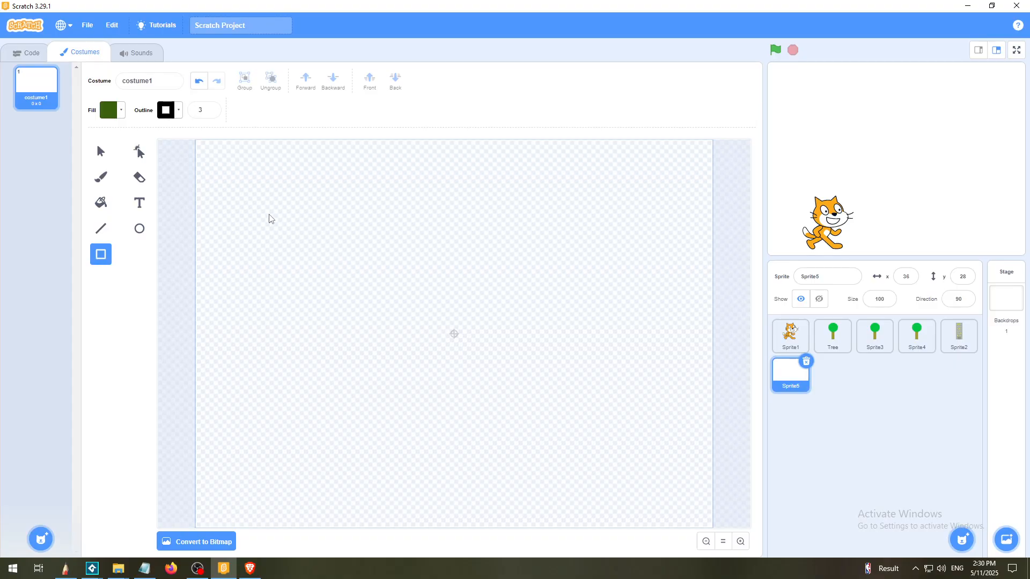
pyautogui.moveTo(266, 212); pyautogui.dragTo(403, 410)
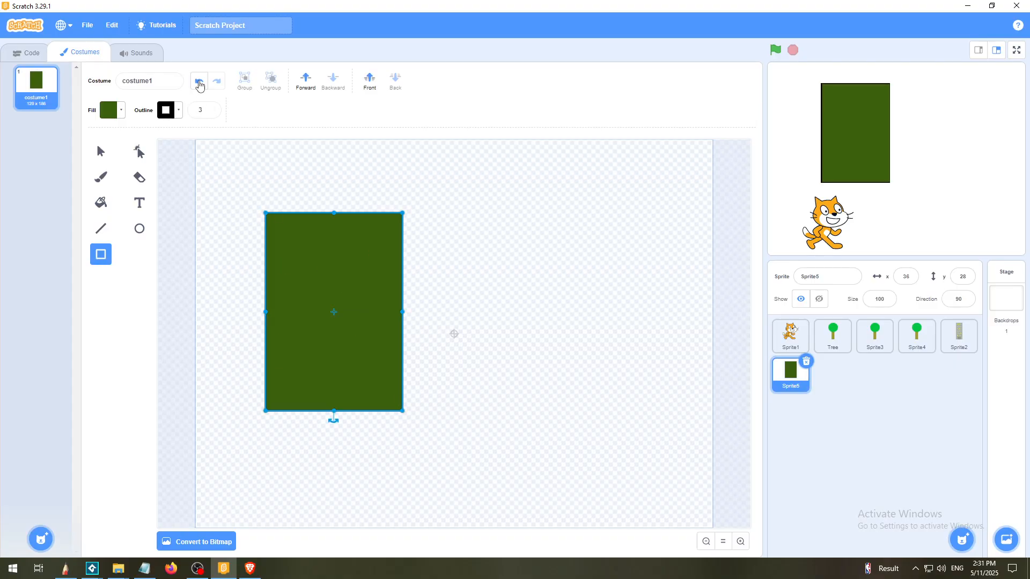
pyautogui.click(199, 82)
pyautogui.click(139, 228)
pyautogui.moveTo(298, 220); pyautogui.dragTo(517, 439)
pyautogui.click(199, 81)
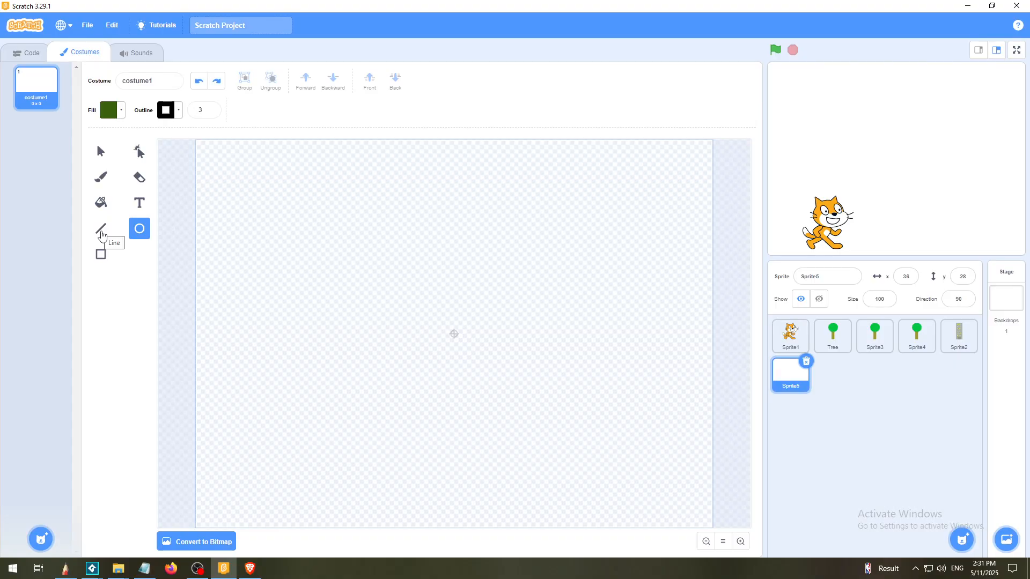
# Draw a closed upright triangle about 182 by 232 from three joined lines and fill it with the dark green
pyautogui.click(102, 231)
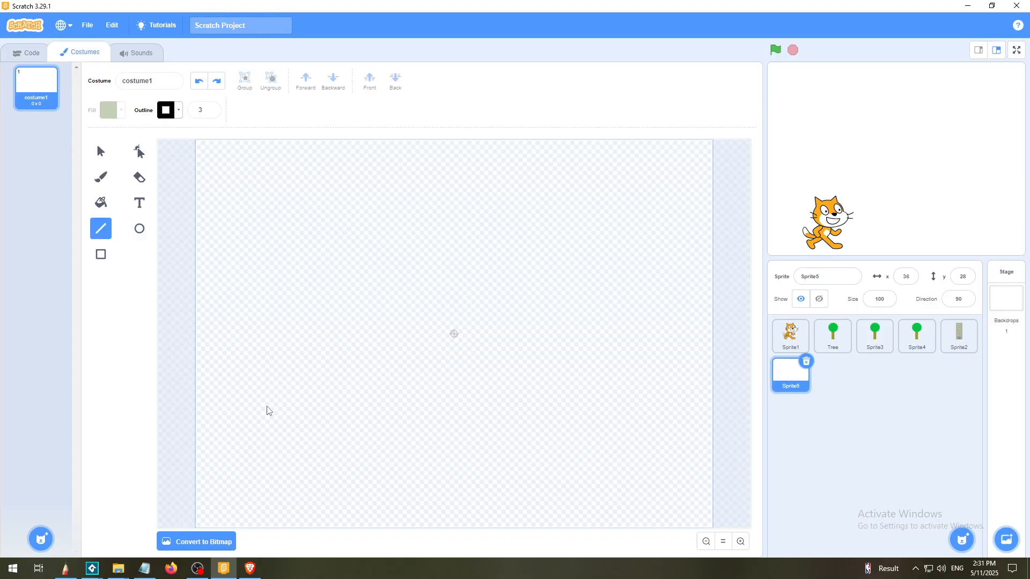
pyautogui.moveTo(264, 406); pyautogui.dragTo(362, 160)
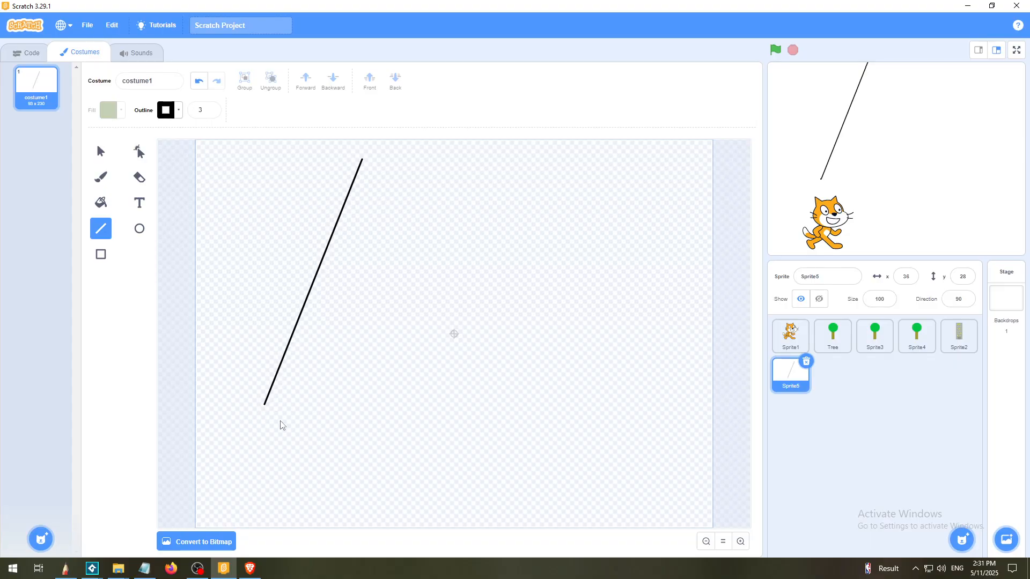
pyautogui.click(740, 541)
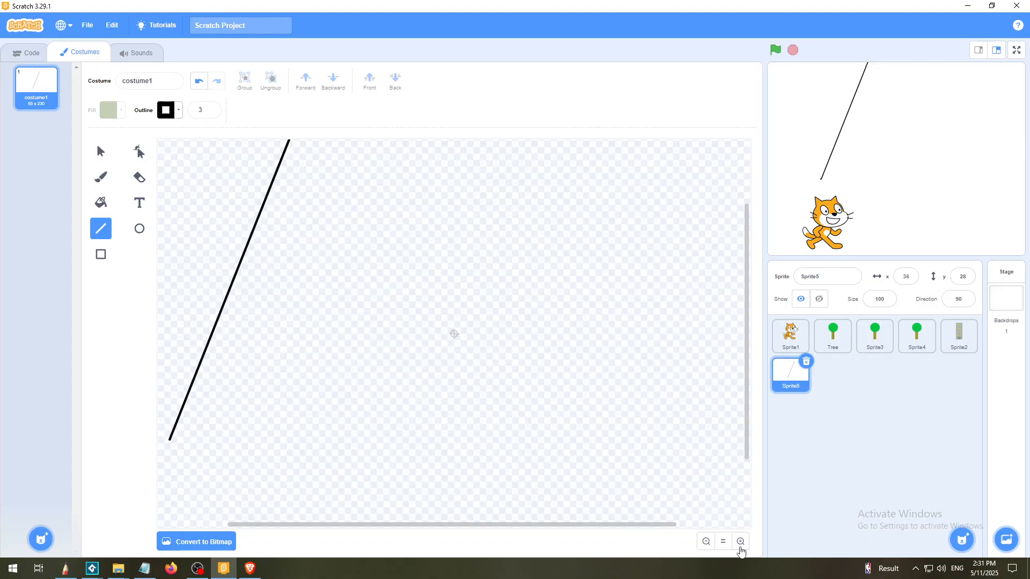
pyautogui.moveTo(439, 526); pyautogui.dragTo(400, 526)
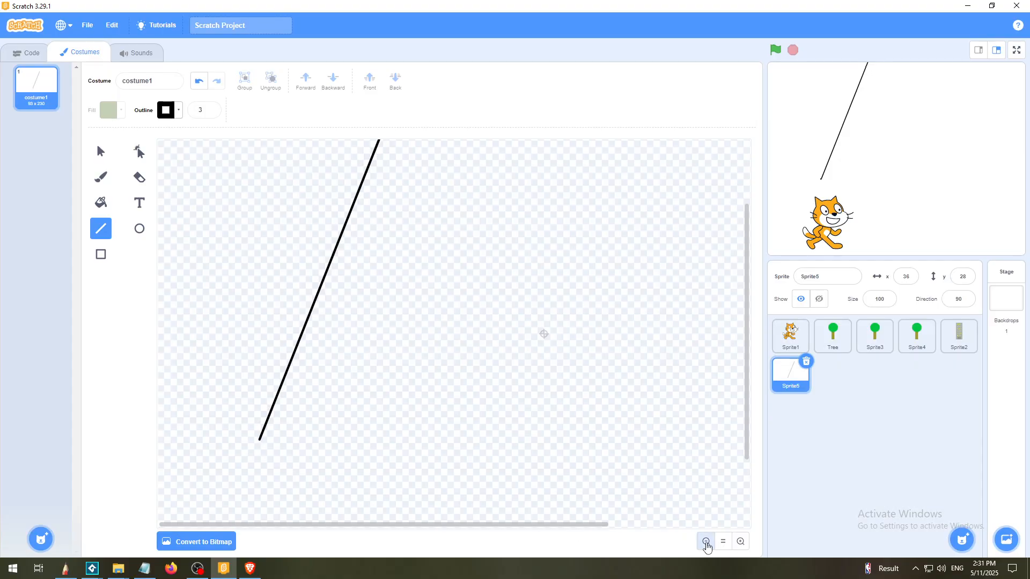
pyautogui.click(722, 543)
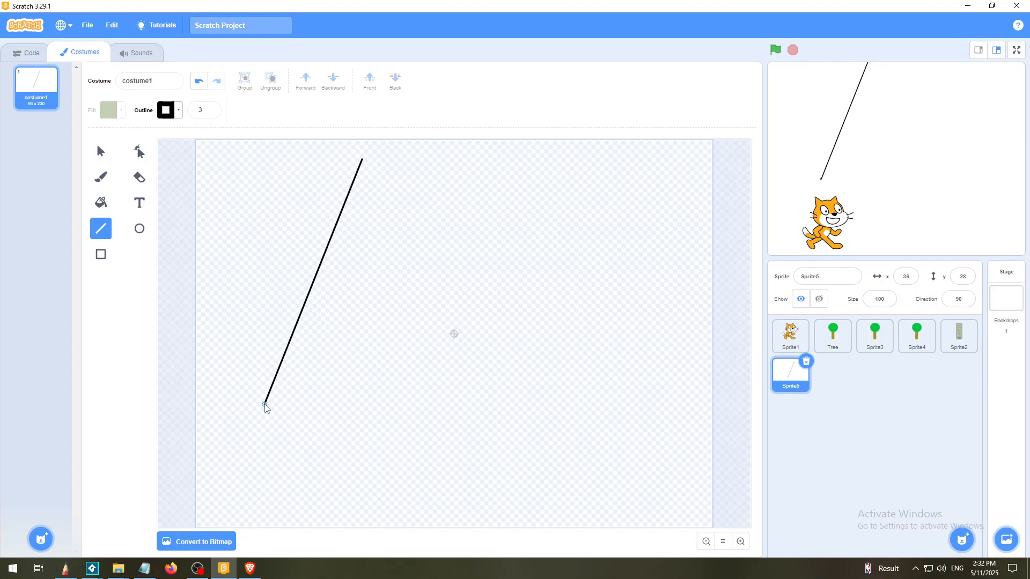
pyautogui.moveTo(268, 407); pyautogui.dragTo(459, 410)
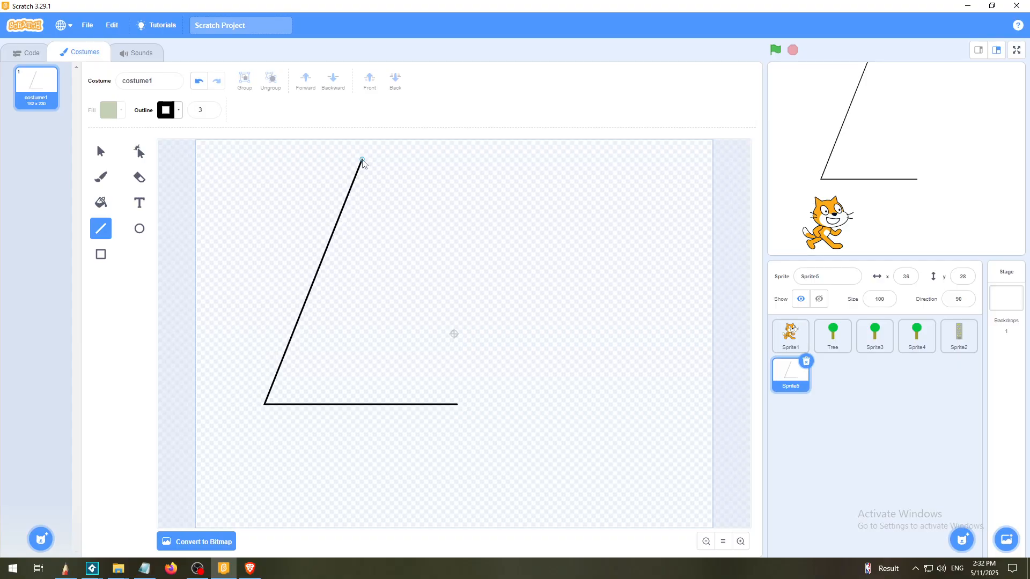
pyautogui.moveTo(362, 161); pyautogui.dragTo(456, 407)
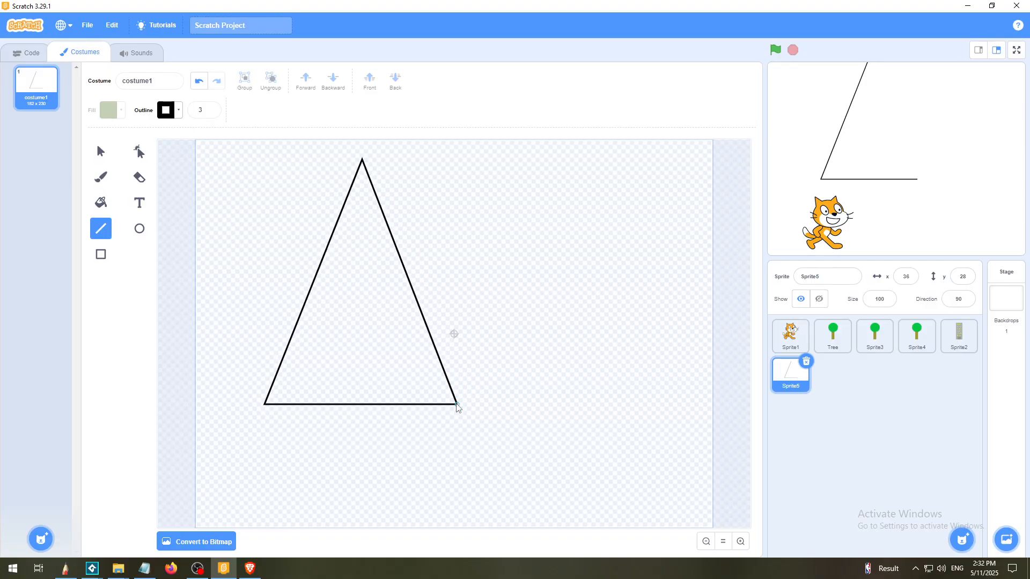
pyautogui.moveTo(457, 407); pyautogui.dragTo(457, 406)
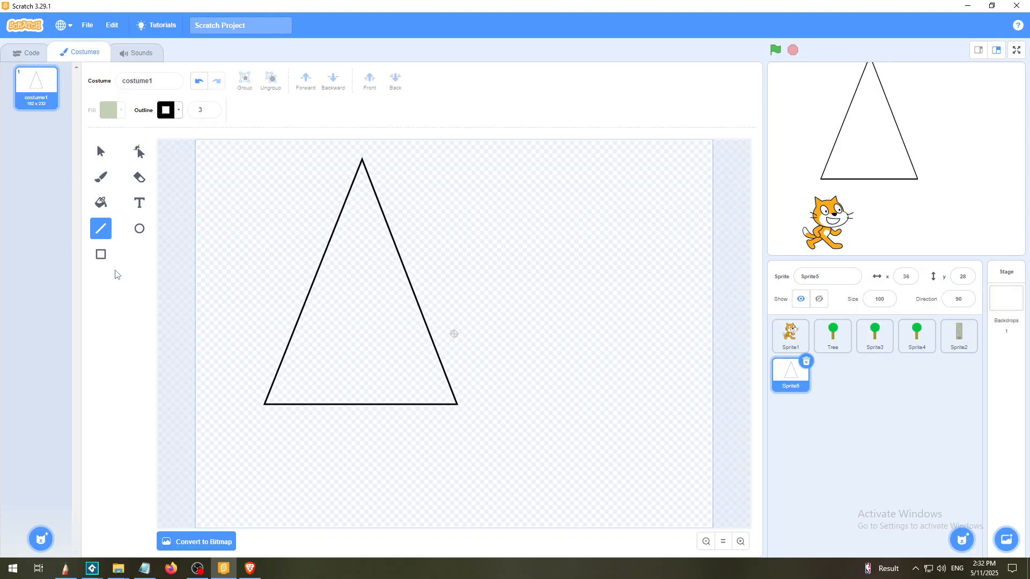
pyautogui.click(100, 204)
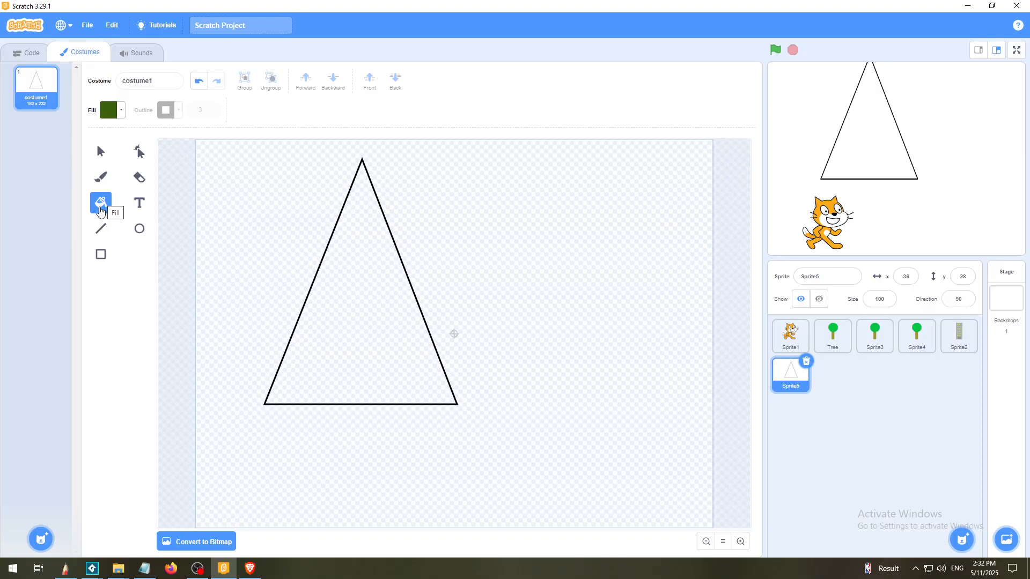
pyautogui.click(365, 339)
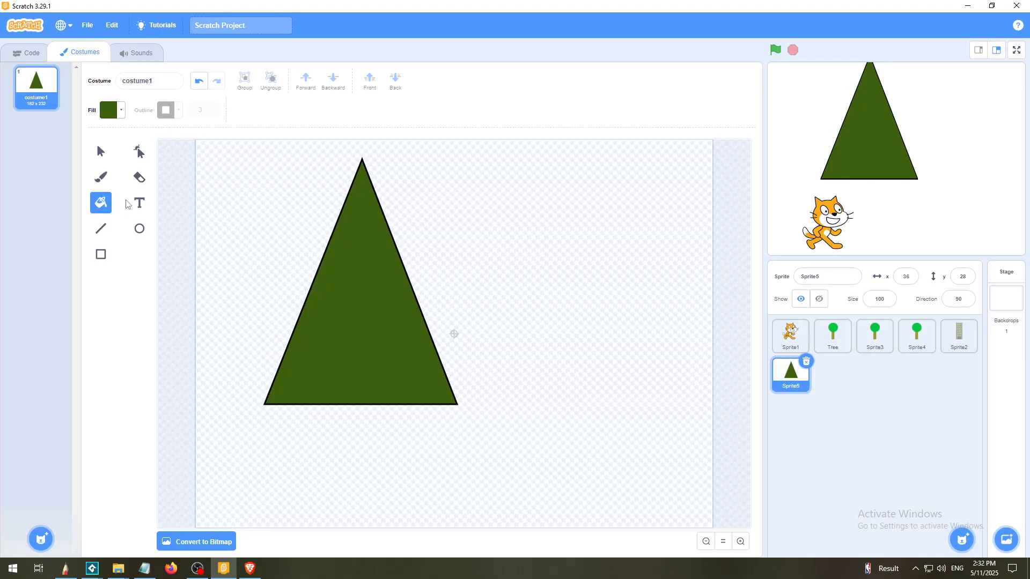
# Draw a rectangular trunk overlapping the middle of the triangle's base, filled golden brown with colour 12, saturation 84 and brightness 82
pyautogui.click(98, 260)
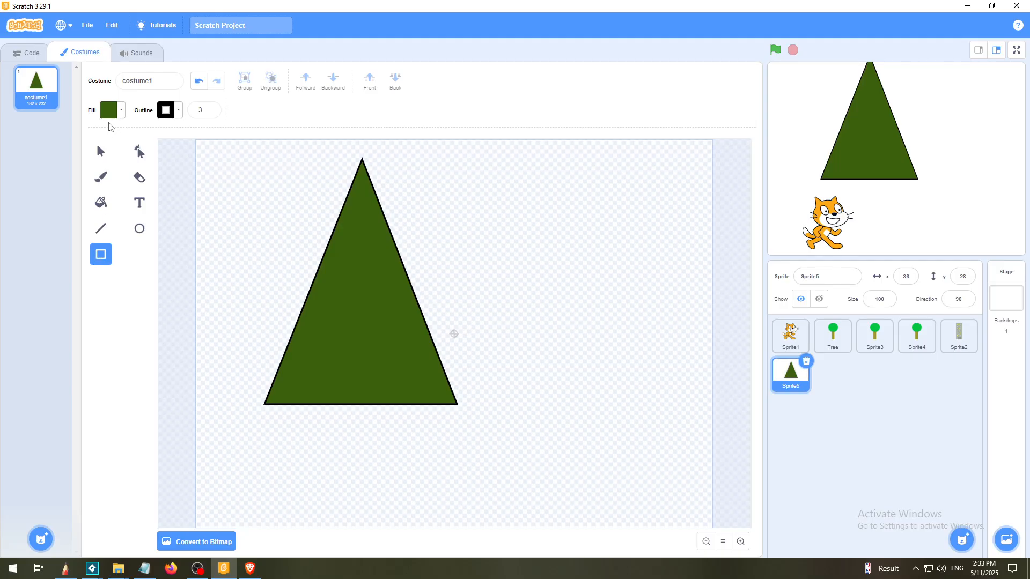
pyautogui.click(110, 115)
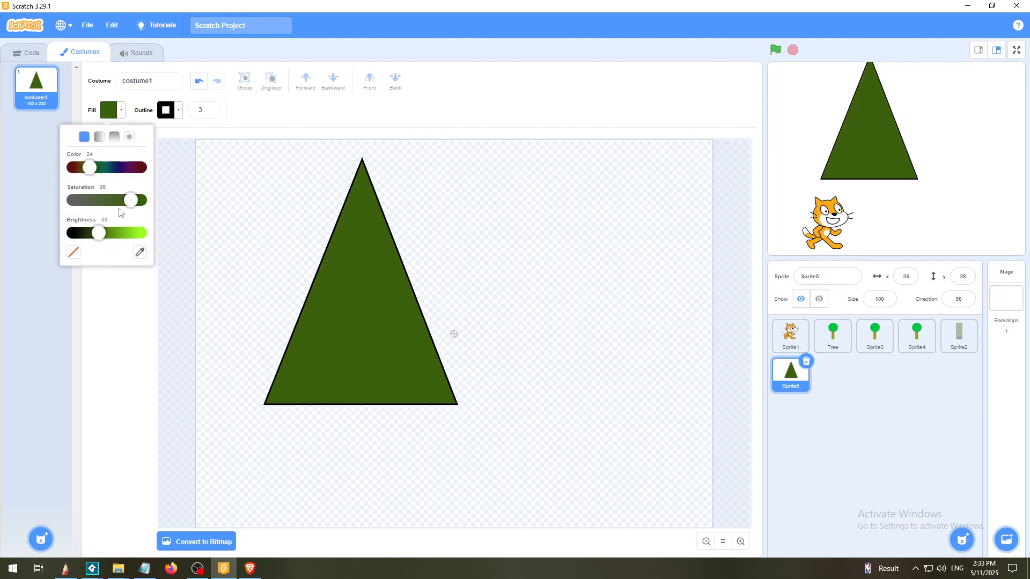
pyautogui.moveTo(128, 202); pyautogui.dragTo(124, 203)
pyautogui.moveTo(86, 172)
pyautogui.mouseDown()
pyautogui.moveTo(108, 170)
pyautogui.moveTo(82, 171)
pyautogui.mouseUp()
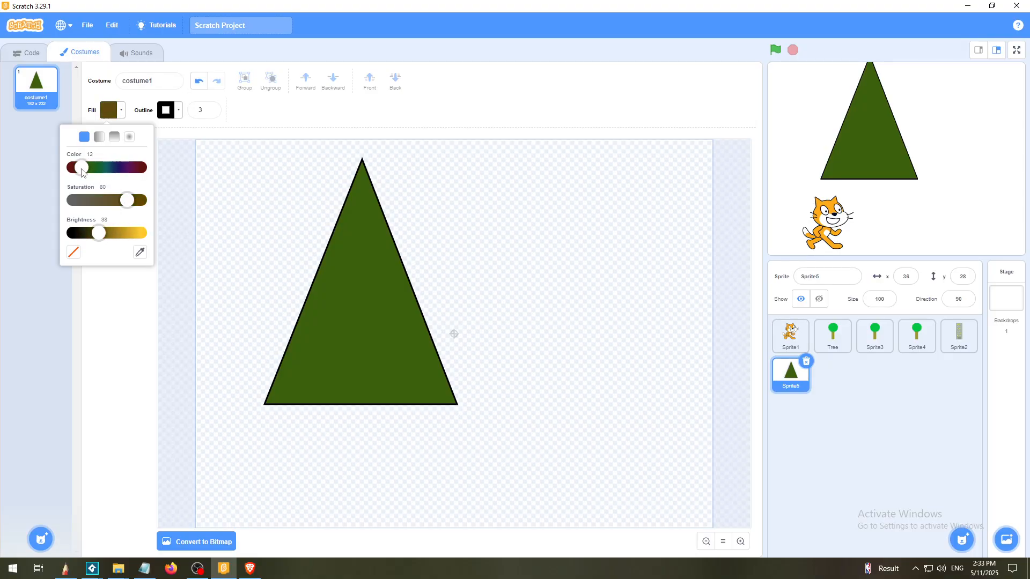
pyautogui.moveTo(99, 233); pyautogui.dragTo(128, 208)
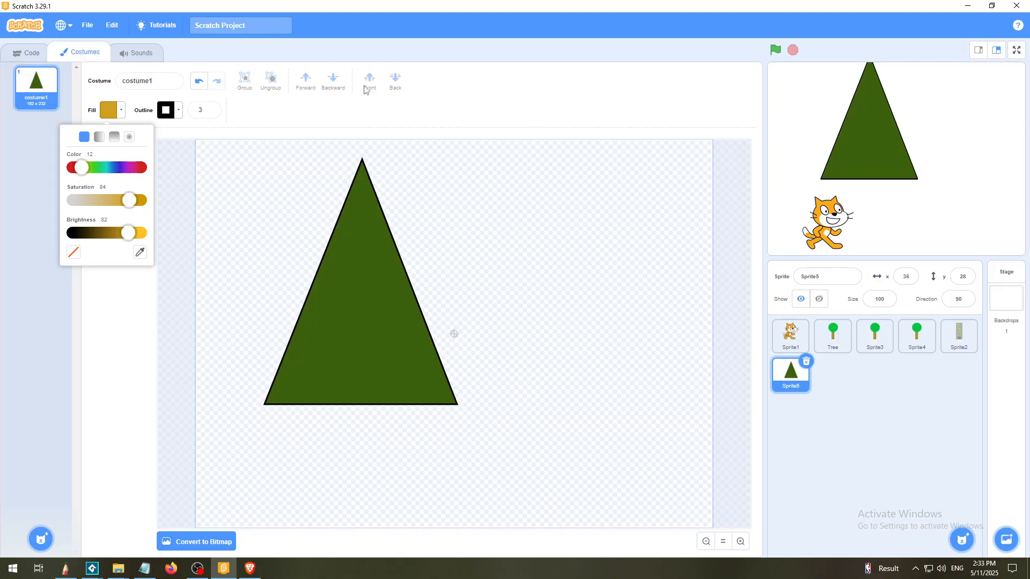
pyautogui.click(367, 106)
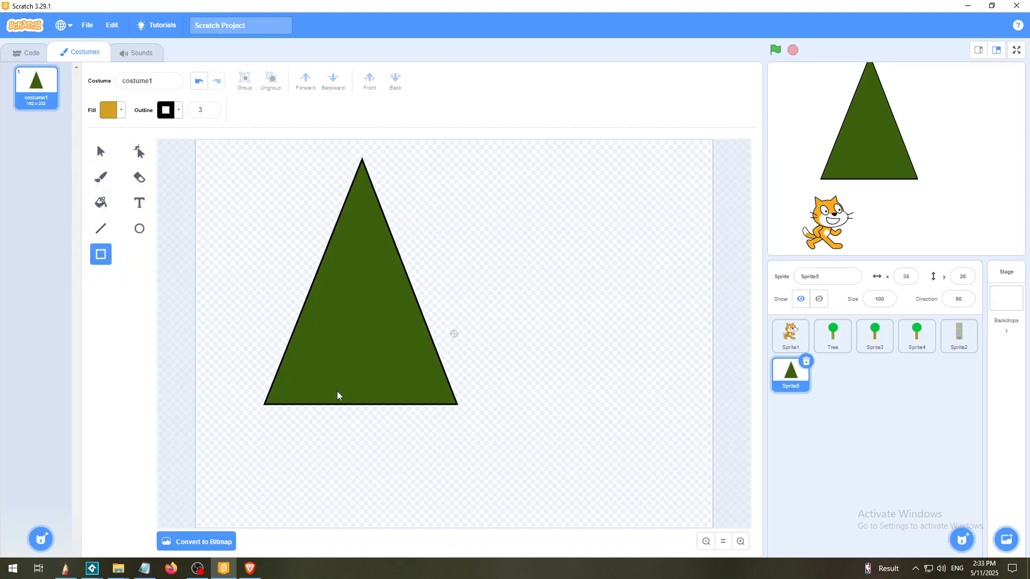
pyautogui.moveTo(338, 392); pyautogui.dragTo(380, 514)
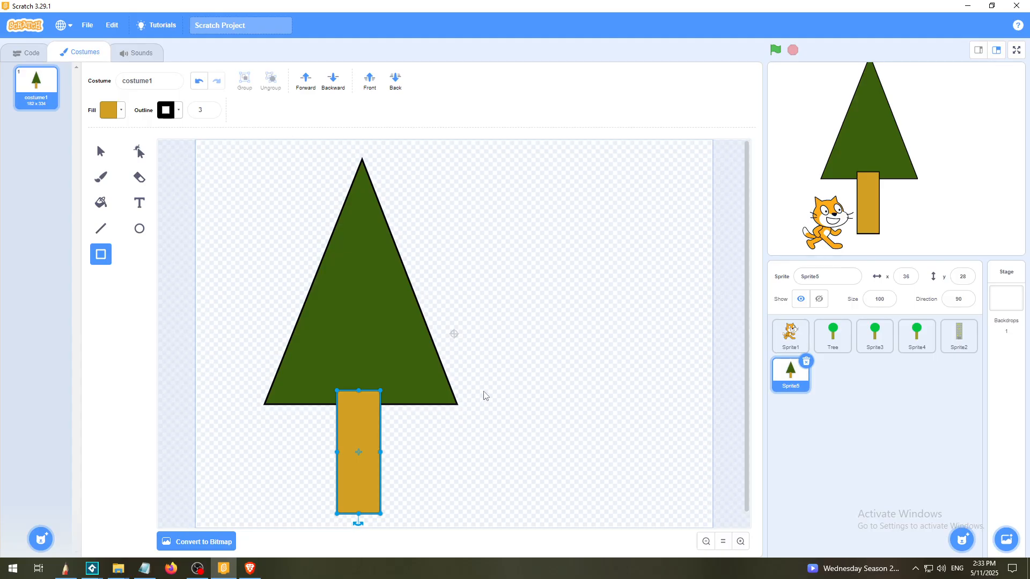
pyautogui.press('v')
pyautogui.click(529, 261)
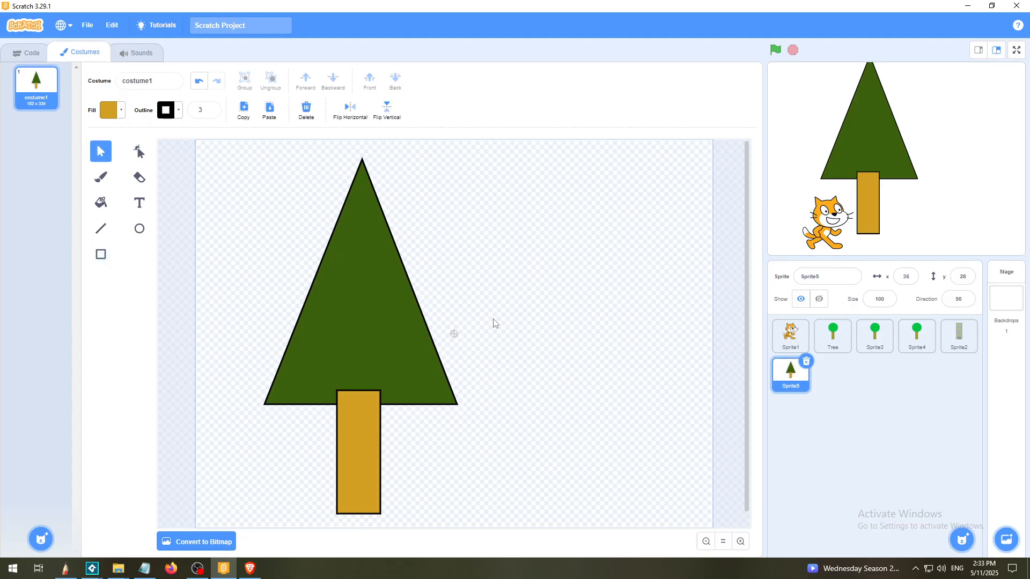
# Send the trunk behind the green triangle and move it slightly upward, centred under the tree
pyautogui.click(362, 450)
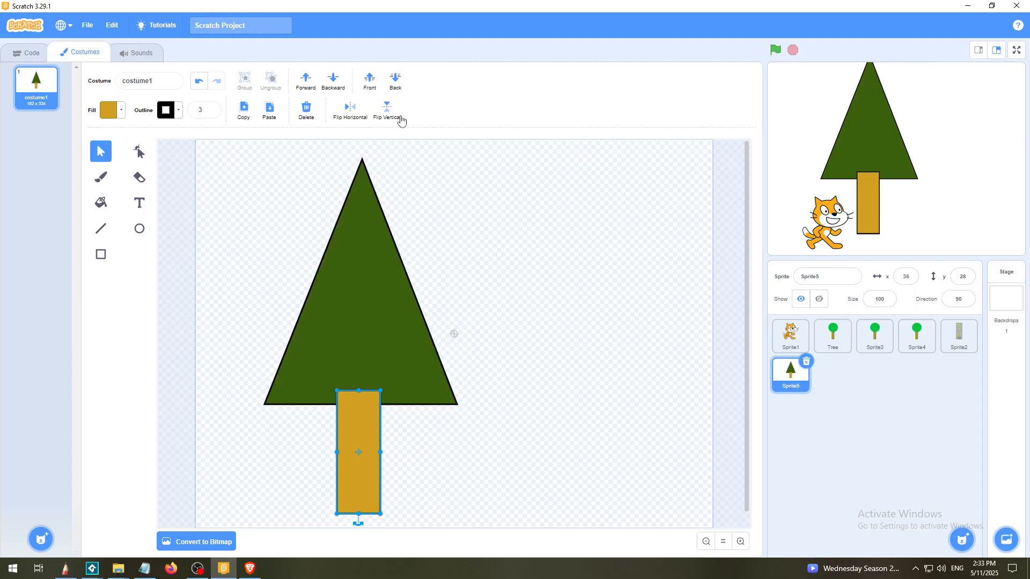
pyautogui.click(394, 80)
pyautogui.click(534, 391)
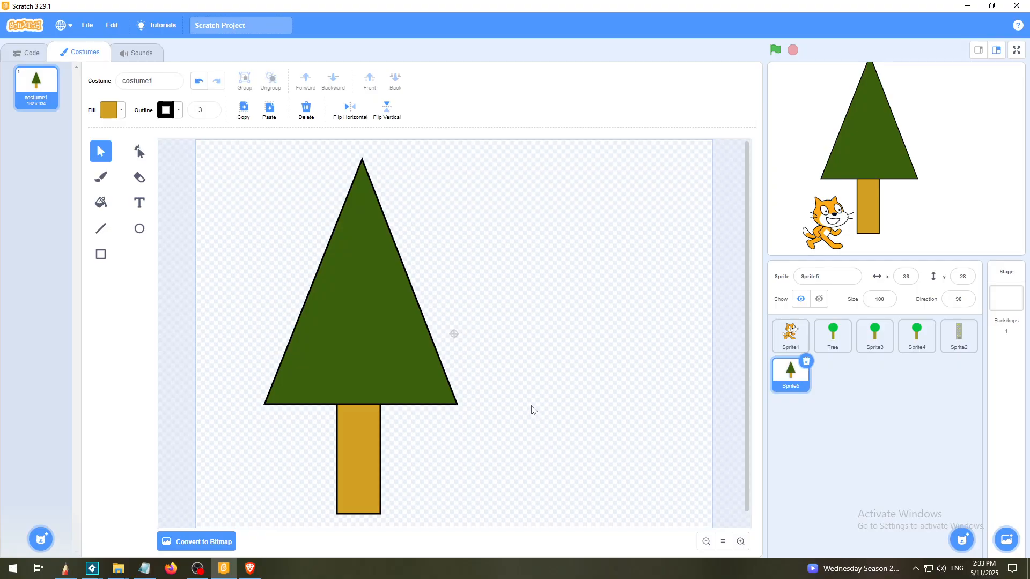
pyautogui.moveTo(359, 479); pyautogui.dragTo(358, 465)
pyautogui.click(430, 462)
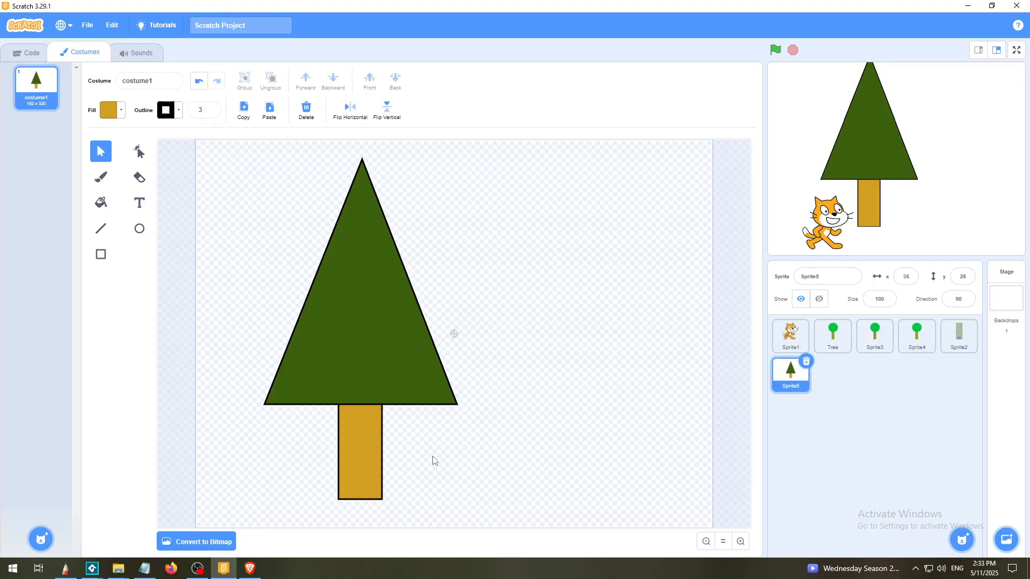
# Sample the trunk's golden brown as its outline colour and darken the outline to brightness 60
pyautogui.click(359, 455)
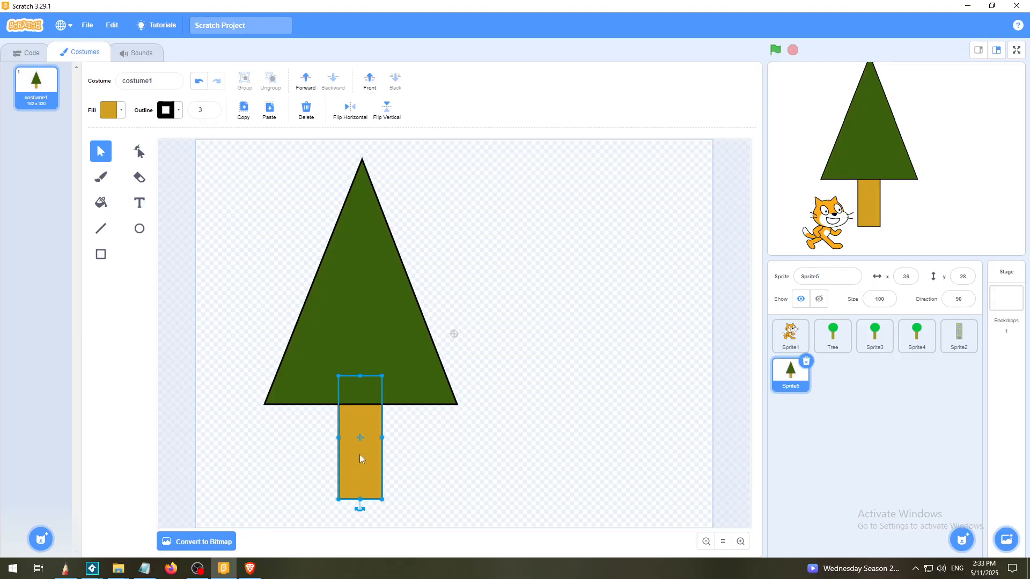
pyautogui.click(165, 119)
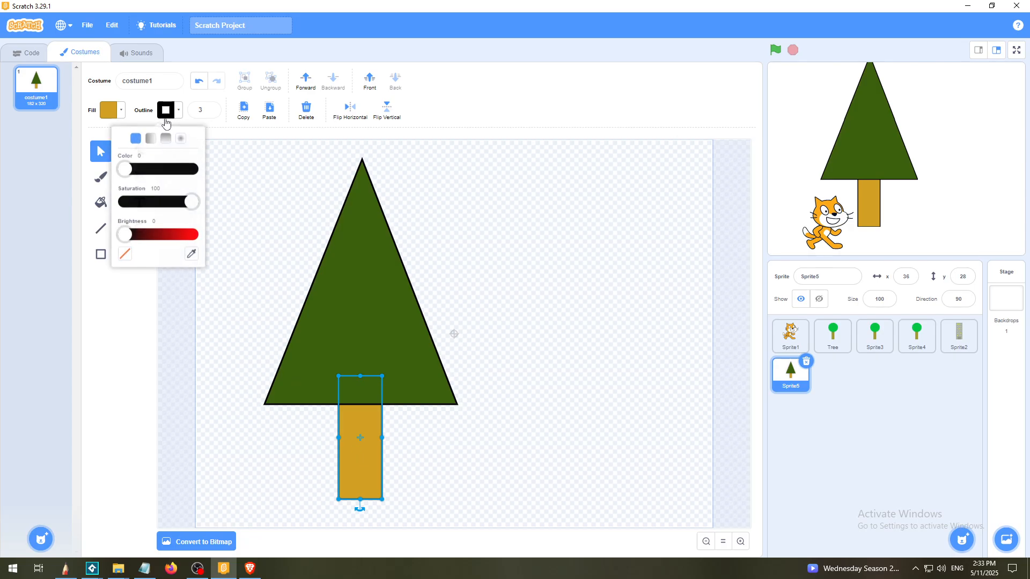
pyautogui.click(191, 254)
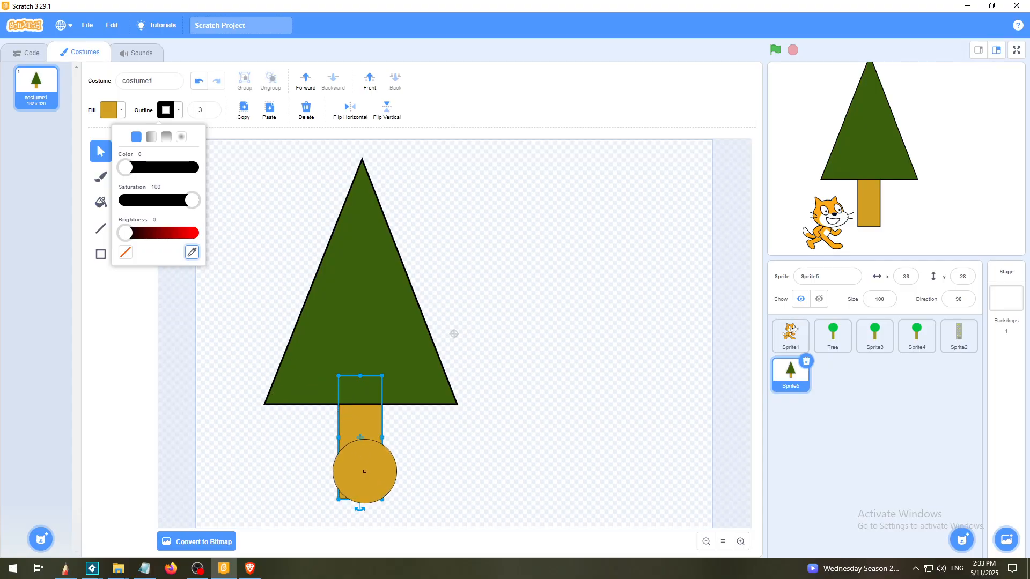
pyautogui.click(361, 471)
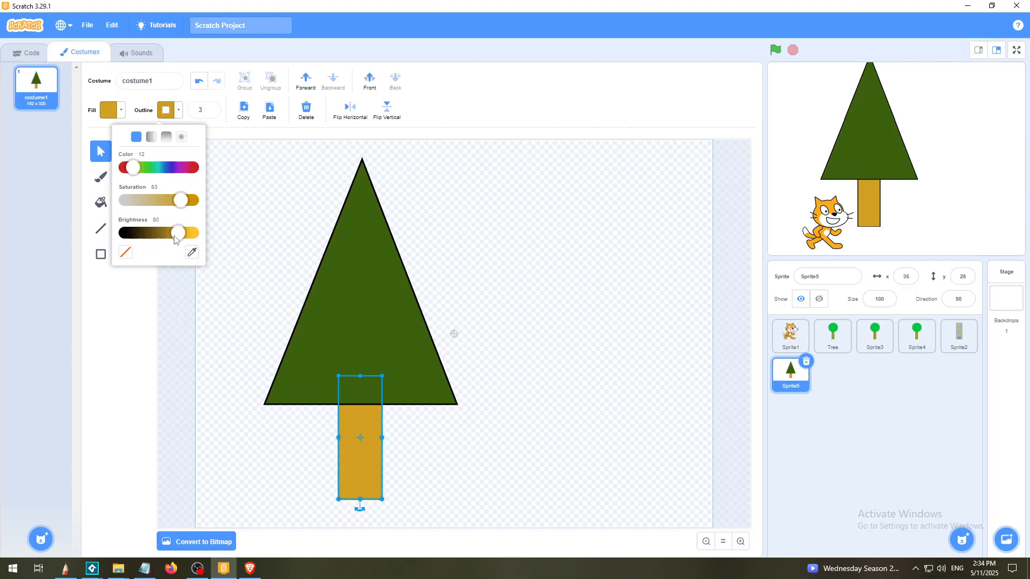
pyautogui.moveTo(180, 233); pyautogui.dragTo(163, 239)
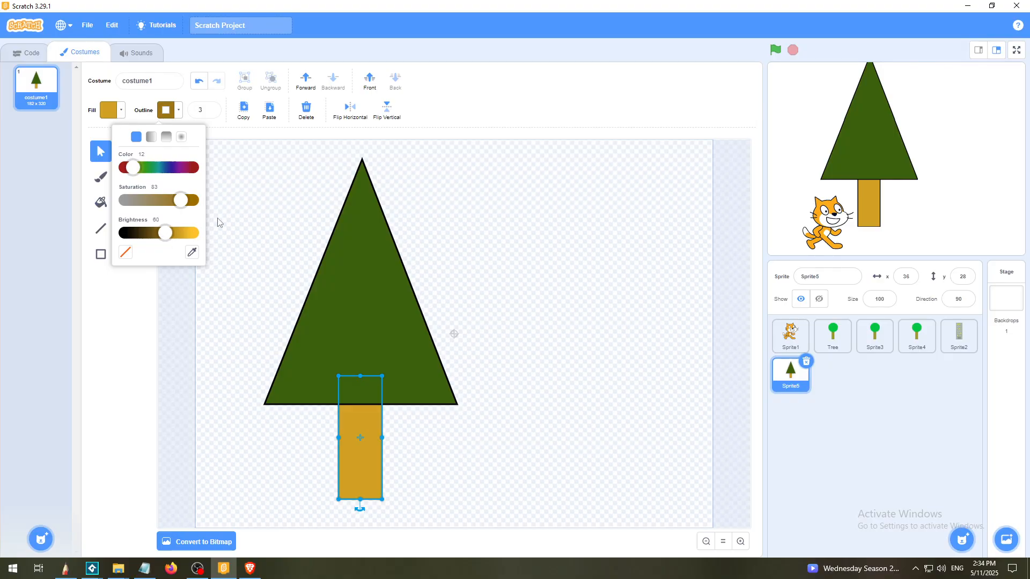
# Sample the triangle's dark green as its outline colour, darken the outline to brightness 22 and set its width to 2
pyautogui.click(472, 103)
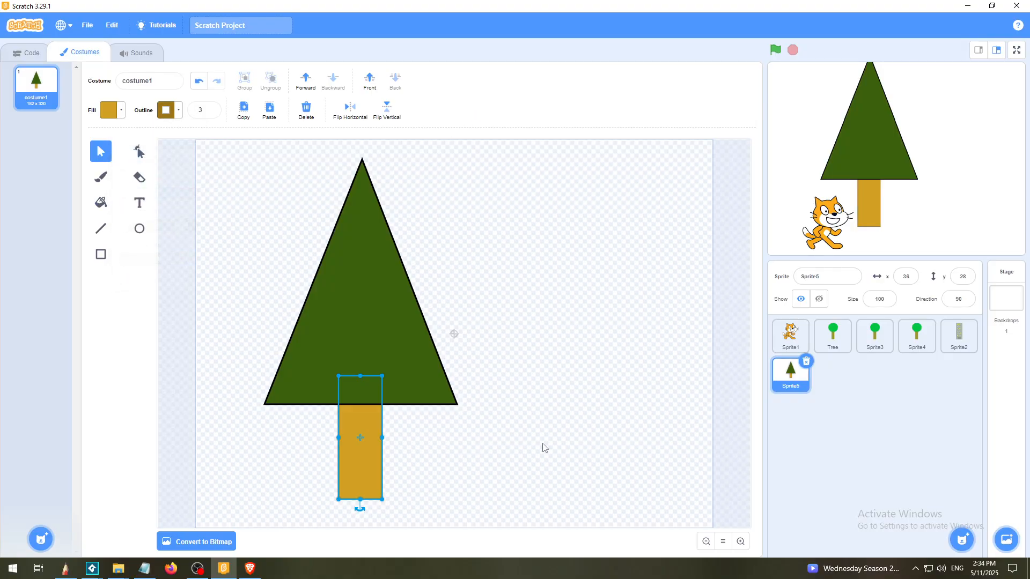
pyautogui.click(524, 488)
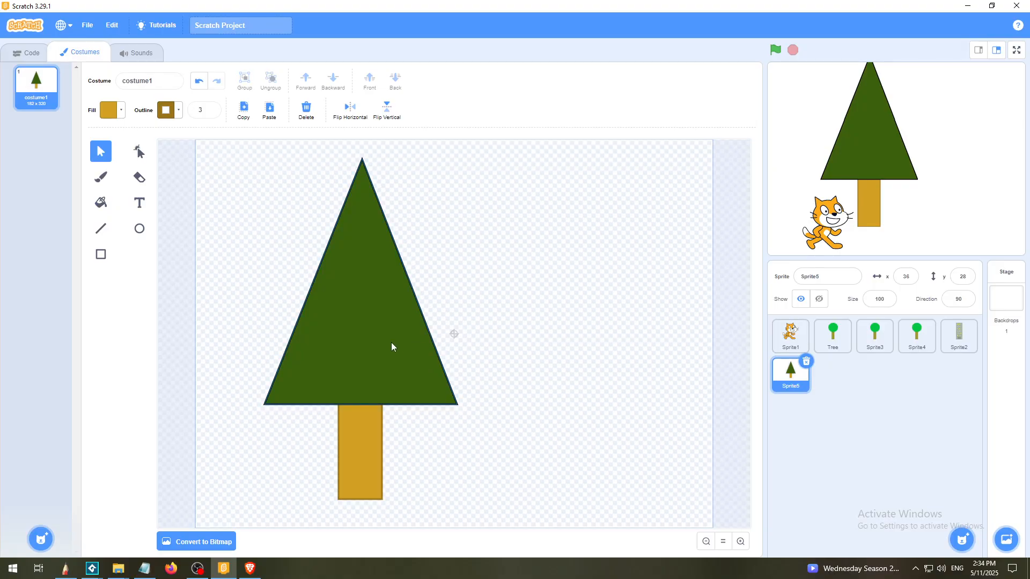
pyautogui.click(365, 267)
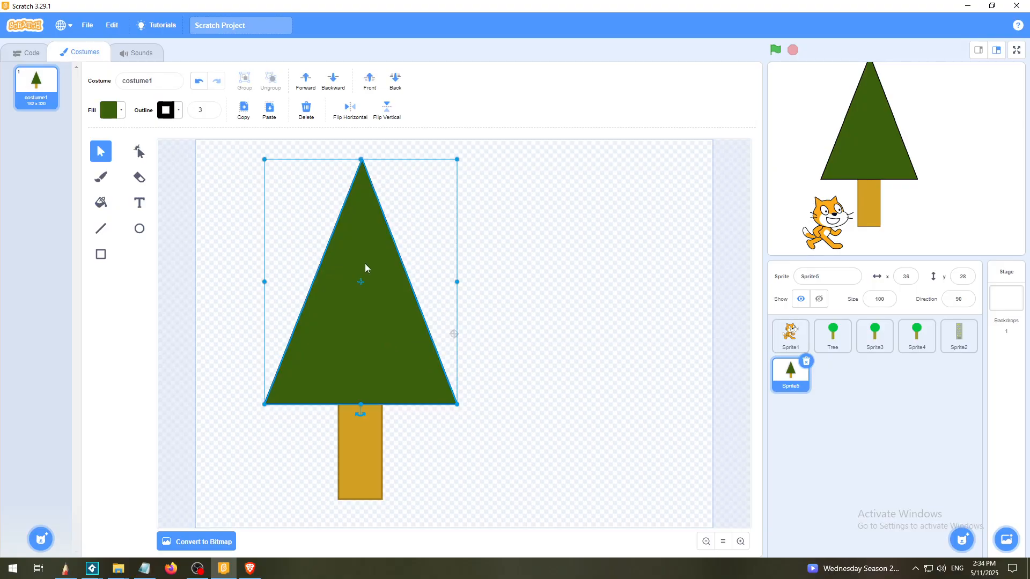
pyautogui.click(170, 114)
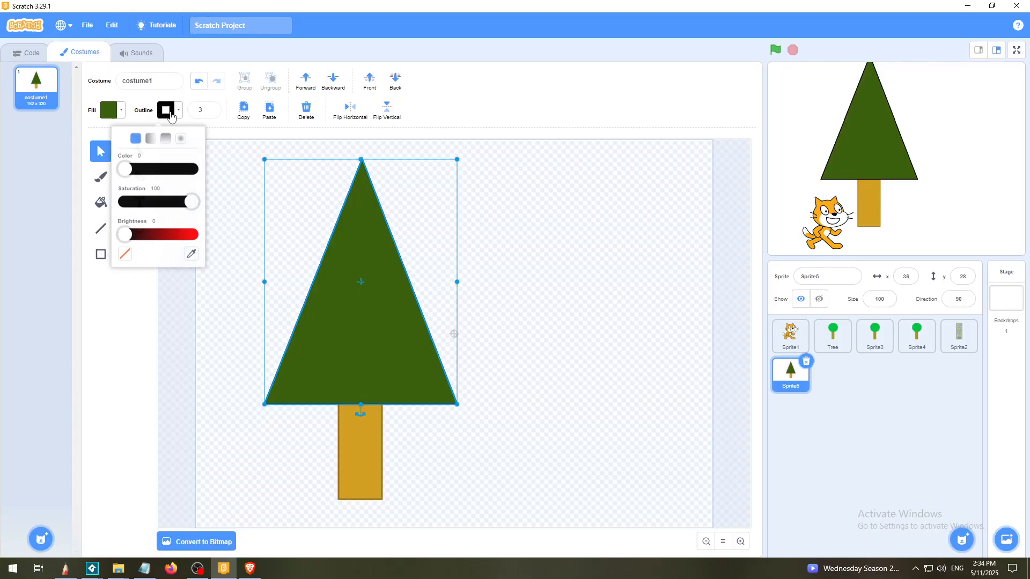
pyautogui.click(191, 252)
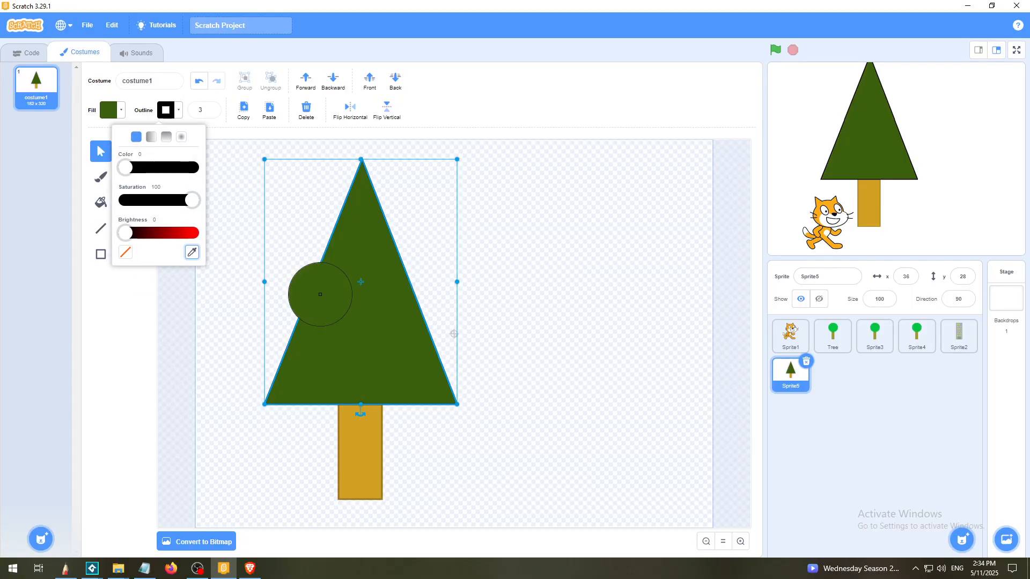
pyautogui.click(361, 330)
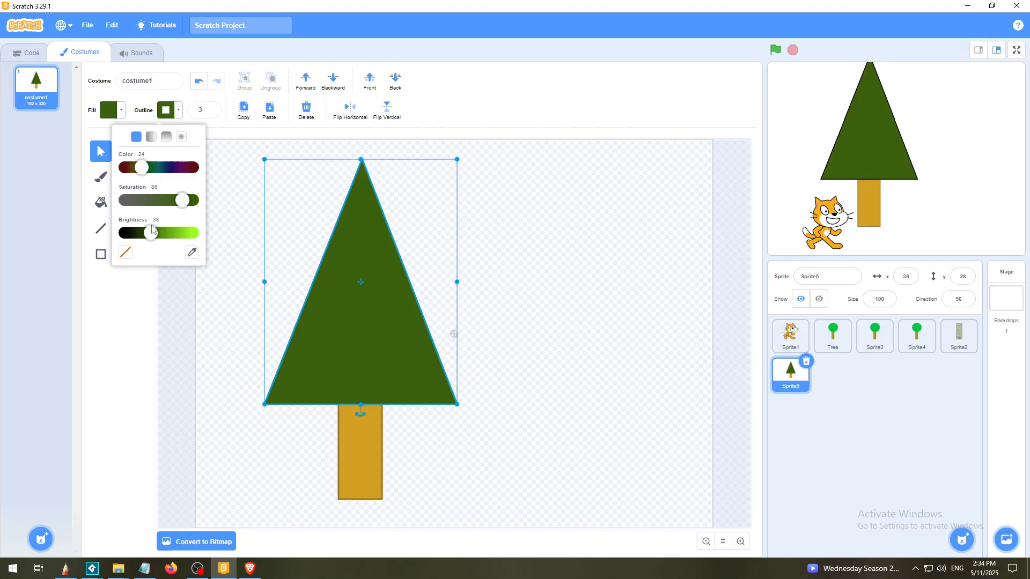
pyautogui.moveTo(149, 236); pyautogui.dragTo(139, 240)
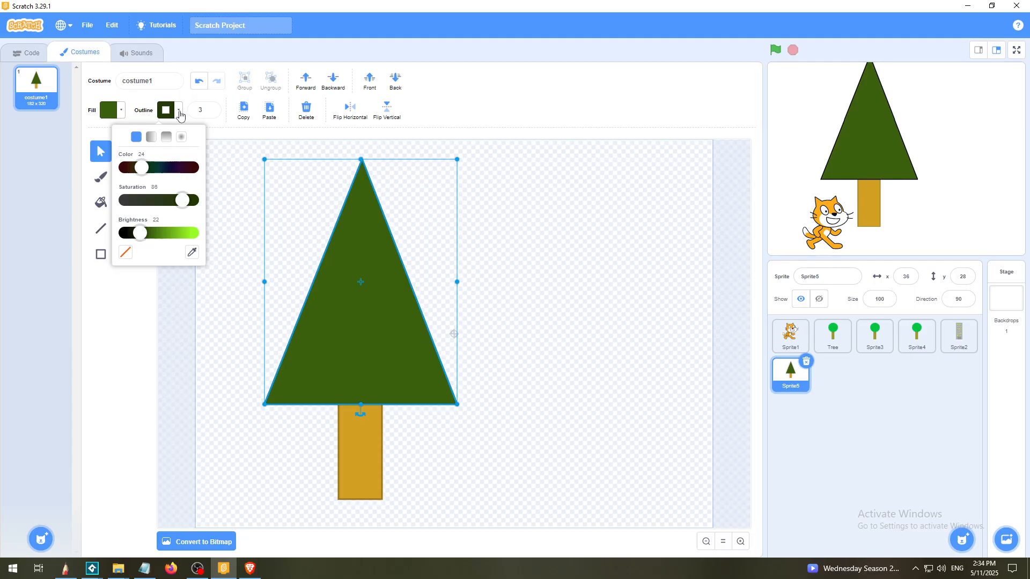
pyautogui.click(209, 112)
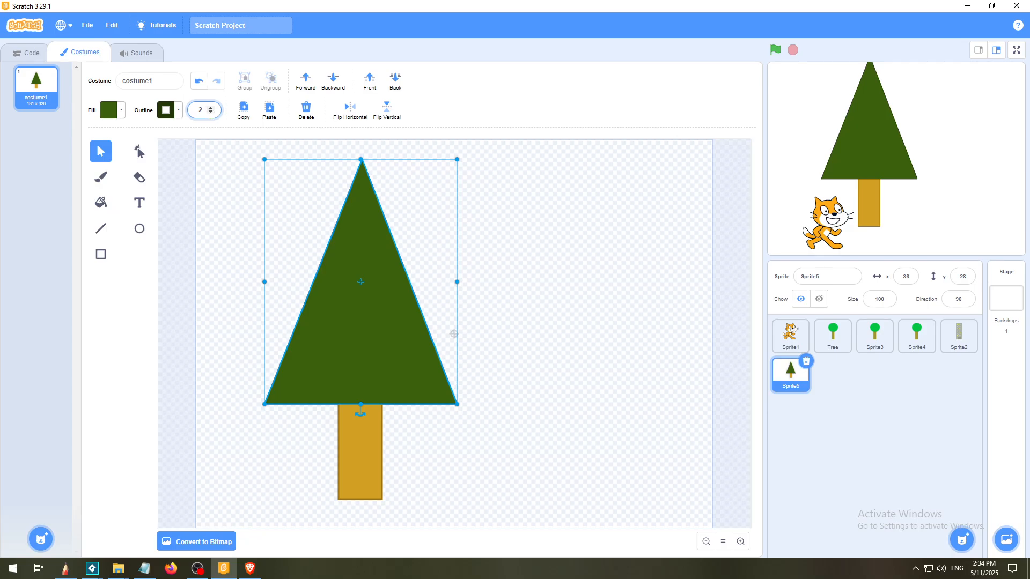
pyautogui.click(543, 252)
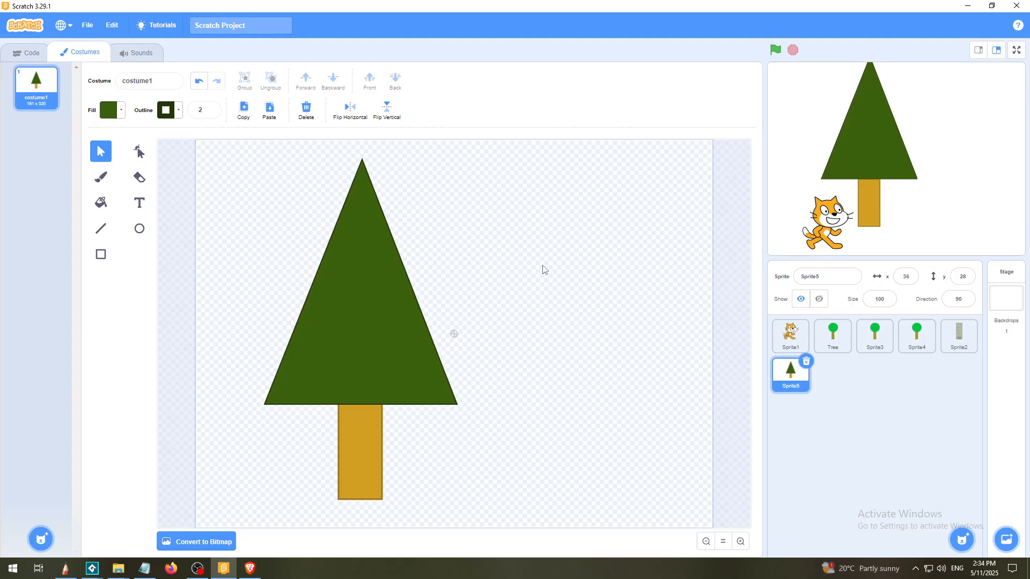
pyautogui.click(353, 463)
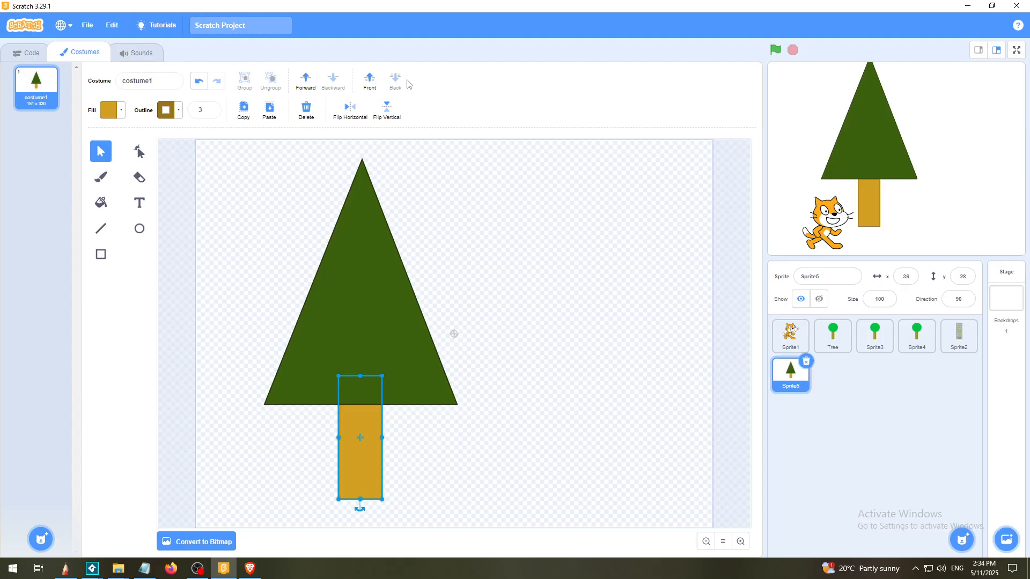
pyautogui.click(543, 377)
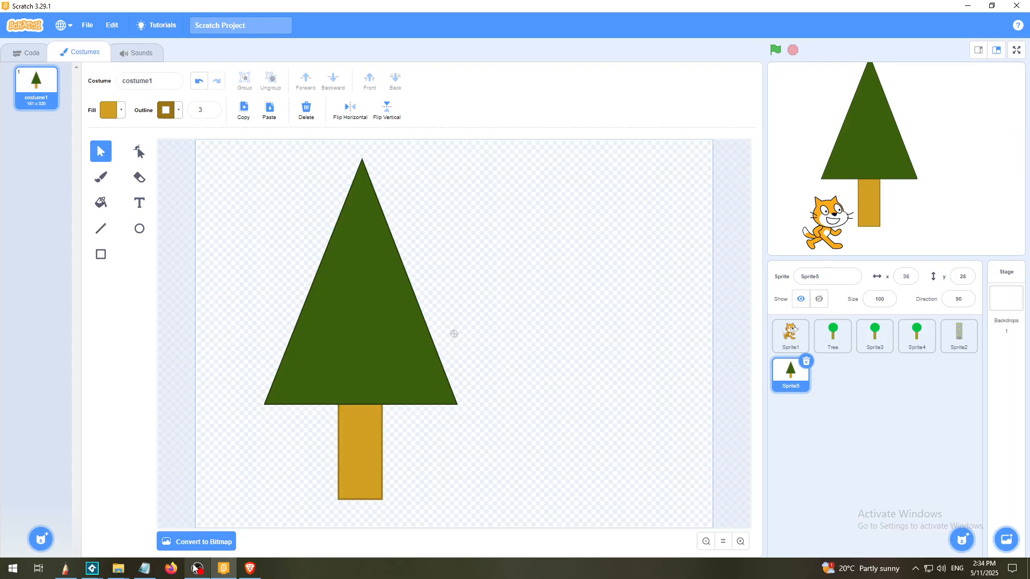
pyautogui.click(224, 572)
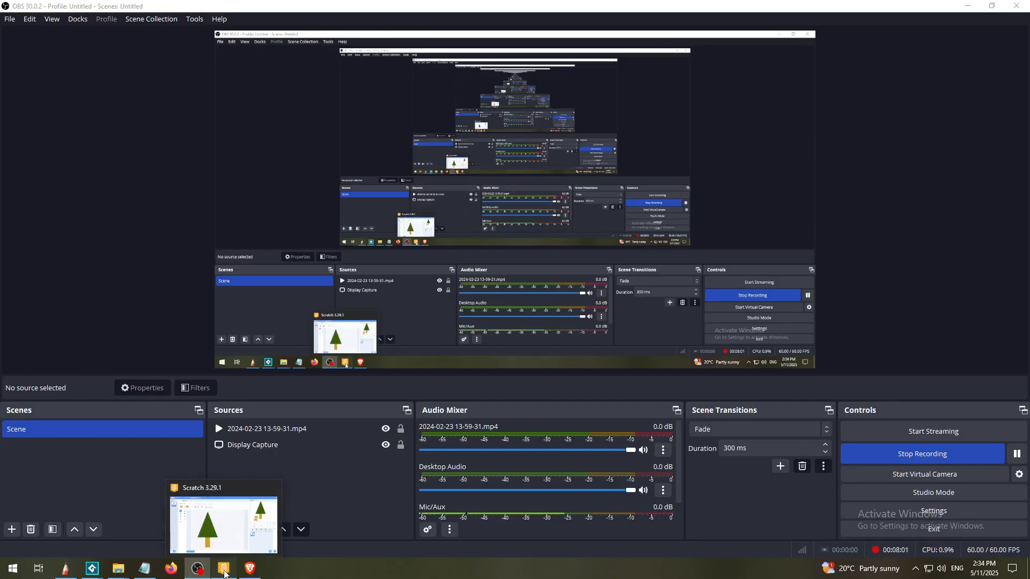
pyautogui.click(224, 571)
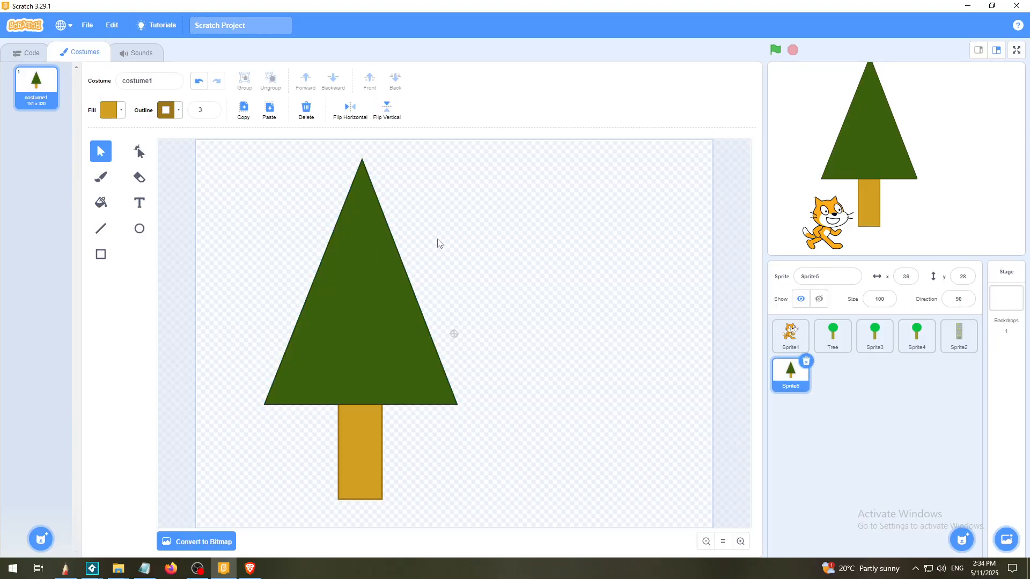
# Shift the green crown slightly right and raise the trunk behind it, centred, so that only a short stub shows below
pyautogui.moveTo(370, 267)
pyautogui.mouseDown()
pyautogui.moveTo(368, 243)
pyautogui.moveTo(369, 320)
pyautogui.moveTo(368, 261)
pyautogui.mouseUp()
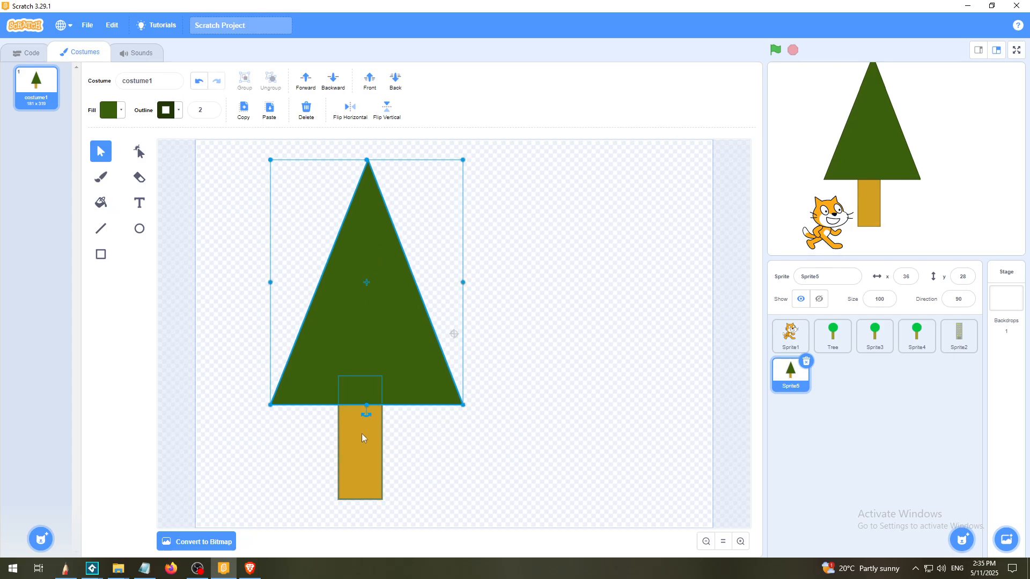
pyautogui.moveTo(361, 433); pyautogui.dragTo(365, 401)
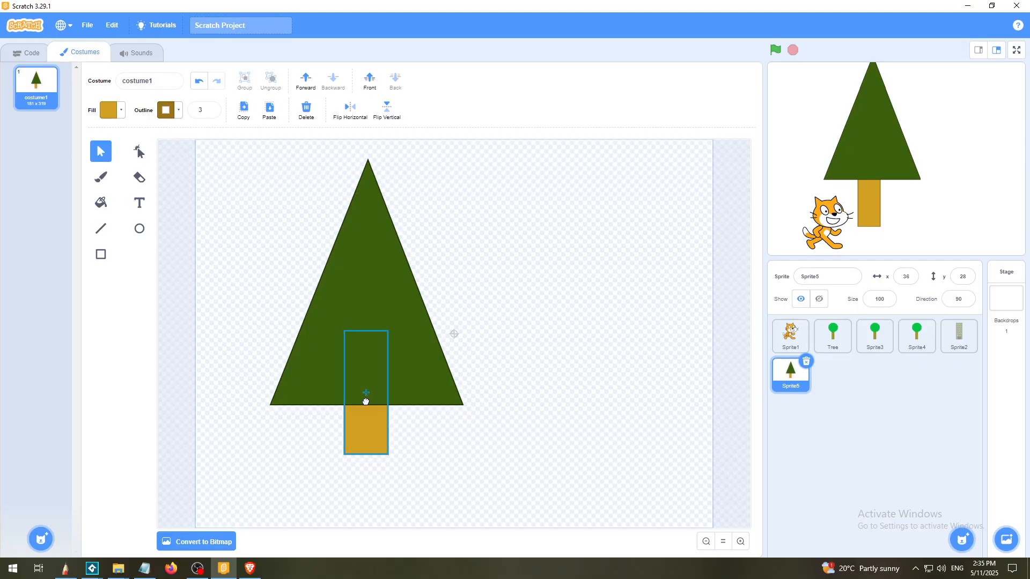
pyautogui.click(445, 463)
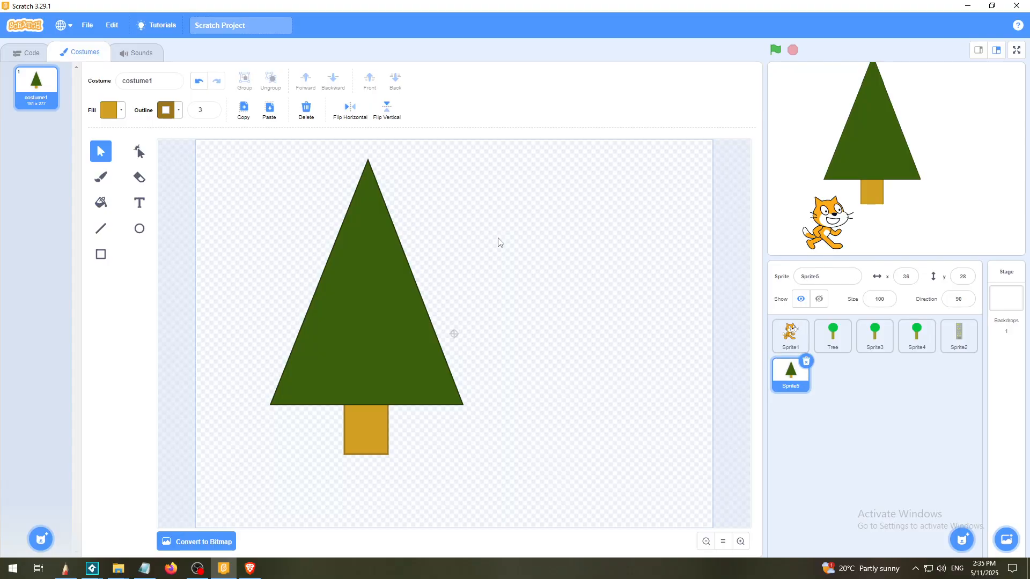
# Group the crown and trunk together and move the whole tree onto the centre point of the canvas
pyautogui.moveTo(492, 231); pyautogui.dragTo(227, 507)
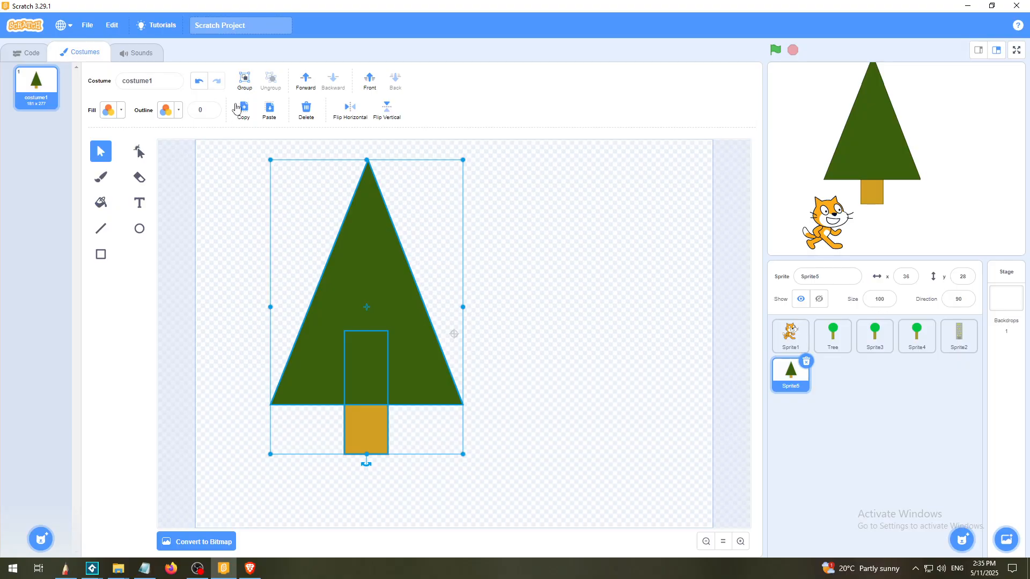
pyautogui.click(243, 81)
pyautogui.click(589, 294)
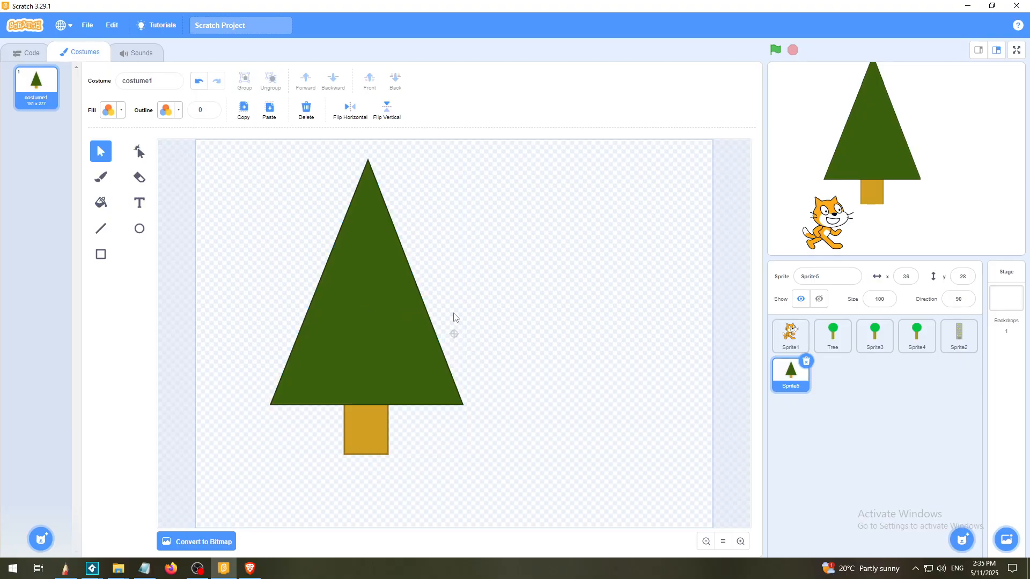
pyautogui.moveTo(381, 316); pyautogui.dragTo(470, 342)
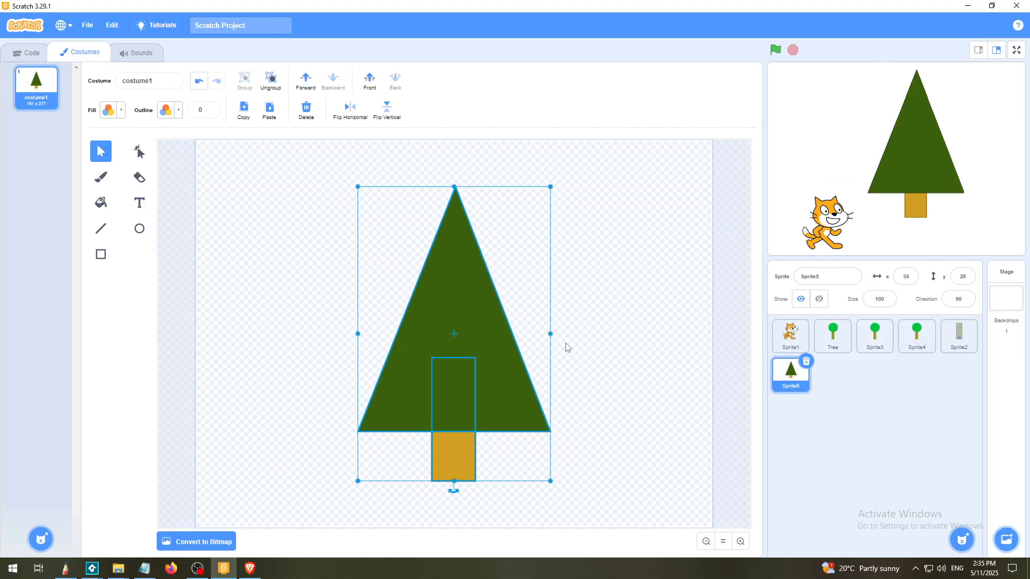
pyautogui.click(580, 346)
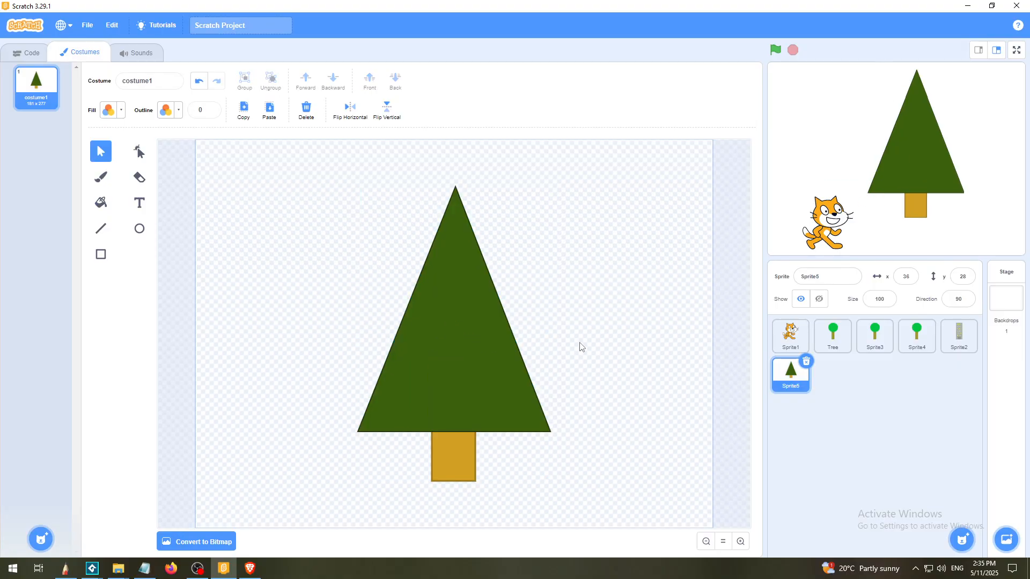
# Preview the tree beside the cat on the full-screen stage and return to the editor
pyautogui.click(1015, 51)
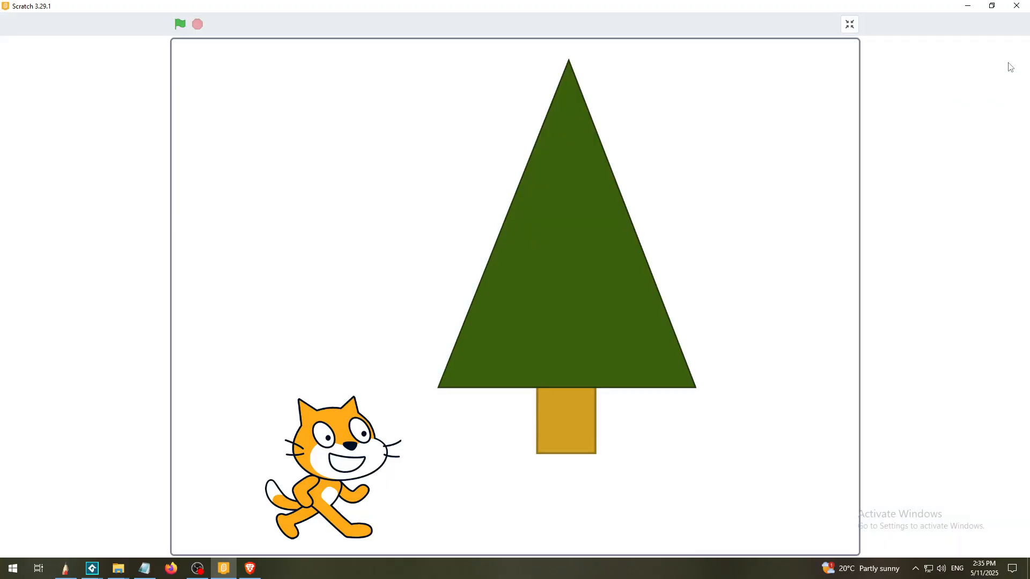
pyautogui.click(849, 25)
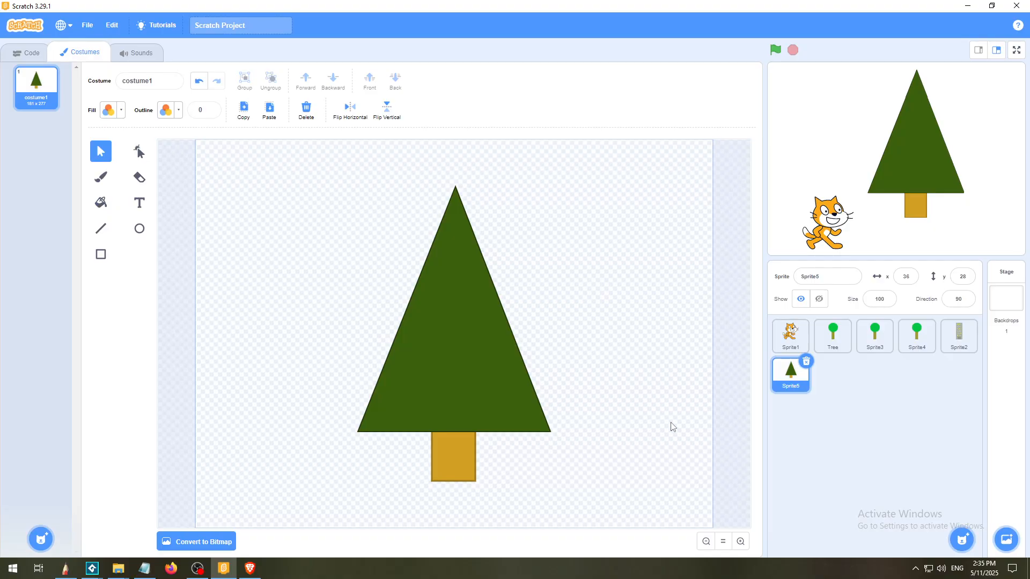
pyautogui.rightClick(796, 381)
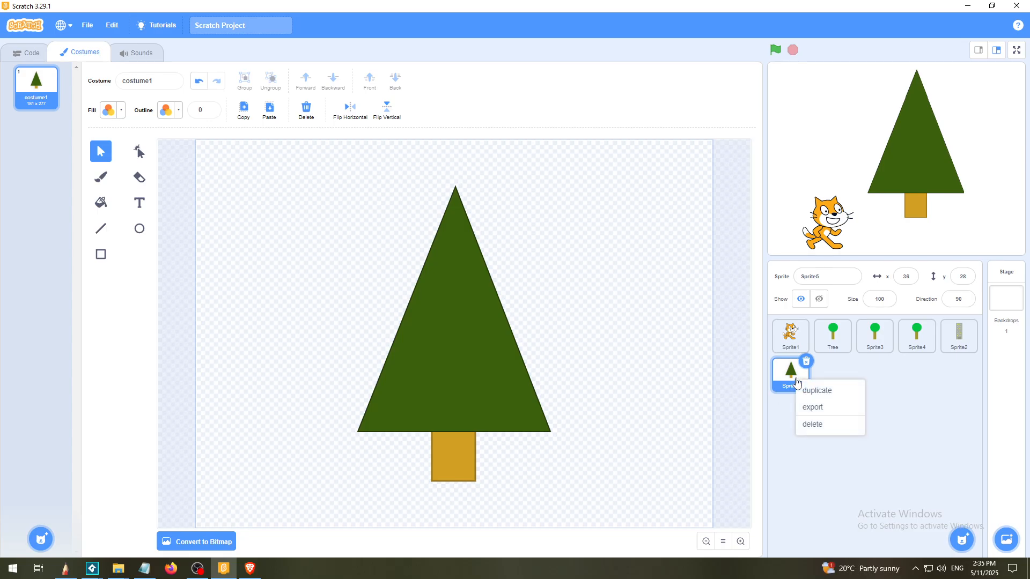
pyautogui.click(789, 415)
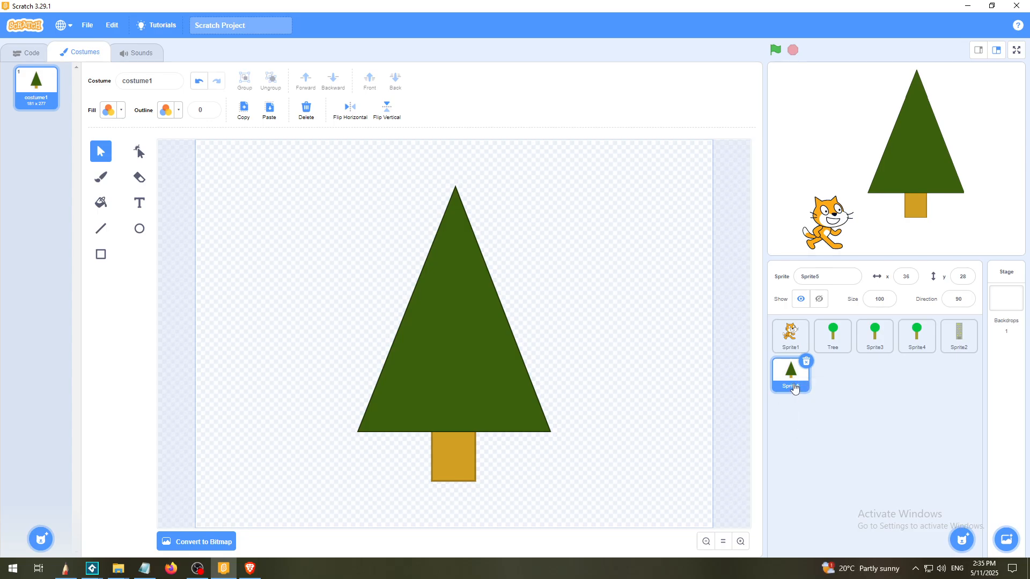
# Rename the new tree sprite as "Pine Tree 1"
pyautogui.click(794, 388)
pyautogui.click(820, 276)
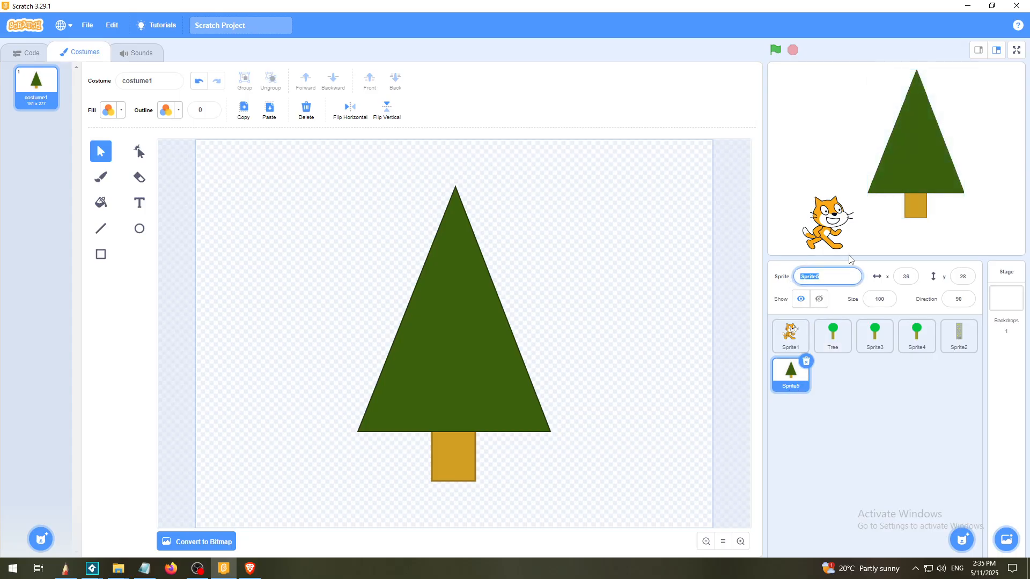
pyautogui.write('Pine Tree')
pyautogui.press('Return')
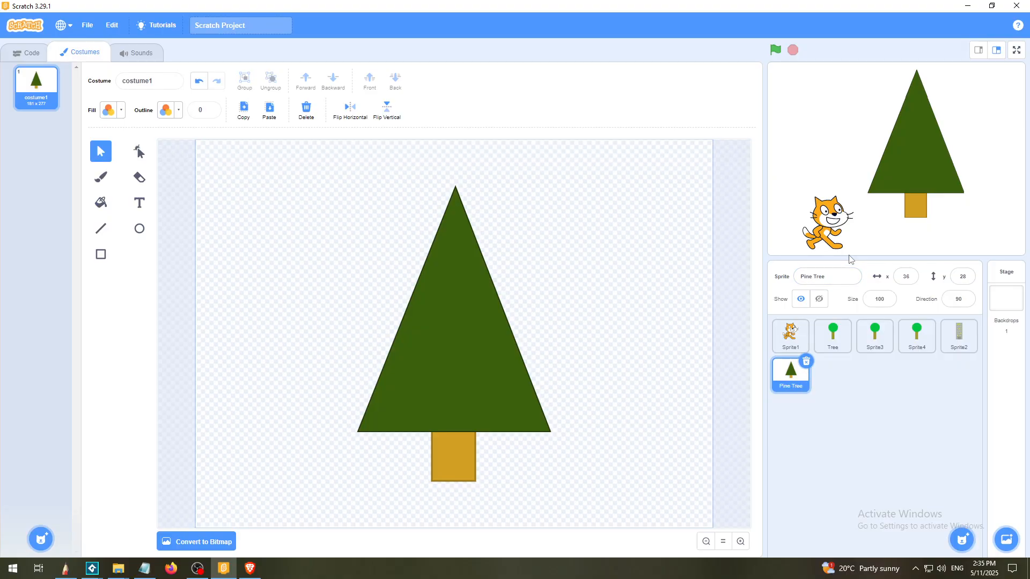
pyautogui.click(833, 278)
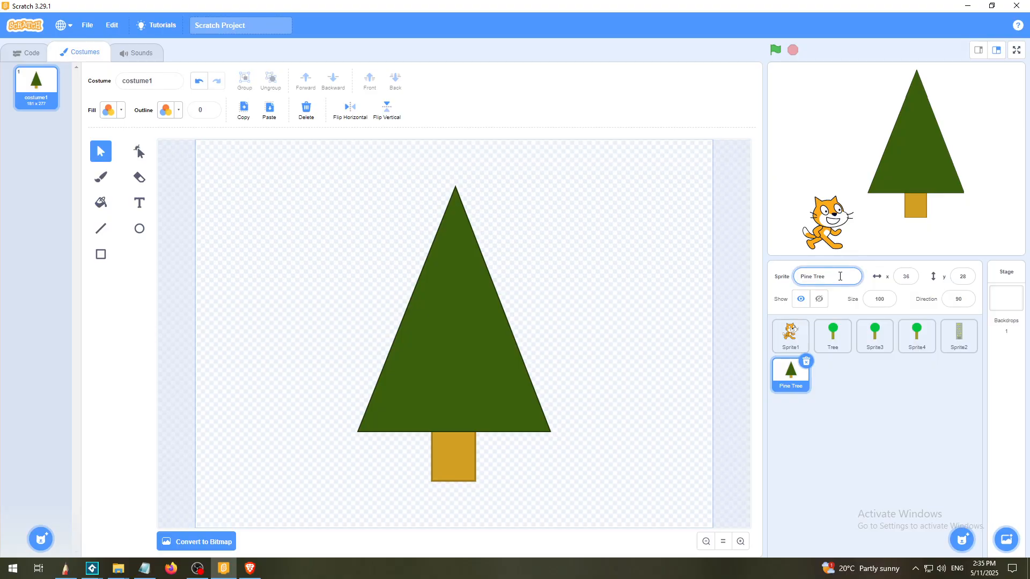
pyautogui.click(909, 423)
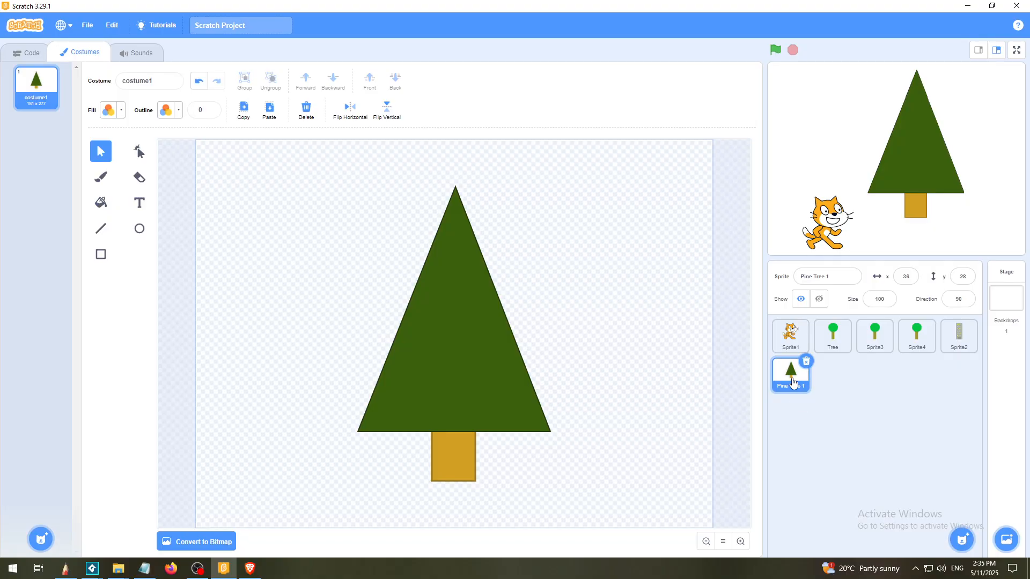
# Duplicate the Pine Tree 1 sprite and place the copy at about x -135, y 26 and the original at about x 56, y 26
pyautogui.rightClick(792, 382)
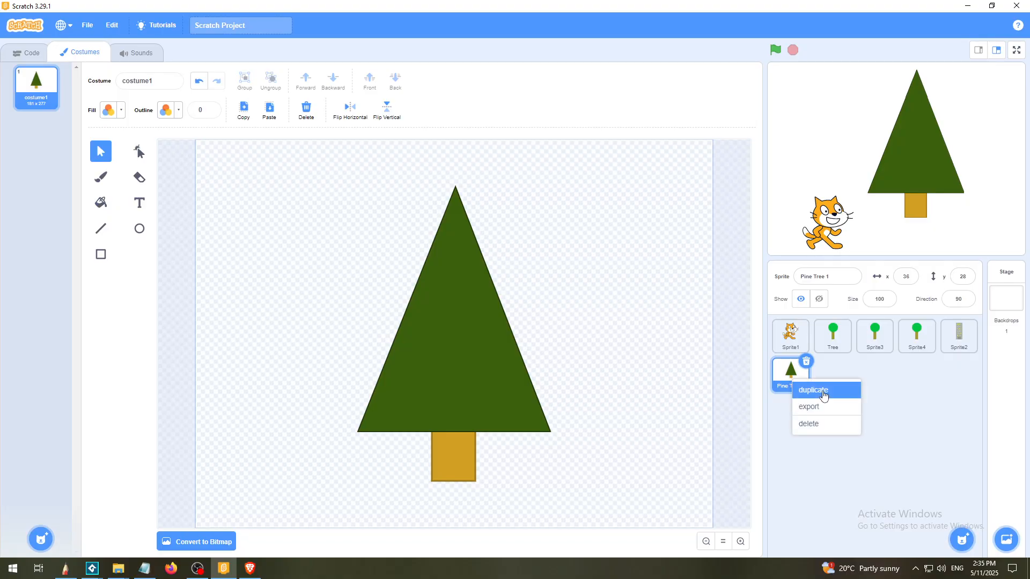
pyautogui.click(823, 394)
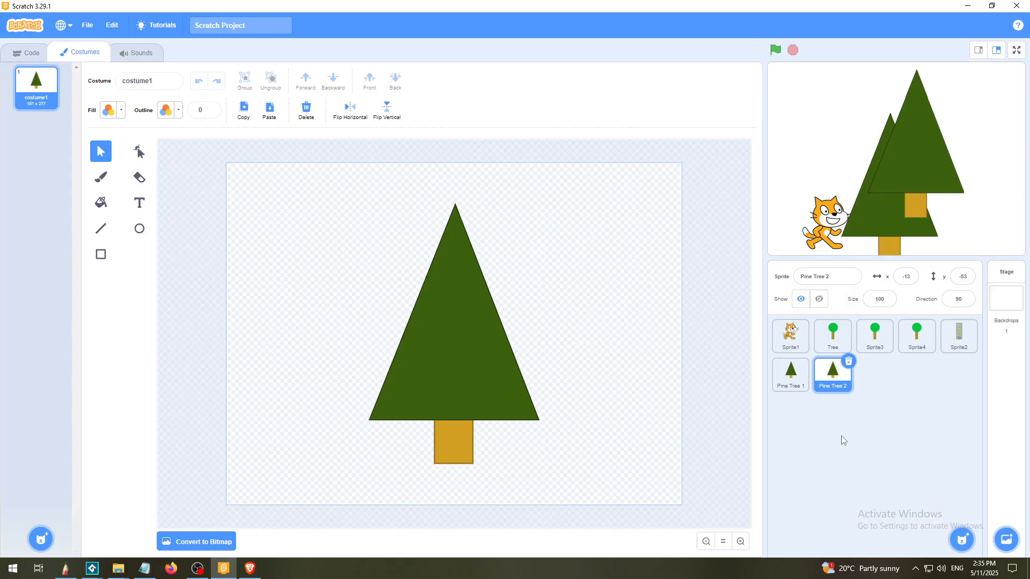
pyautogui.moveTo(876, 217); pyautogui.dragTo(810, 176)
pyautogui.moveTo(900, 173)
pyautogui.mouseDown()
pyautogui.moveTo(917, 173)
pyautogui.moveTo(909, 178)
pyautogui.mouseUp()
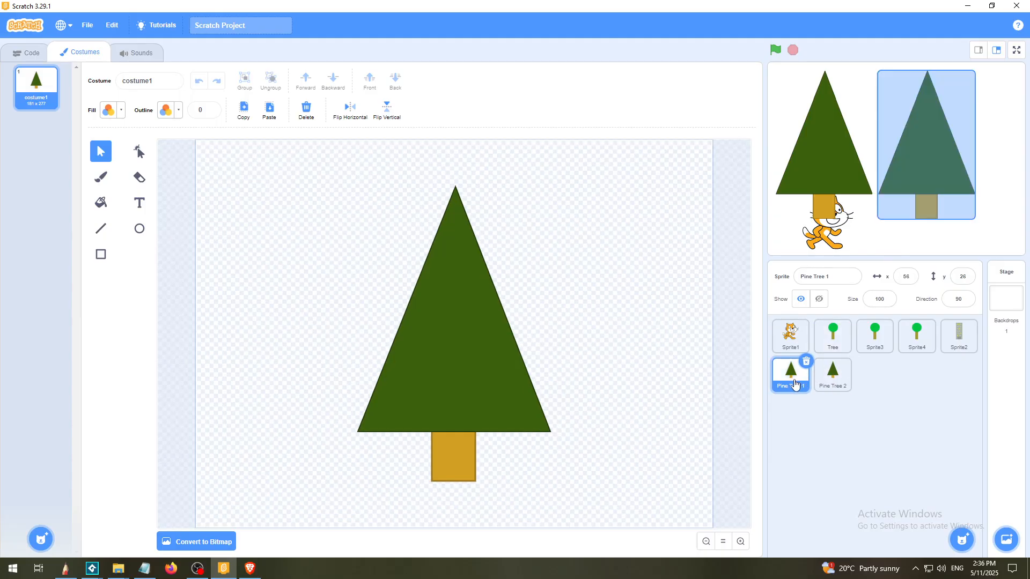
pyautogui.click(827, 388)
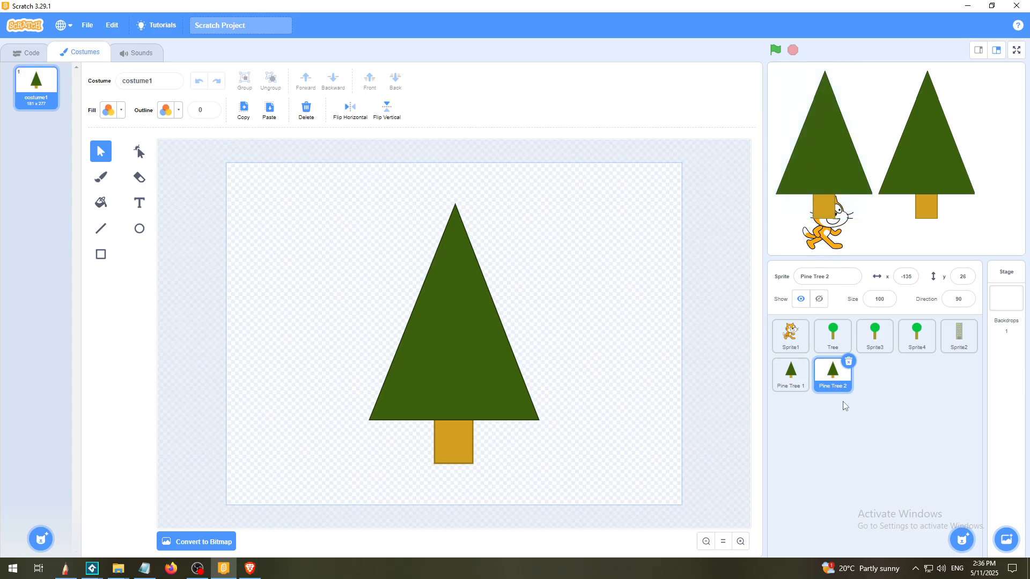
pyautogui.click(793, 387)
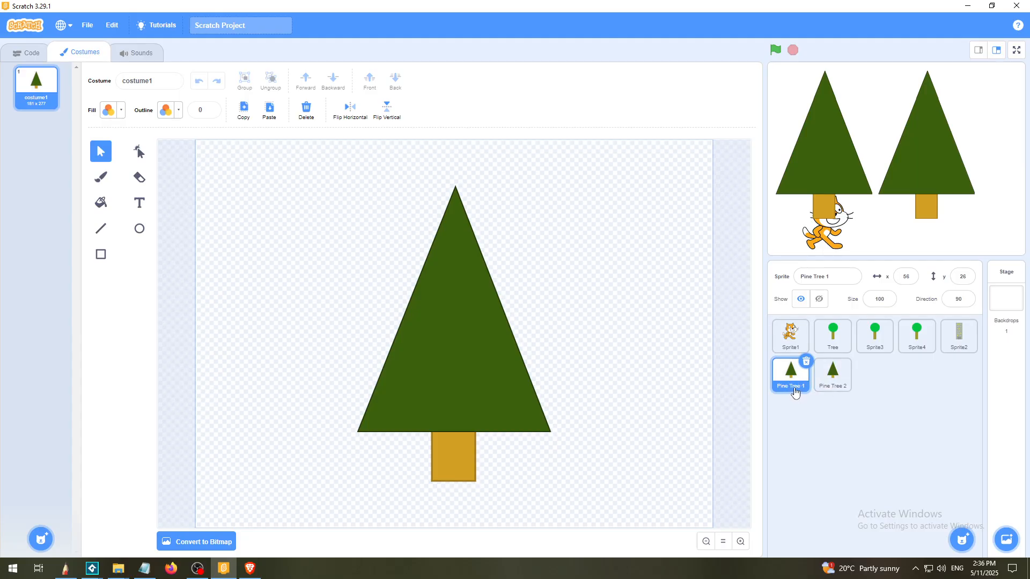
pyautogui.click(826, 384)
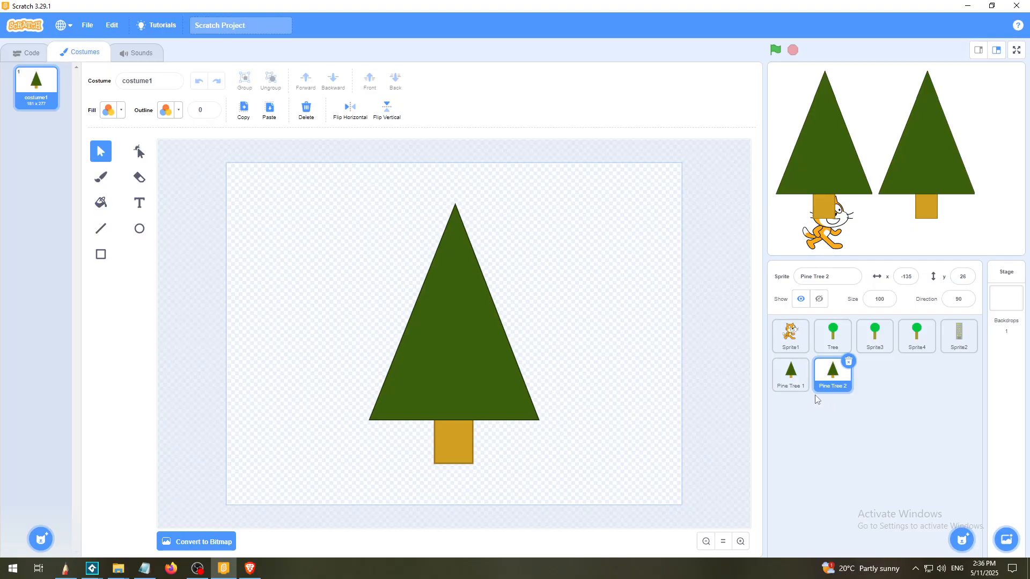
pyautogui.click(790, 386)
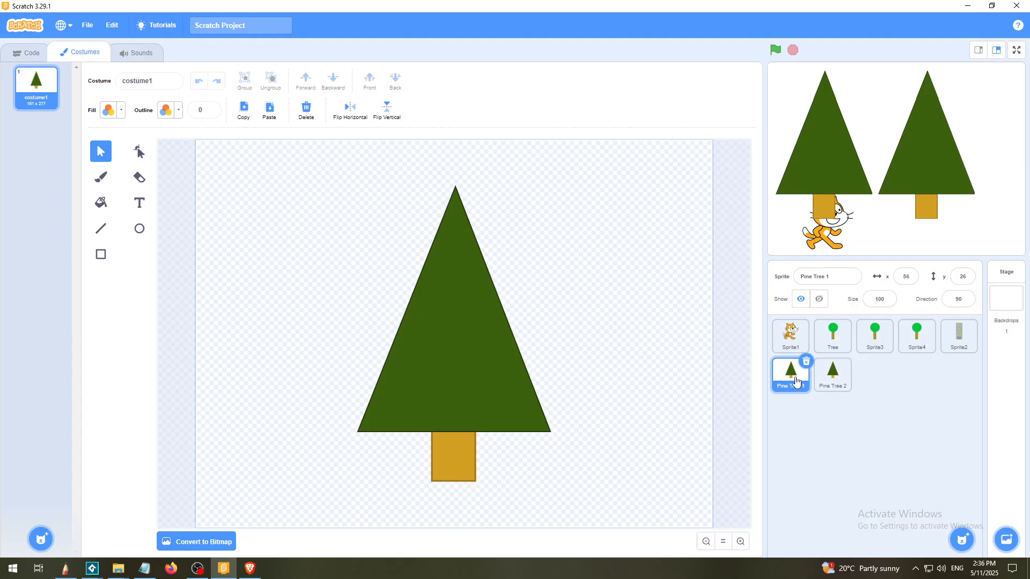
pyautogui.rightClick(796, 382)
pyautogui.click(871, 390)
pyautogui.click(833, 373)
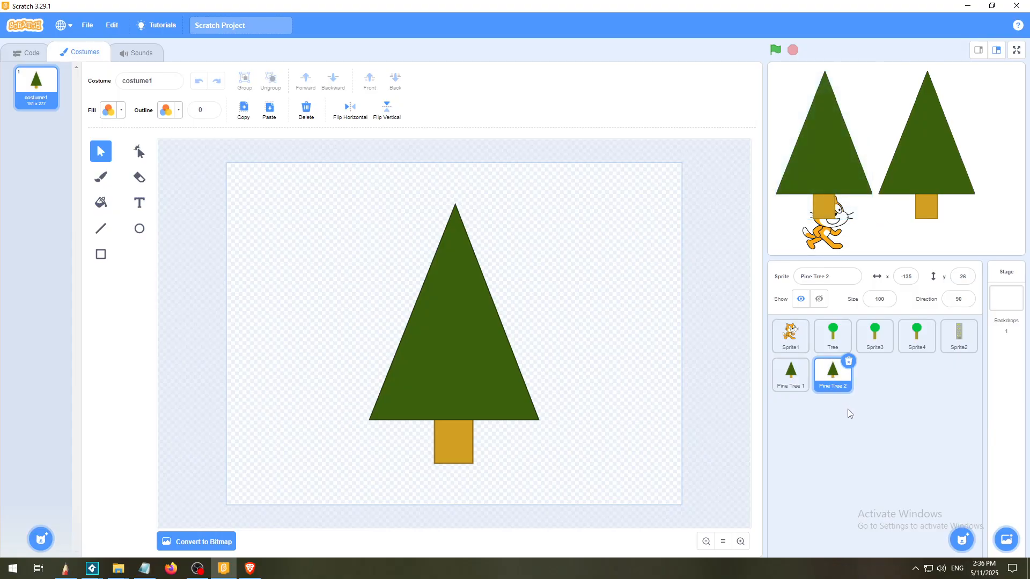
pyautogui.rightClick(828, 380)
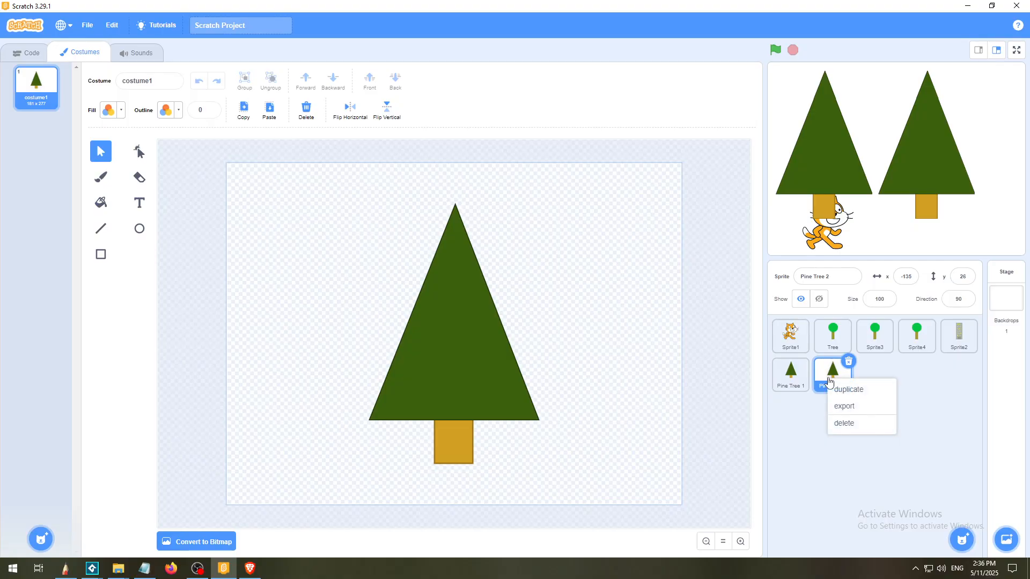
pyautogui.click(810, 452)
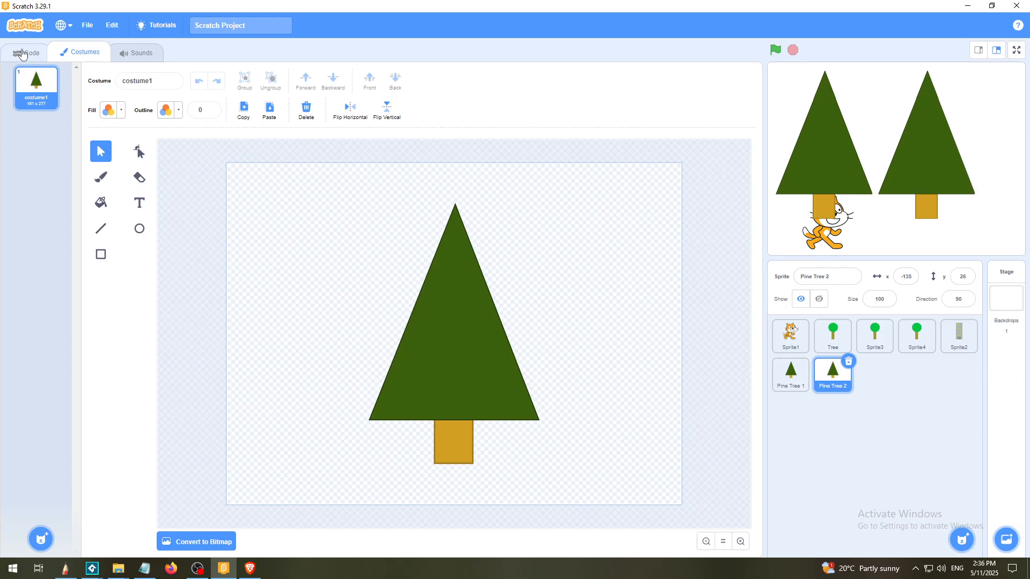
pyautogui.click(22, 54)
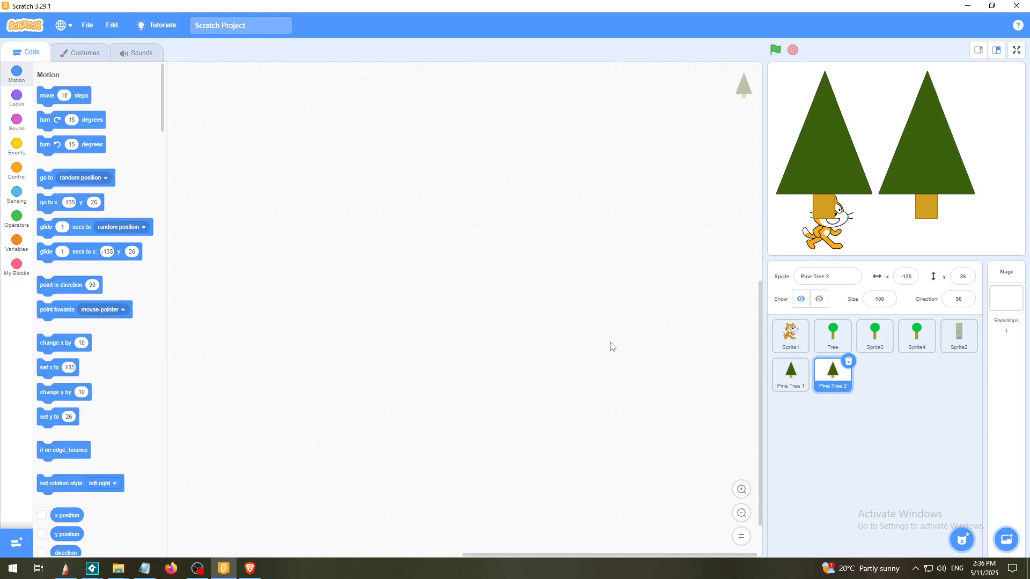
# In the Pine Tree 2 costume, move the crown to the canvas's left half and place the trunk centred beneath it
pyautogui.click(832, 382)
pyautogui.click(83, 53)
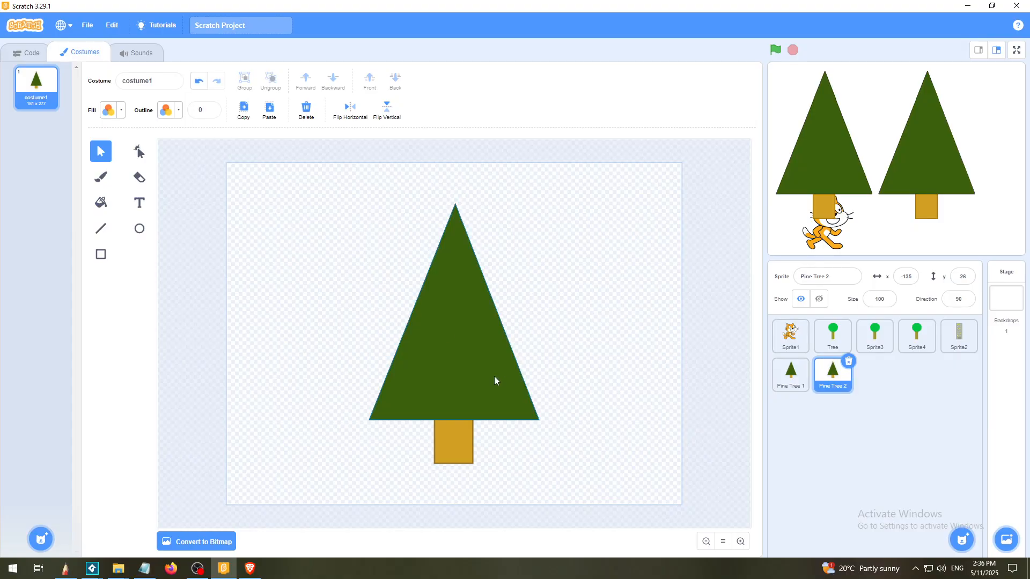
pyautogui.moveTo(494, 381); pyautogui.dragTo(394, 351)
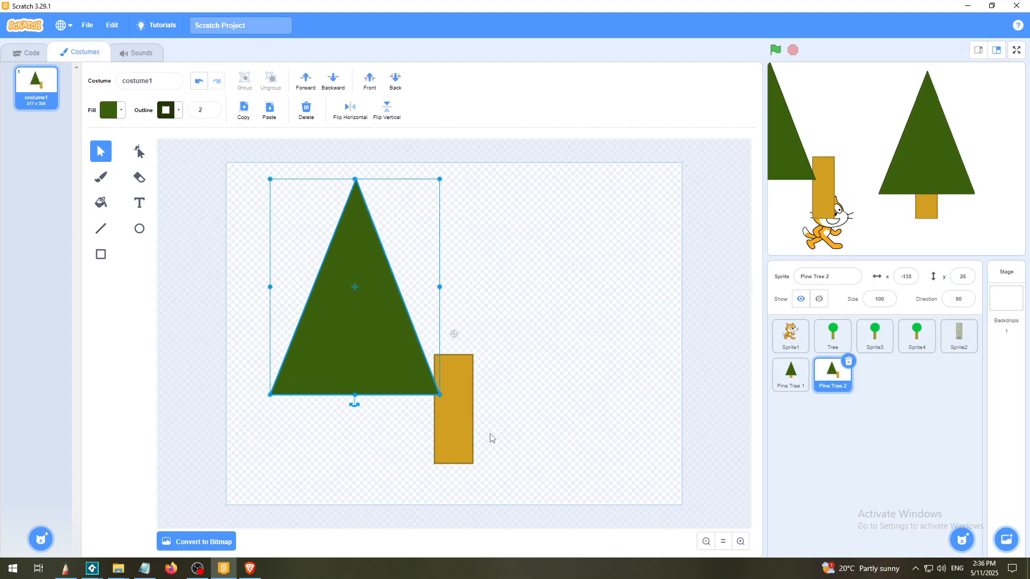
pyautogui.moveTo(465, 426); pyautogui.dragTo(362, 440)
pyautogui.moveTo(370, 441); pyautogui.dragTo(367, 432)
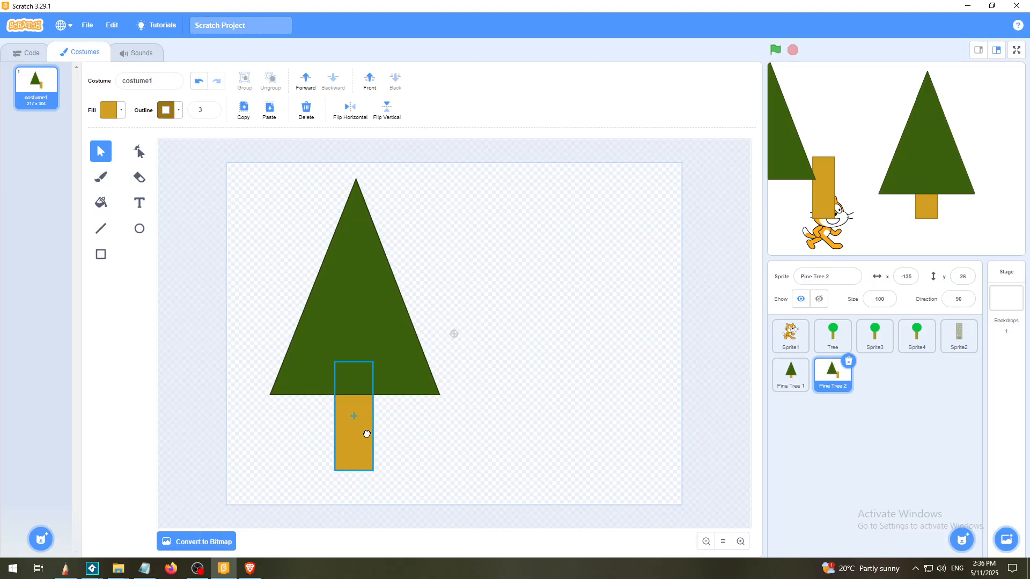
pyautogui.click(790, 373)
pyautogui.moveTo(487, 333); pyautogui.dragTo(561, 314)
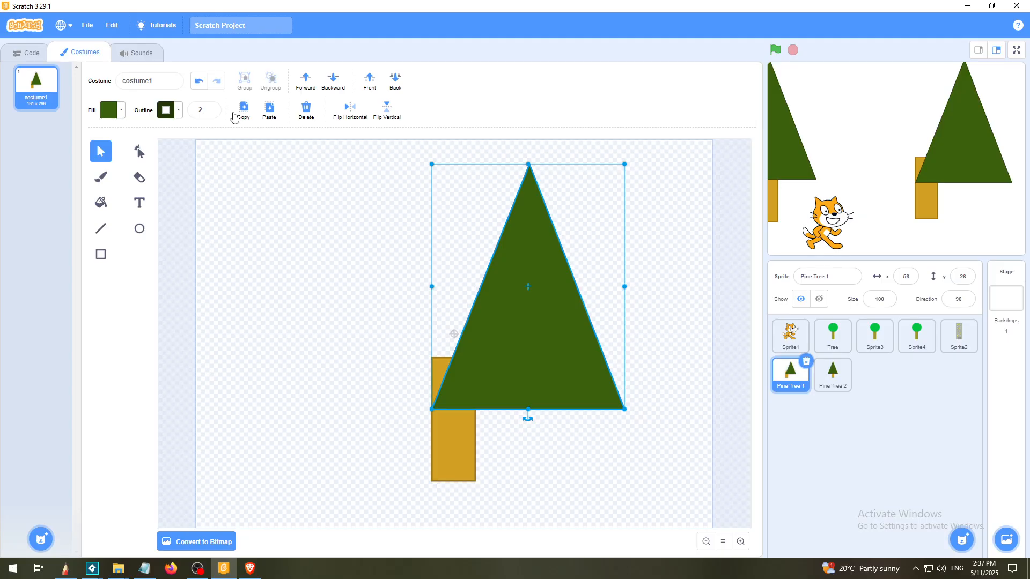
pyautogui.click(198, 81)
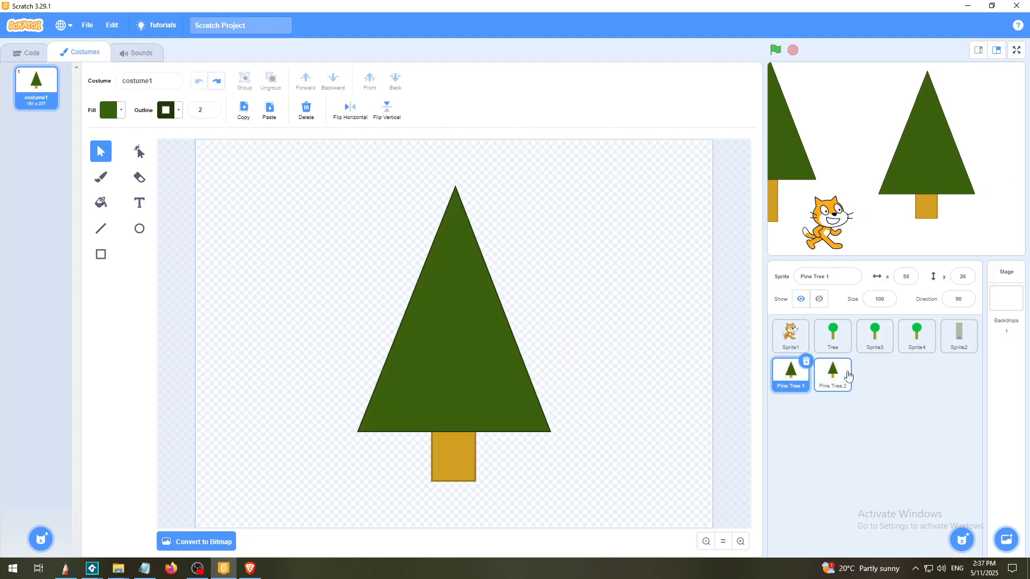
# In the Pine Tree 2 costume, move the crown to the right half of the canvas, clear of the trunk
pyautogui.click(832, 373)
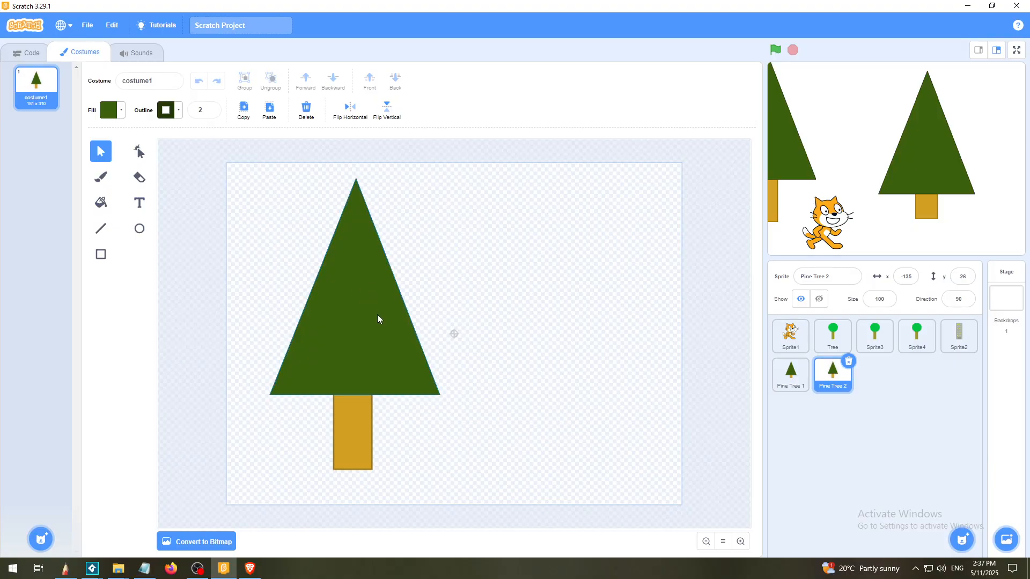
pyautogui.moveTo(379, 317); pyautogui.dragTo(581, 315)
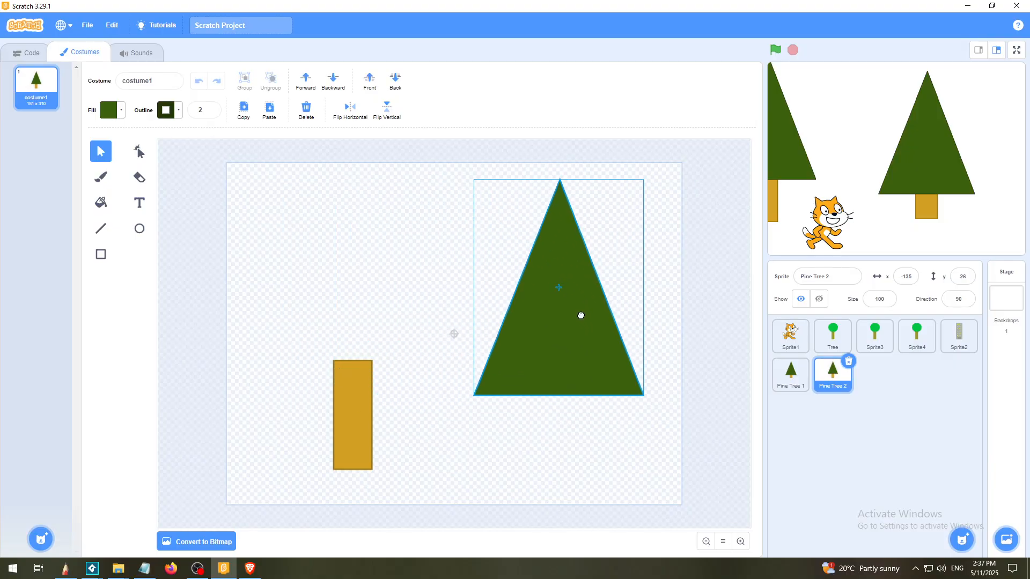
pyautogui.click(583, 430)
# Switch to the browser, view the Creazilla and ClipSafari pine tree clipart for reference, and return to Scratch
pyautogui.click(250, 569)
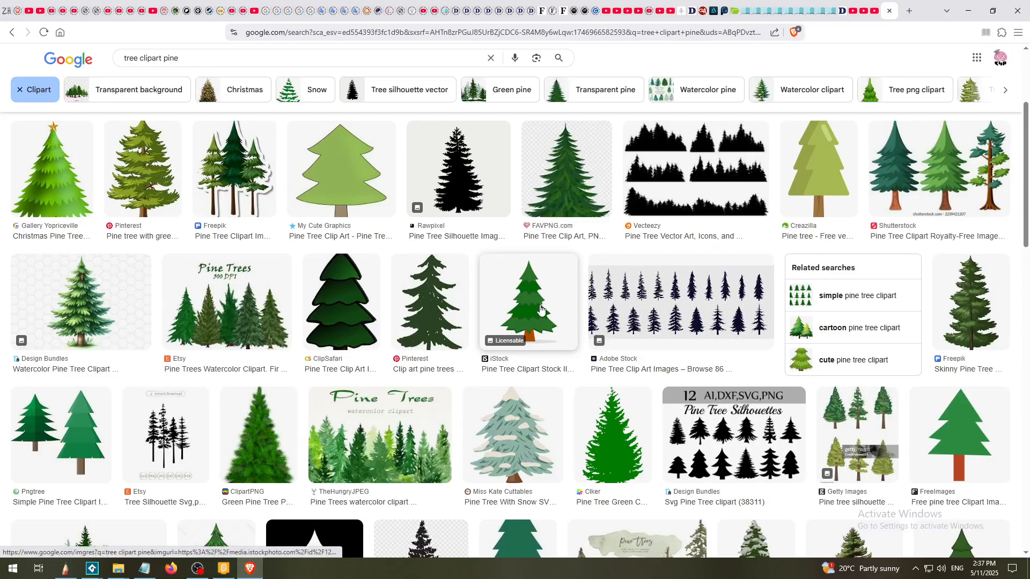
pyautogui.click(787, 212)
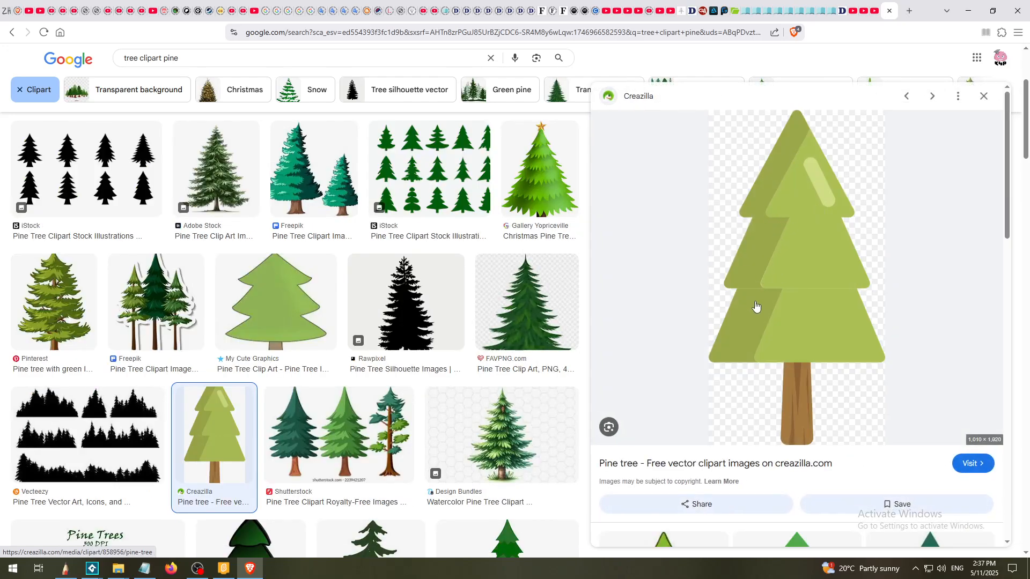
pyautogui.click(984, 98)
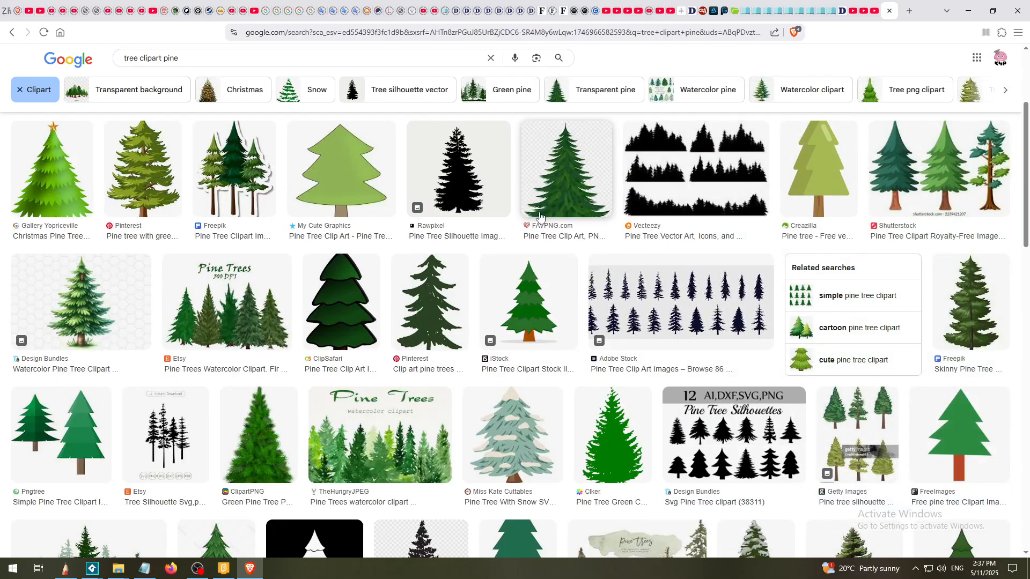
pyautogui.click(350, 306)
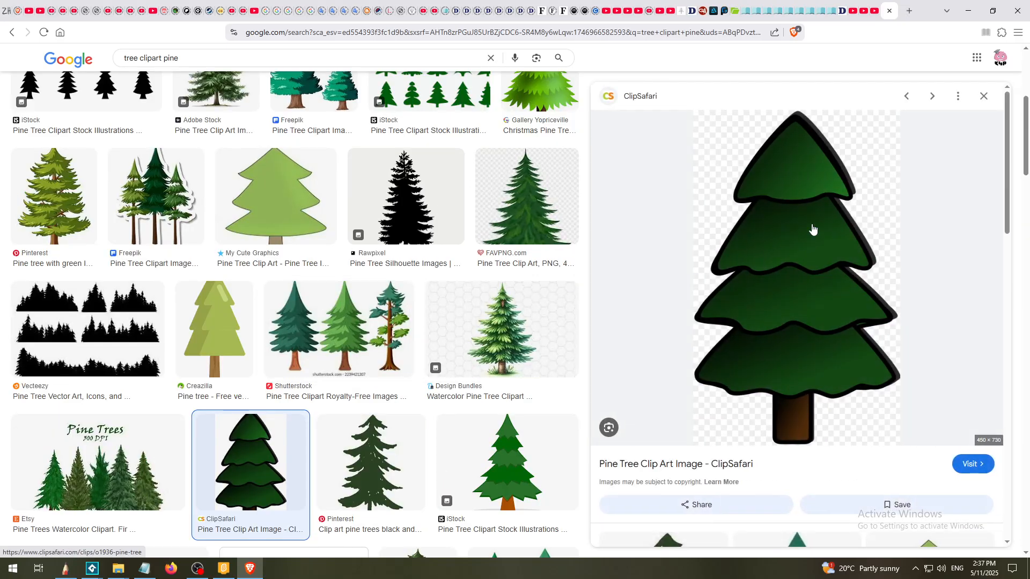
pyautogui.click(985, 97)
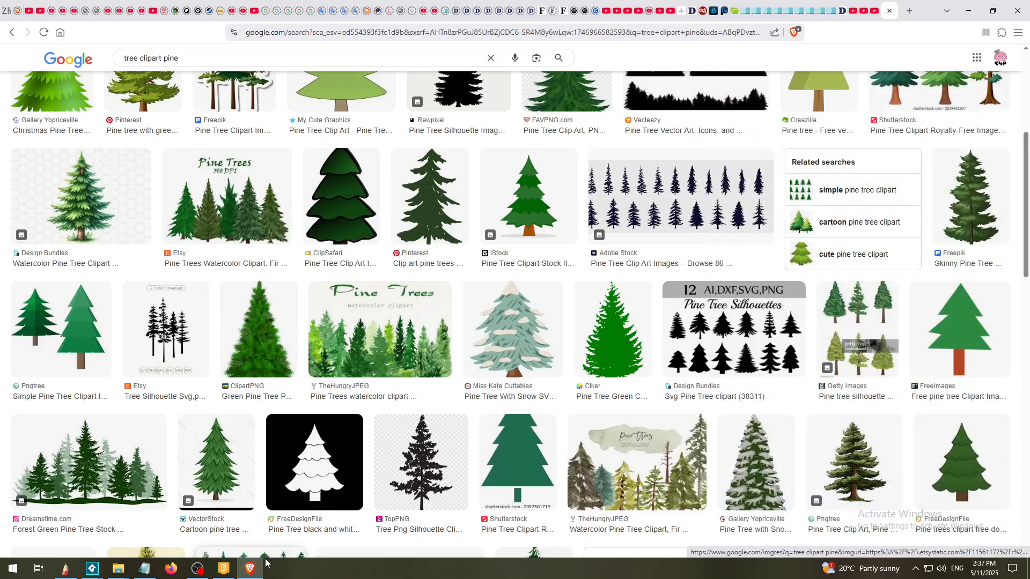
pyautogui.click(223, 568)
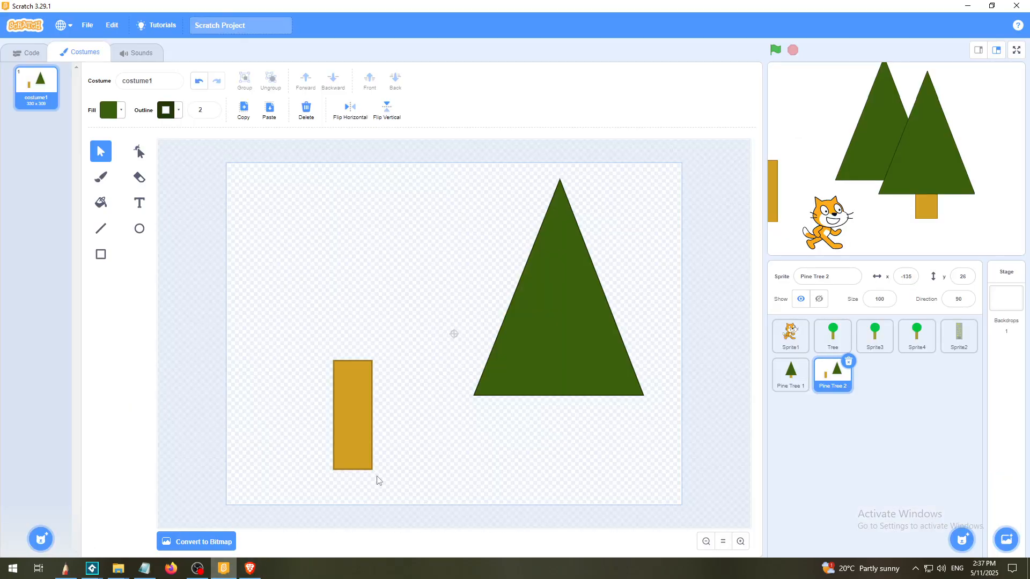
# Flatten the crown triangle to about half its height and move it up near the canvas's upper-right corner
pyautogui.click(560, 322)
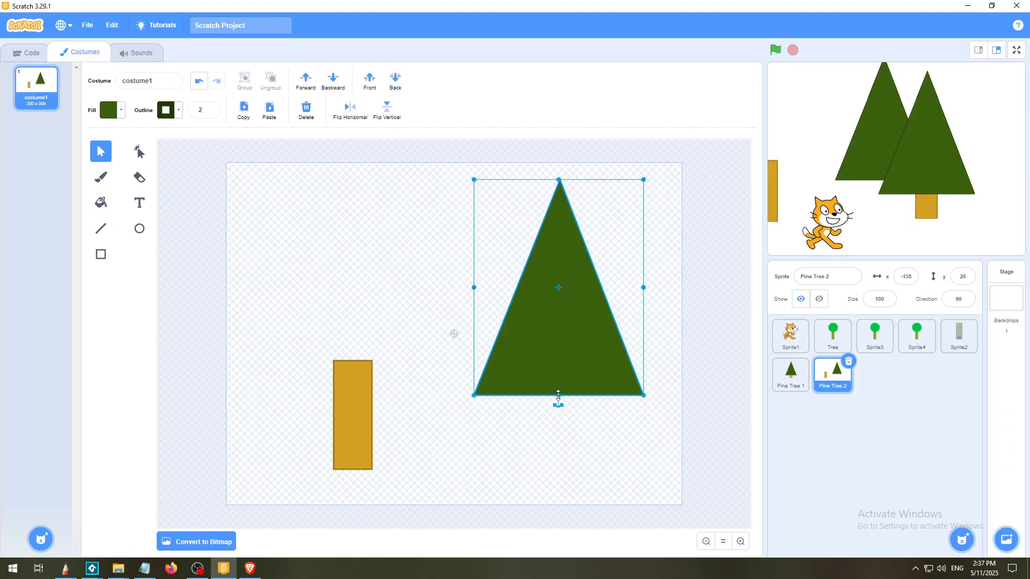
pyautogui.click(346, 242)
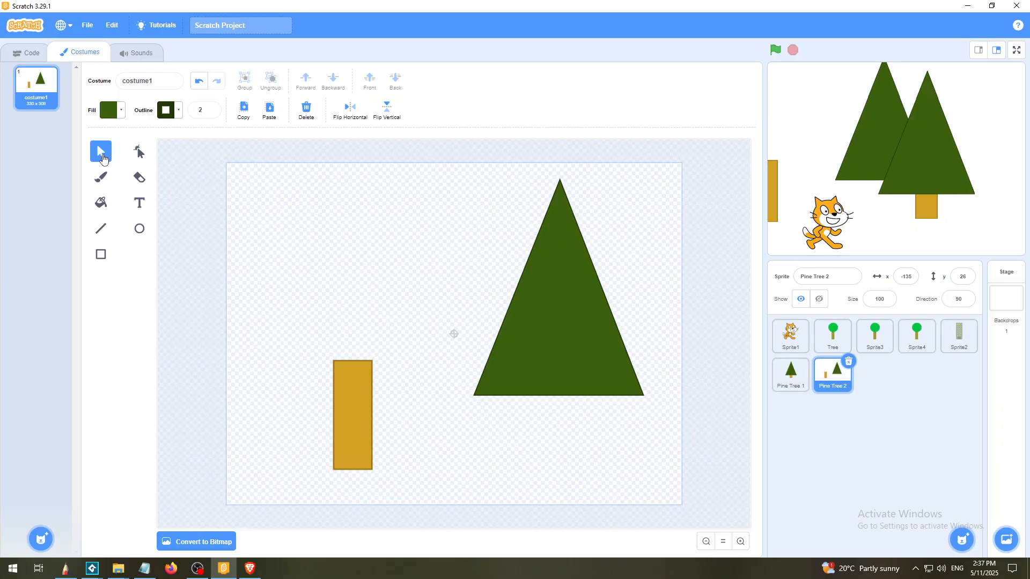
pyautogui.click(583, 277)
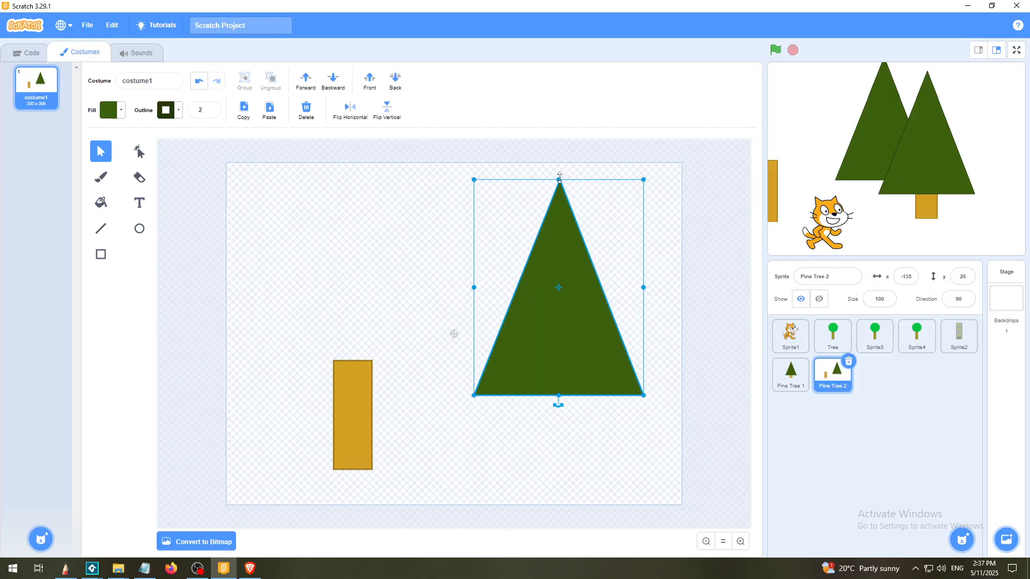
pyautogui.moveTo(560, 177); pyautogui.dragTo(565, 277)
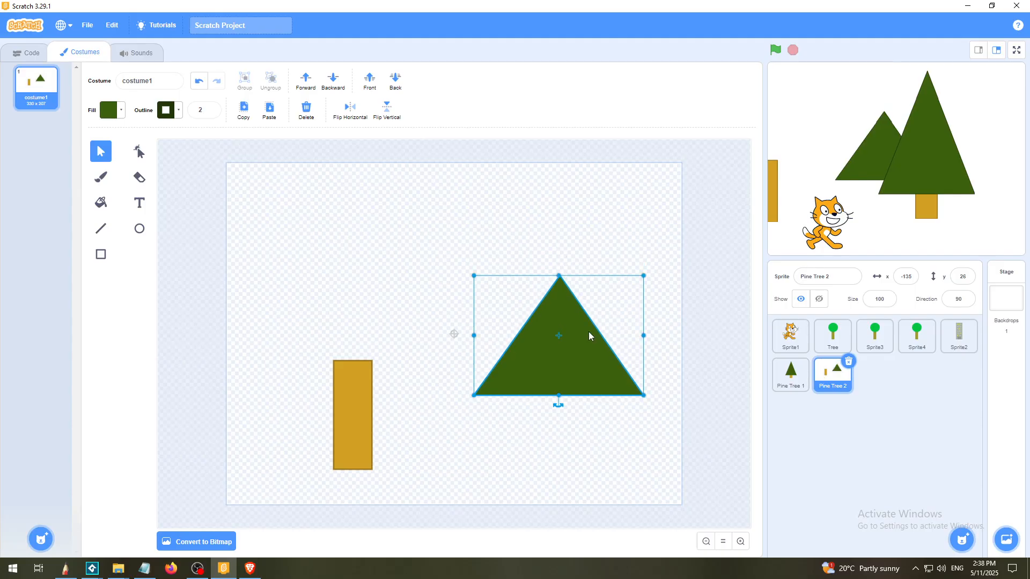
pyautogui.moveTo(584, 332); pyautogui.dragTo(601, 240)
pyautogui.click(593, 356)
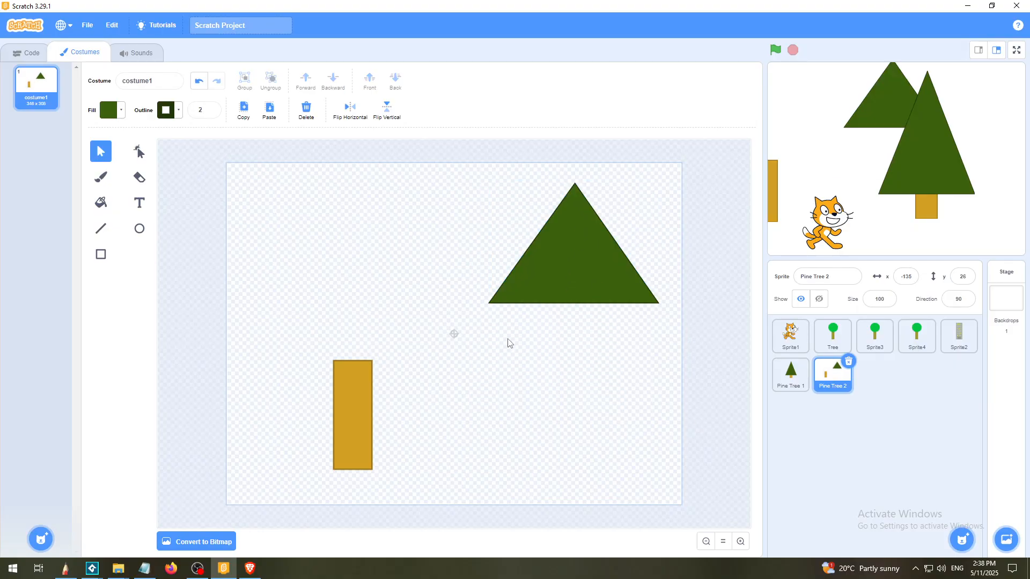
# Duplicate the flattened triangle, enlarge the copy and centre it beneath the first, overlapping it as the second crown tier
pyautogui.click(593, 262)
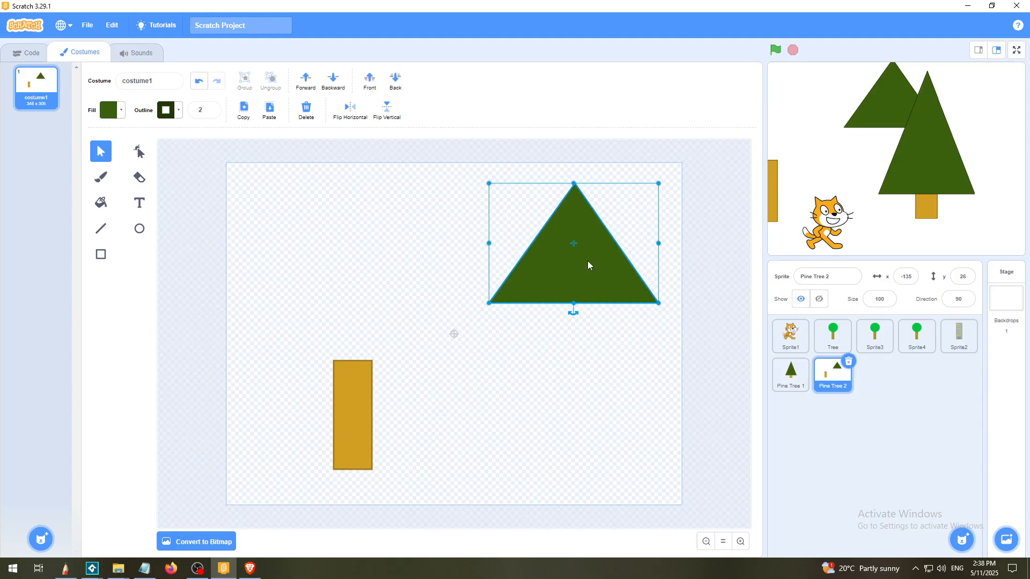
pyautogui.click(271, 116)
pyautogui.moveTo(596, 284); pyautogui.dragTo(589, 359)
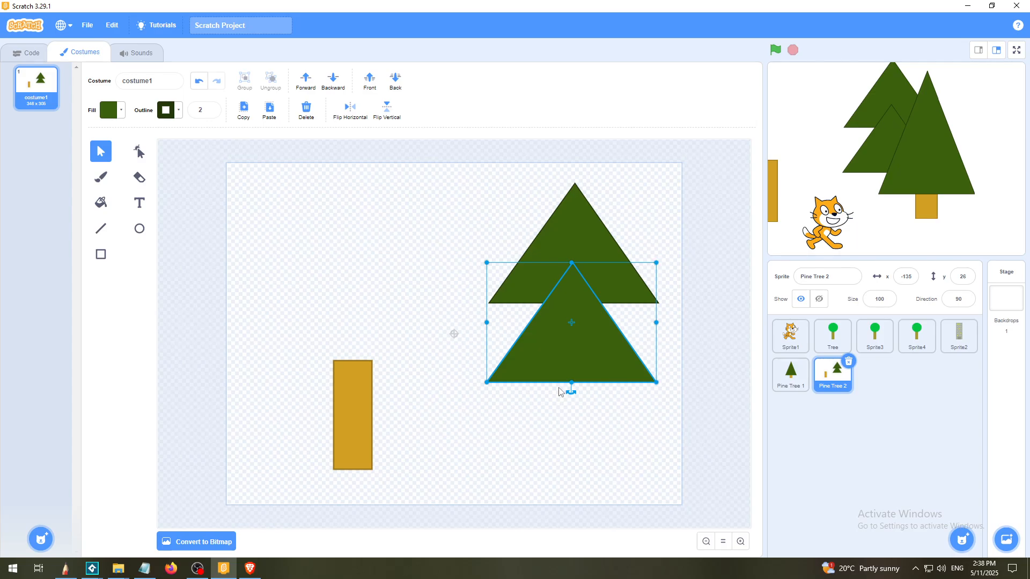
pyautogui.moveTo(486, 382); pyautogui.dragTo(429, 438)
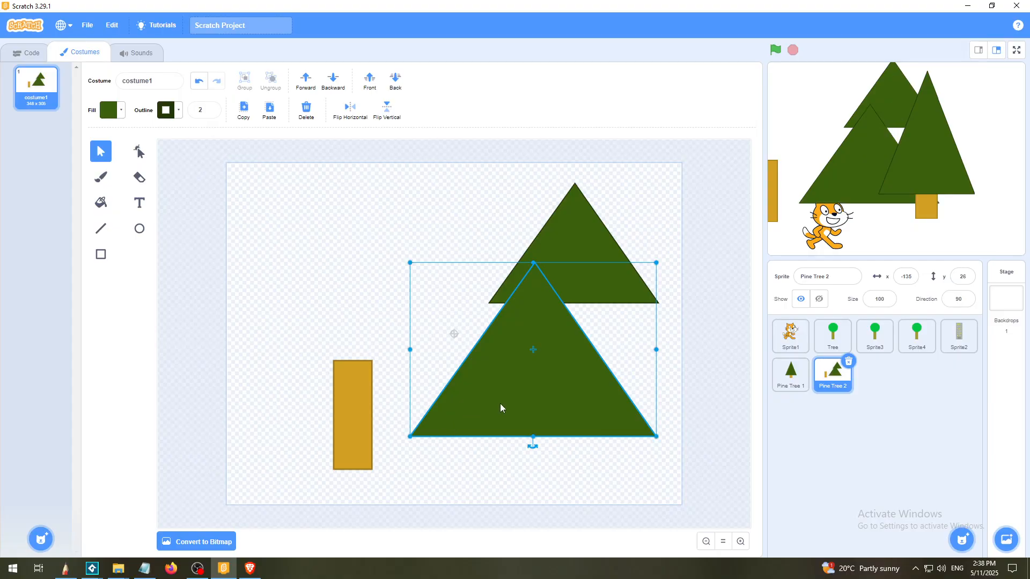
pyautogui.moveTo(499, 408); pyautogui.dragTo(515, 397)
pyautogui.moveTo(579, 225); pyautogui.dragTo(552, 240)
# Duplicate the second-tier triangle, enlarge the copy and centre it below, overlapping as the crown's bottom tier
pyautogui.click(562, 396)
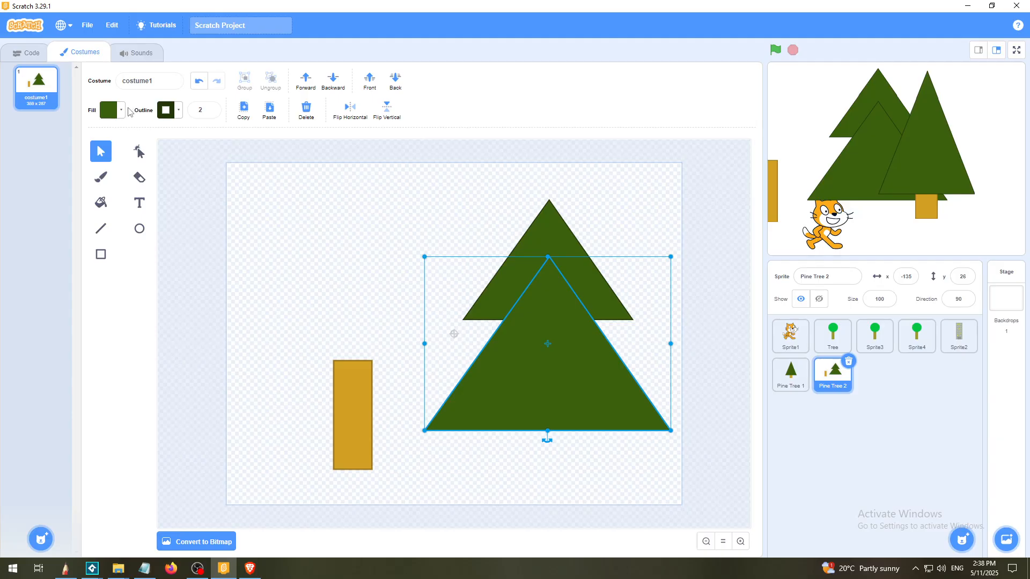
pyautogui.click(244, 109)
pyautogui.click(268, 110)
pyautogui.moveTo(526, 379); pyautogui.dragTo(542, 445)
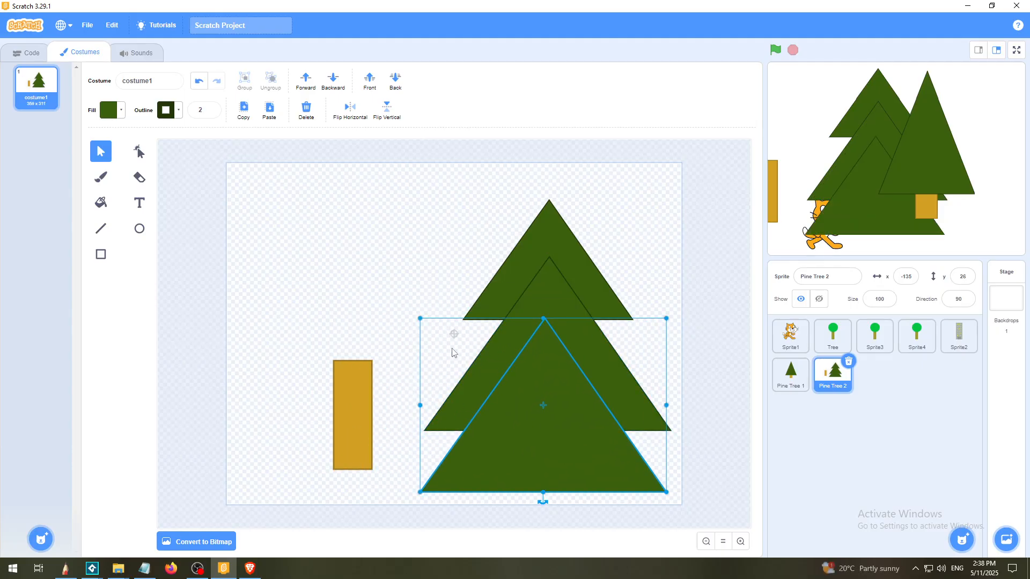
pyautogui.moveTo(419, 317); pyautogui.dragTo(392, 283)
pyautogui.moveTo(526, 368); pyautogui.dragTo(545, 385)
pyautogui.click(390, 251)
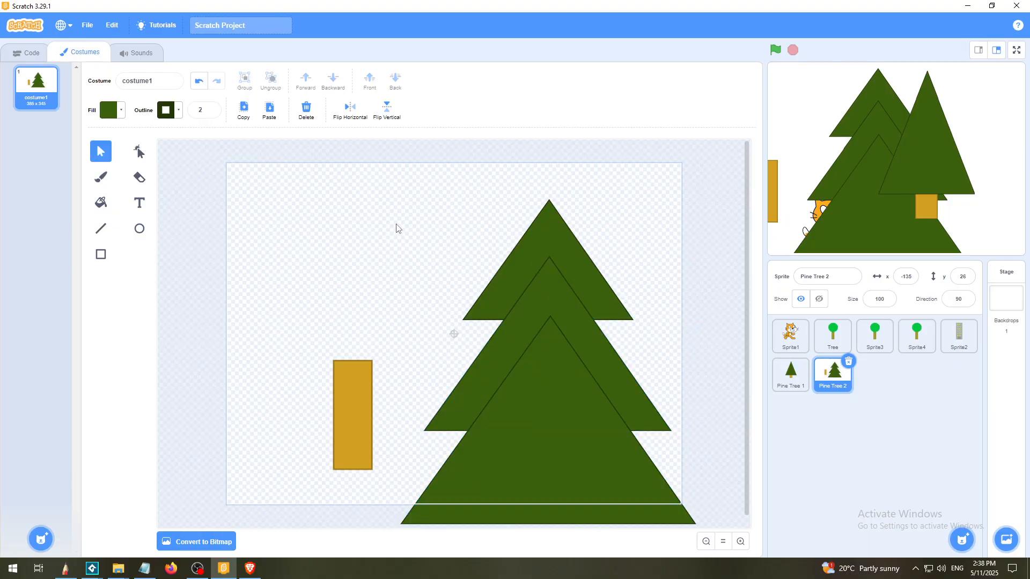
# Scale all three crown triangles together to about two thirds of their size and move them to the canvas's upper right
pyautogui.moveTo(396, 224); pyautogui.dragTo(635, 485)
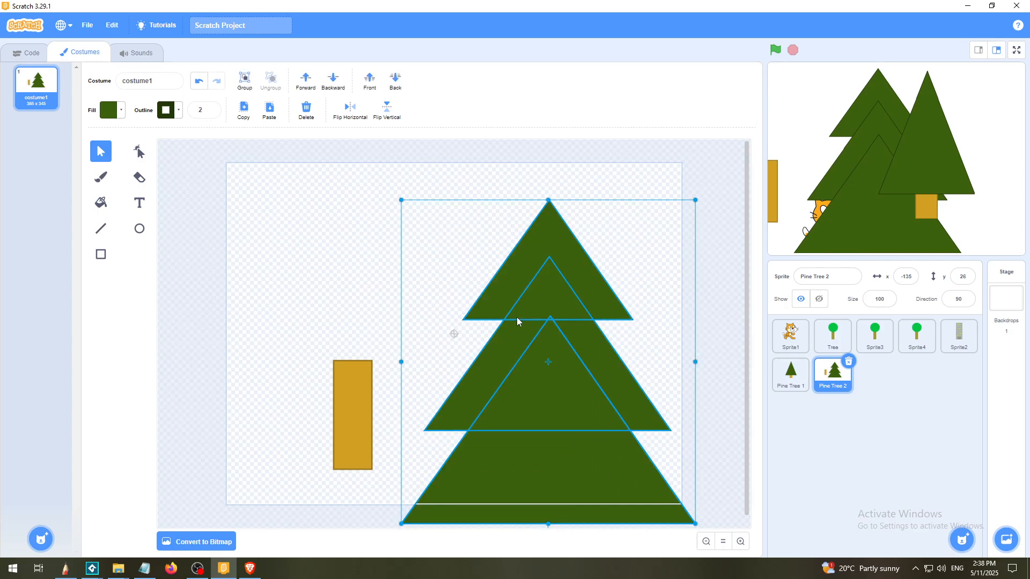
pyautogui.moveTo(399, 200); pyautogui.dragTo(549, 296)
pyautogui.moveTo(600, 336); pyautogui.dragTo(542, 213)
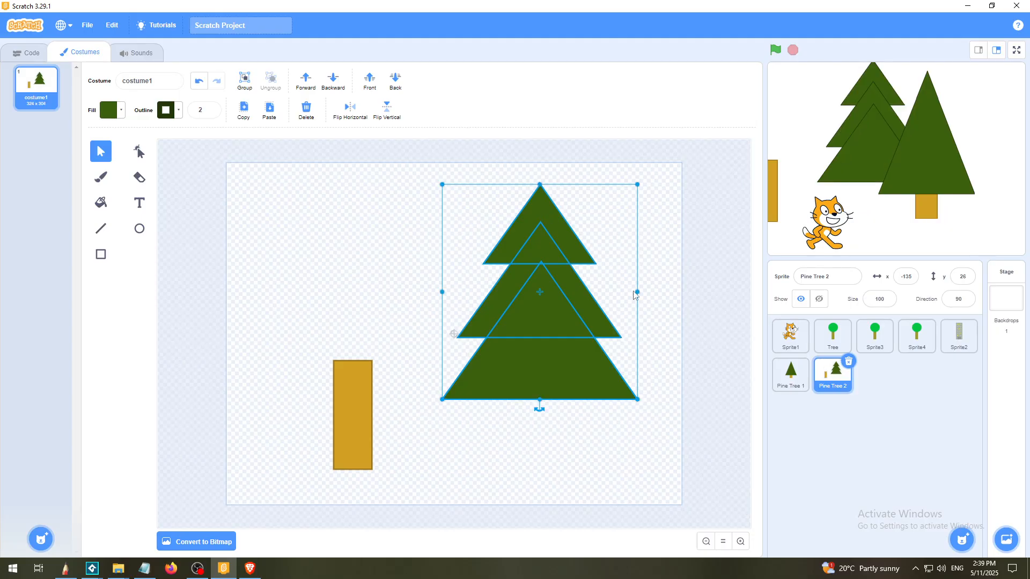
pyautogui.click(606, 431)
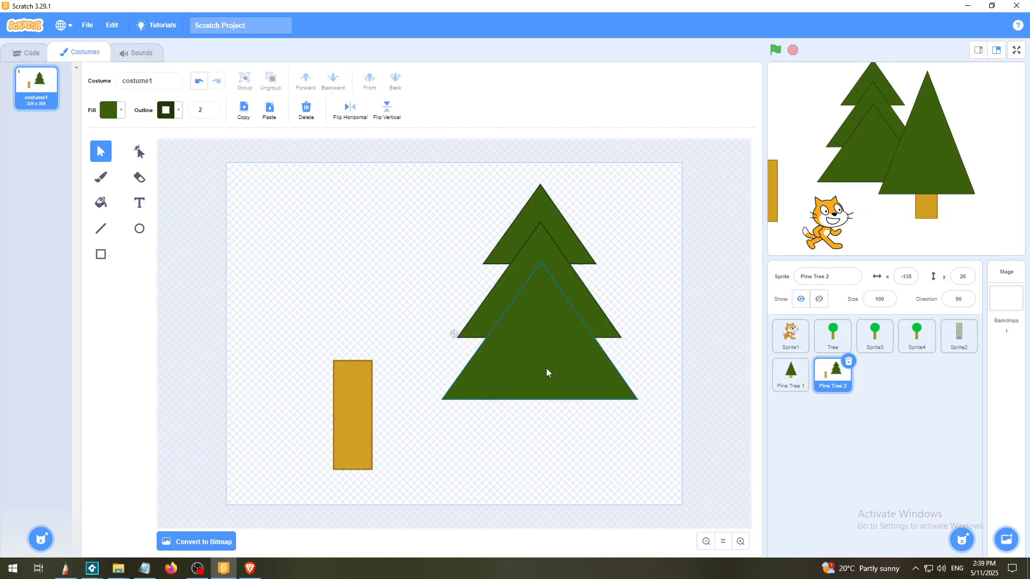
# Lower the bottom crown tier, enlarge it slightly and recentre it under the upper two tiers
pyautogui.moveTo(551, 364)
pyautogui.mouseDown()
pyautogui.moveTo(554, 382)
pyautogui.moveTo(554, 369)
pyautogui.mouseUp()
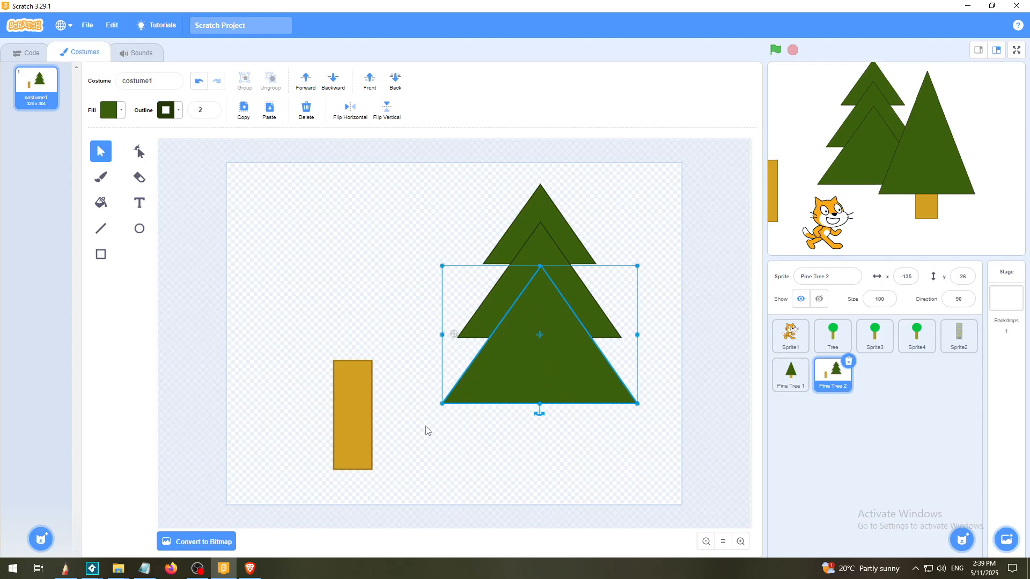
pyautogui.moveTo(438, 404); pyautogui.dragTo(430, 414)
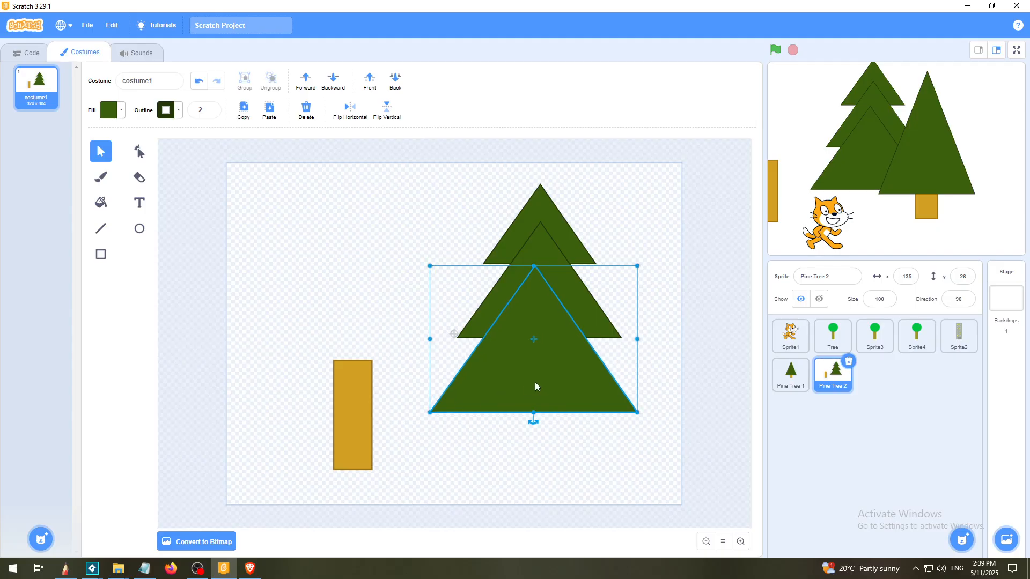
pyautogui.moveTo(541, 378); pyautogui.dragTo(549, 384)
pyautogui.click(645, 242)
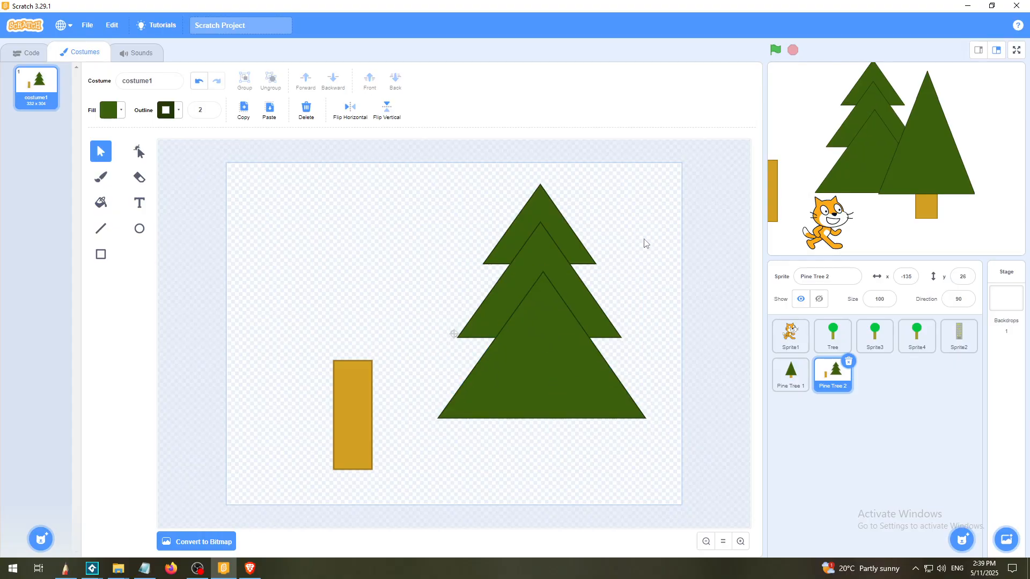
pyautogui.click(740, 541)
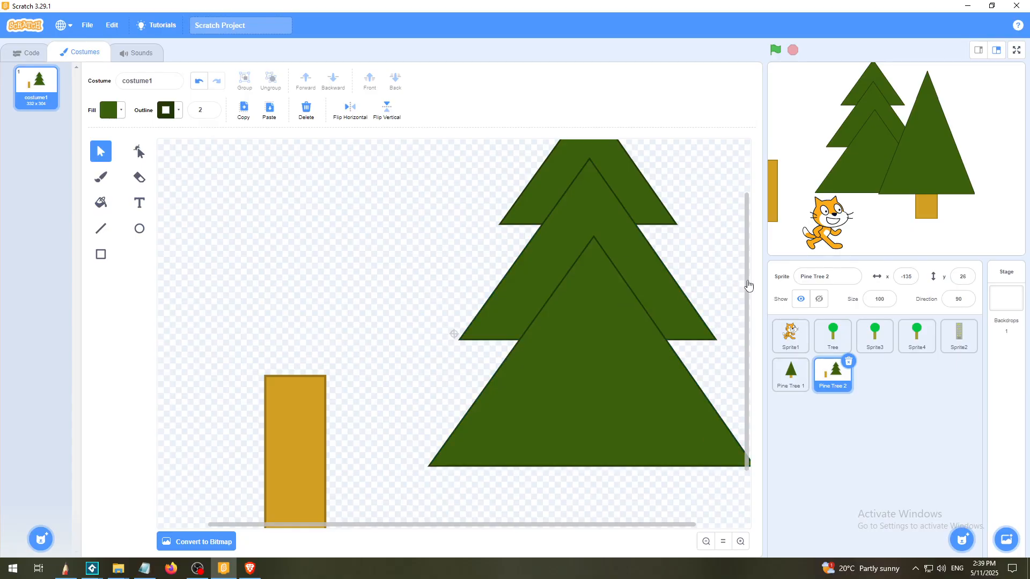
pyautogui.moveTo(746, 285)
pyautogui.mouseDown()
pyautogui.moveTo(740, 245)
pyautogui.moveTo(741, 287)
pyautogui.mouseUp()
pyautogui.click(706, 541)
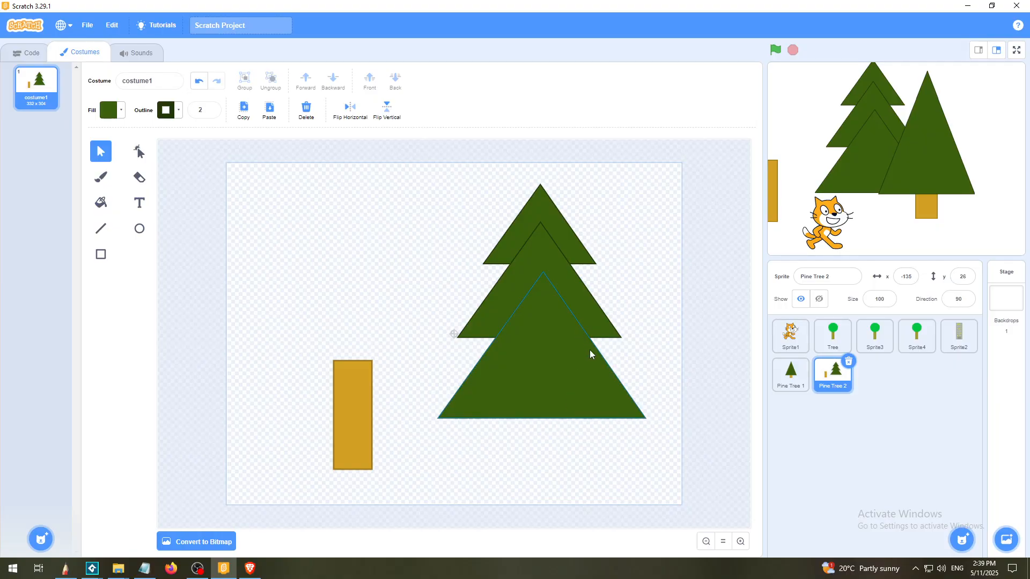
pyautogui.click(572, 364)
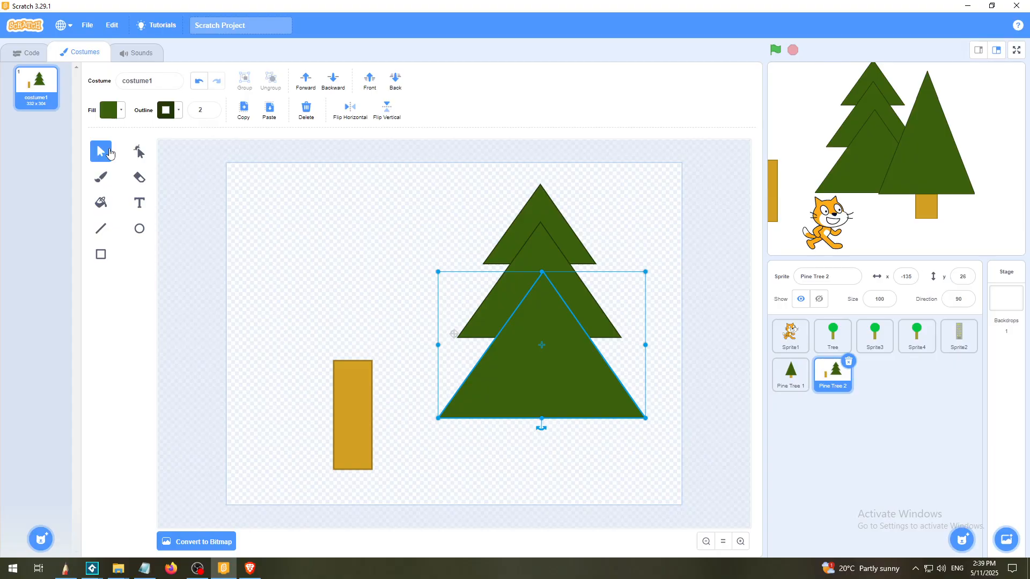
pyautogui.click(178, 111)
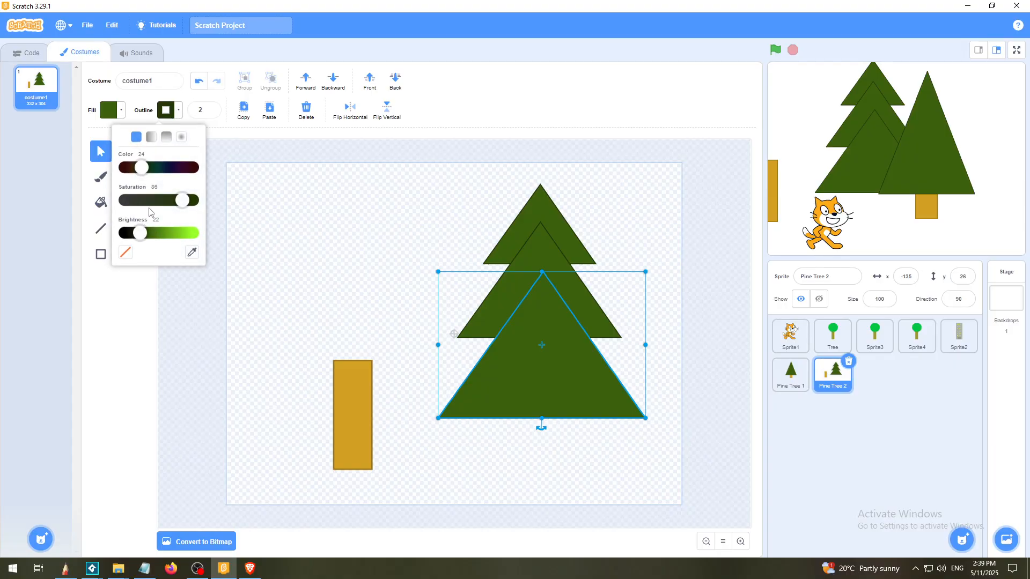
pyautogui.click(342, 217)
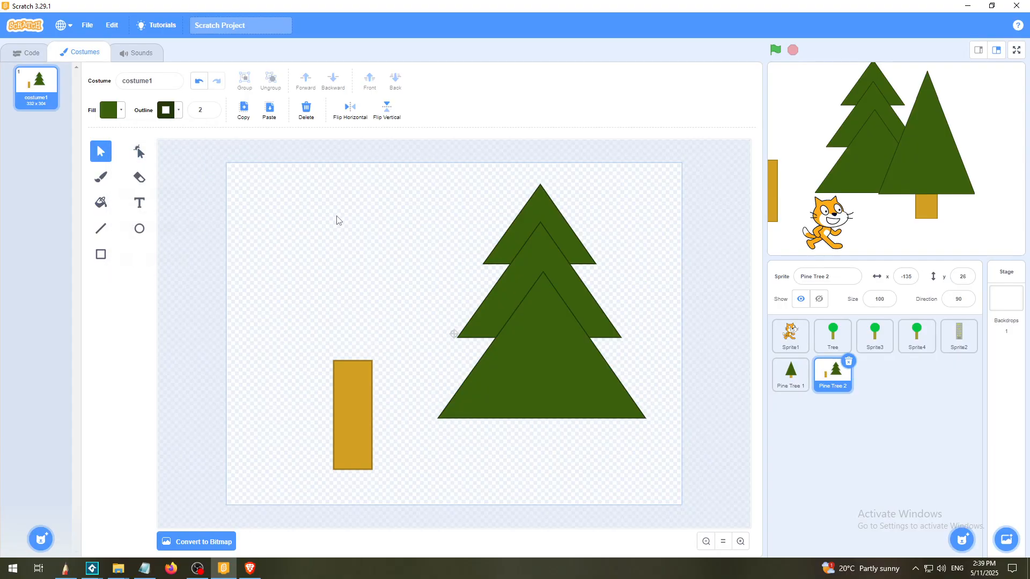
# Send the bottom crown triangle to the back and bring the top triangle forward so each tier overlaps the one below
pyautogui.click(549, 381)
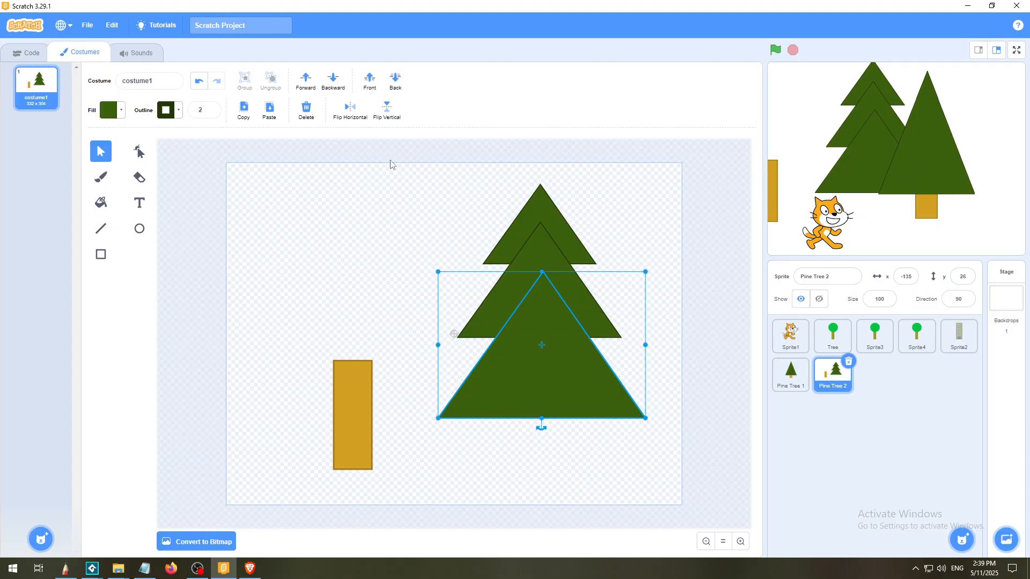
pyautogui.click(395, 83)
pyautogui.click(626, 240)
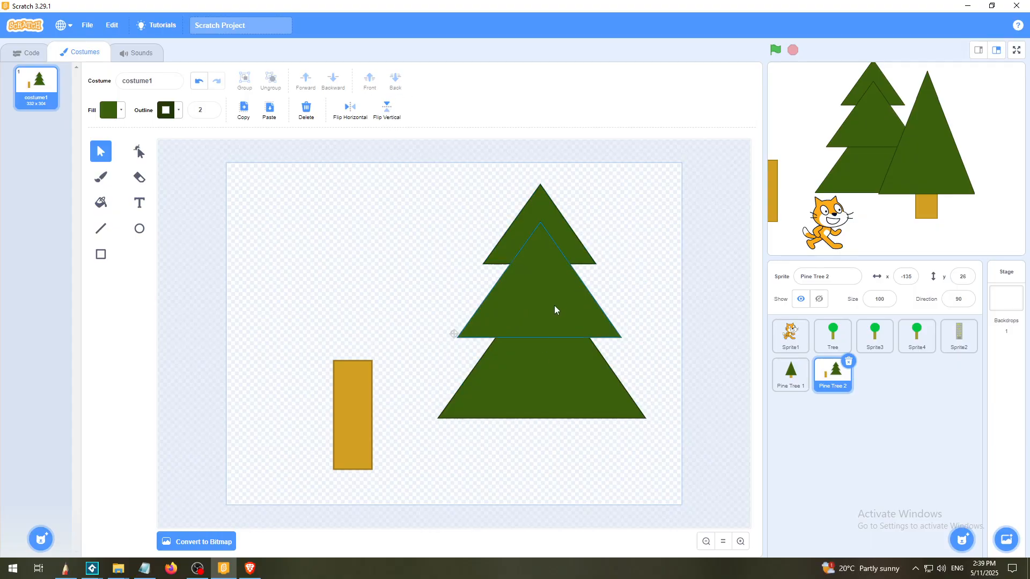
pyautogui.click(554, 305)
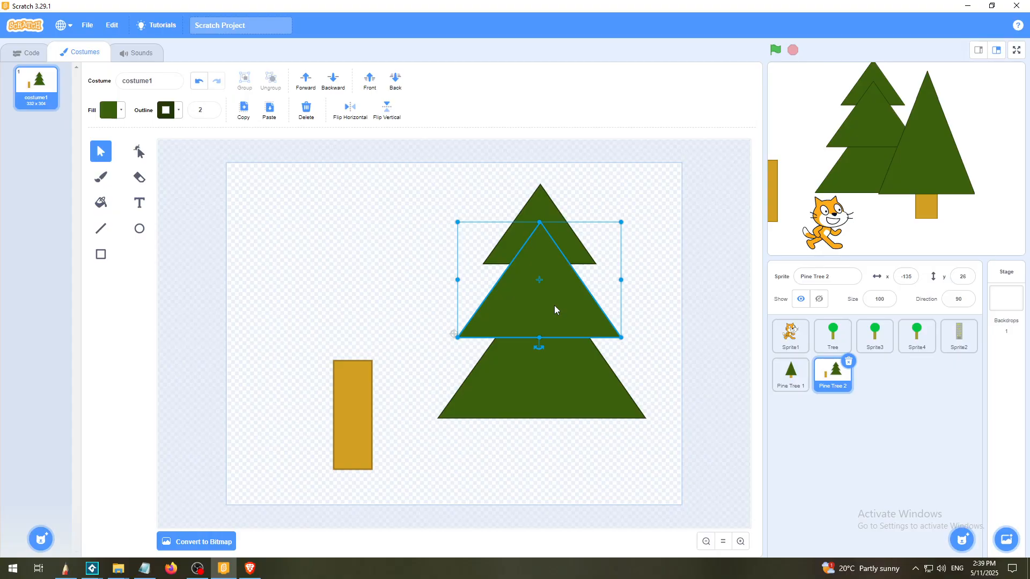
pyautogui.click(542, 208)
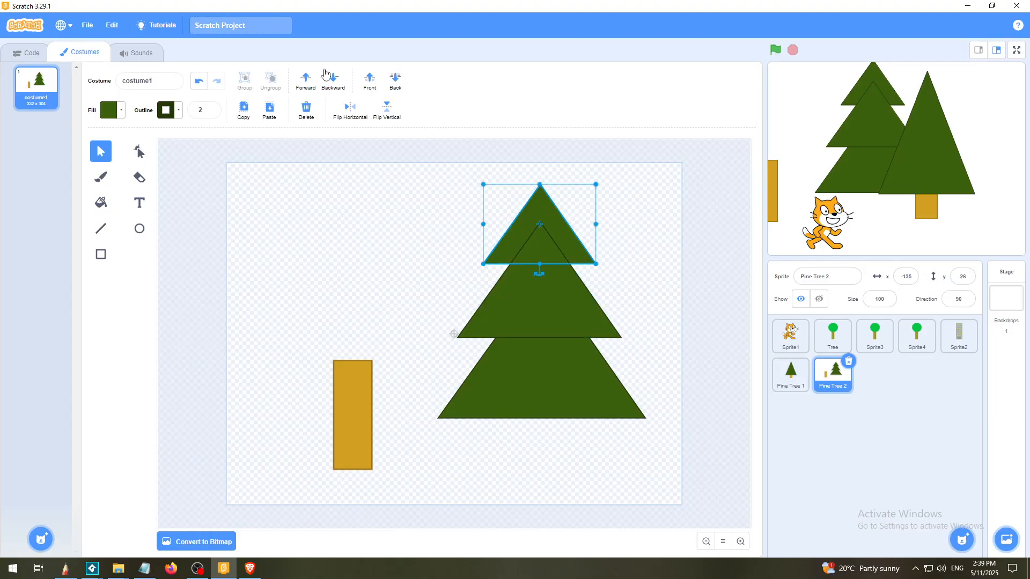
pyautogui.click(306, 80)
pyautogui.click(648, 264)
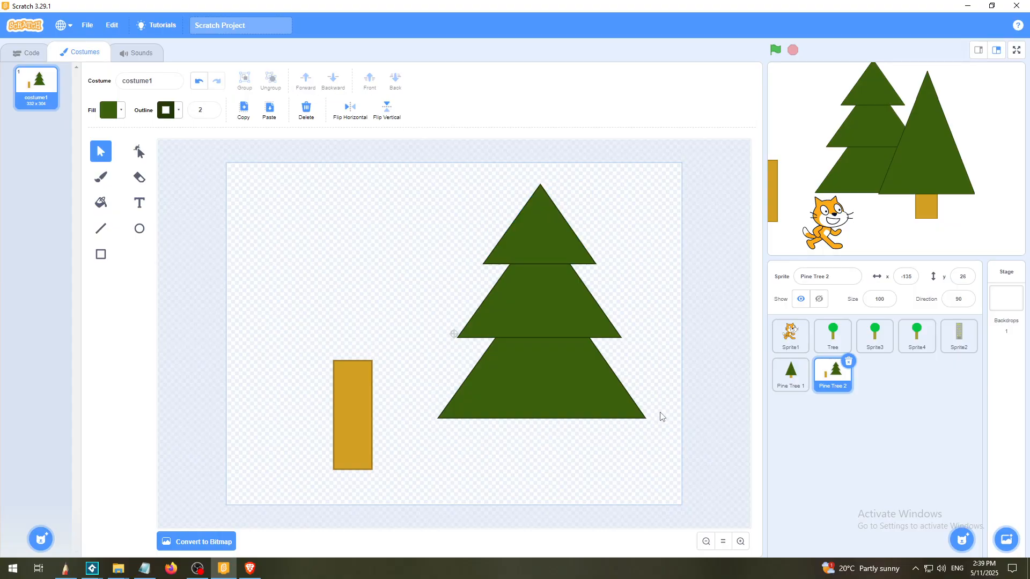
# Nudge the top, middle and bottom crown triangles slightly so the three tiers line up on a common centre line
pyautogui.click(553, 223)
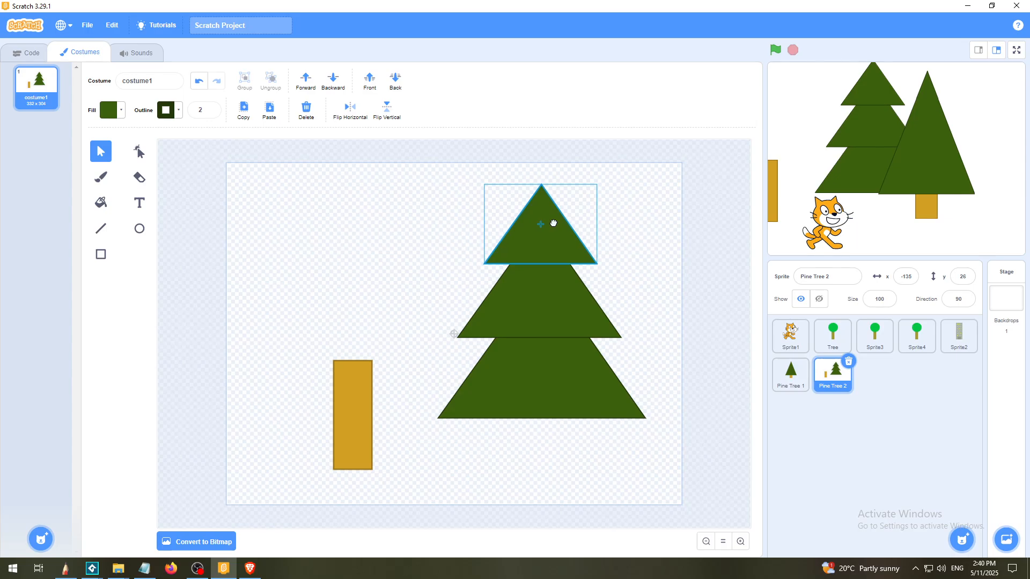
pyautogui.click(566, 313)
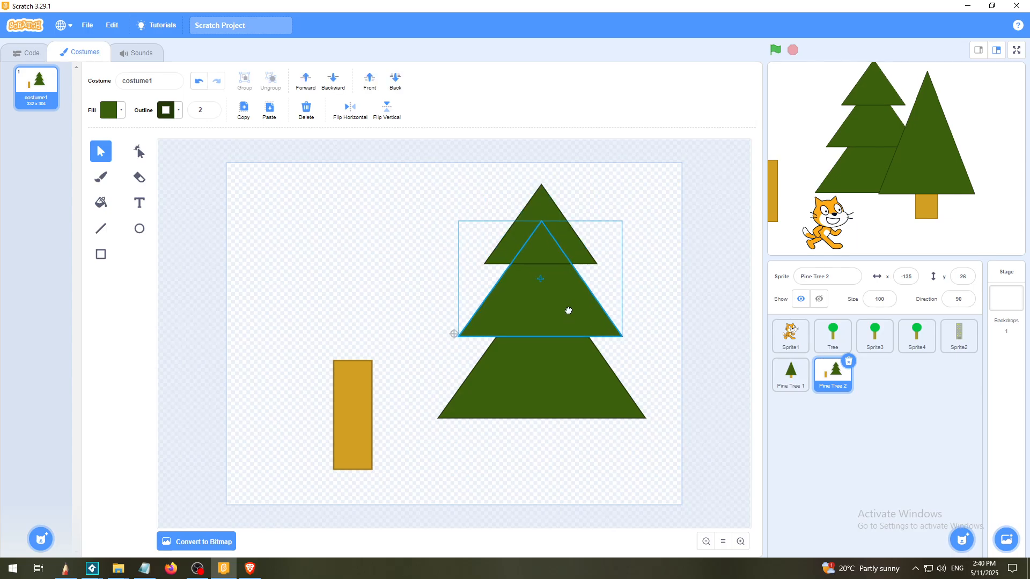
pyautogui.moveTo(569, 311); pyautogui.dragTo(569, 313)
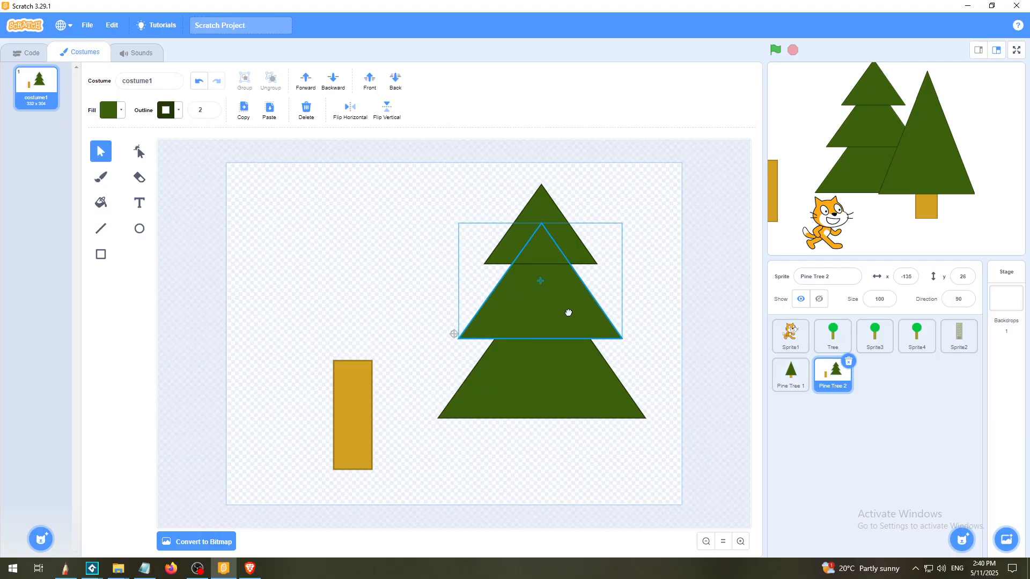
pyautogui.click(554, 381)
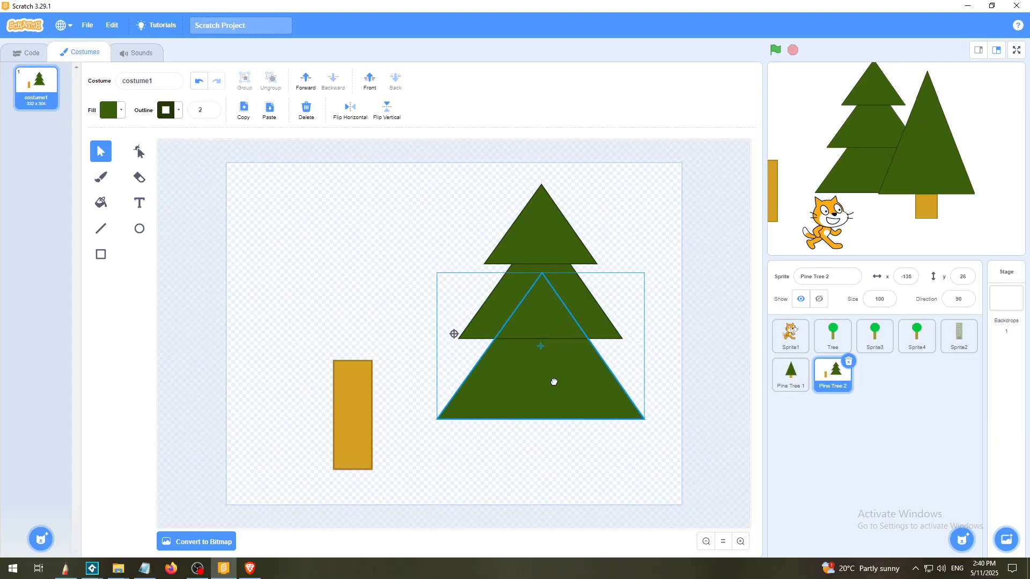
pyautogui.click(619, 240)
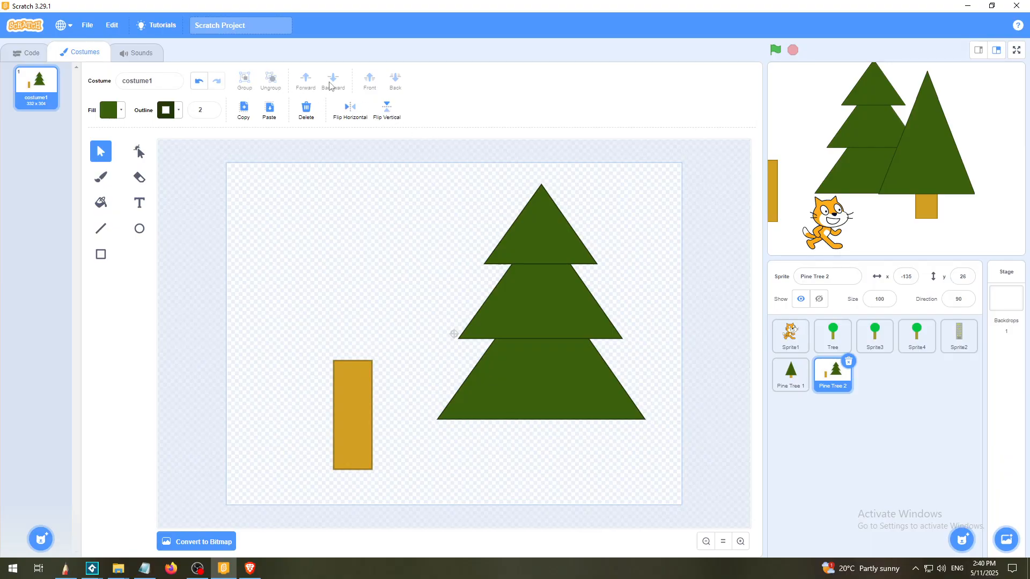
# Move the brown trunk under the middle of the crown, send it behind the triangles and raise it slightly
pyautogui.moveTo(352, 410); pyautogui.dragTo(538, 449)
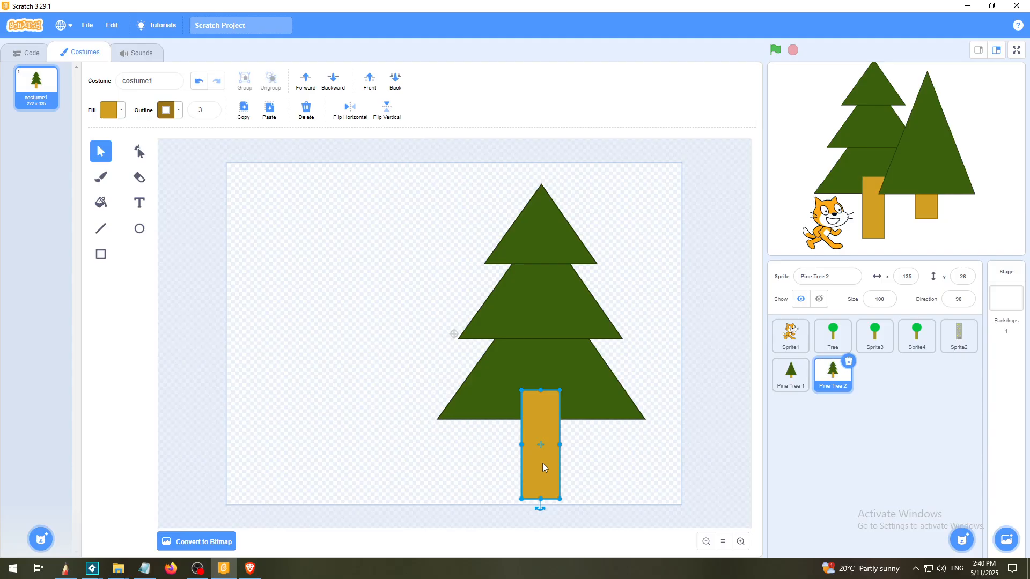
pyautogui.click(395, 81)
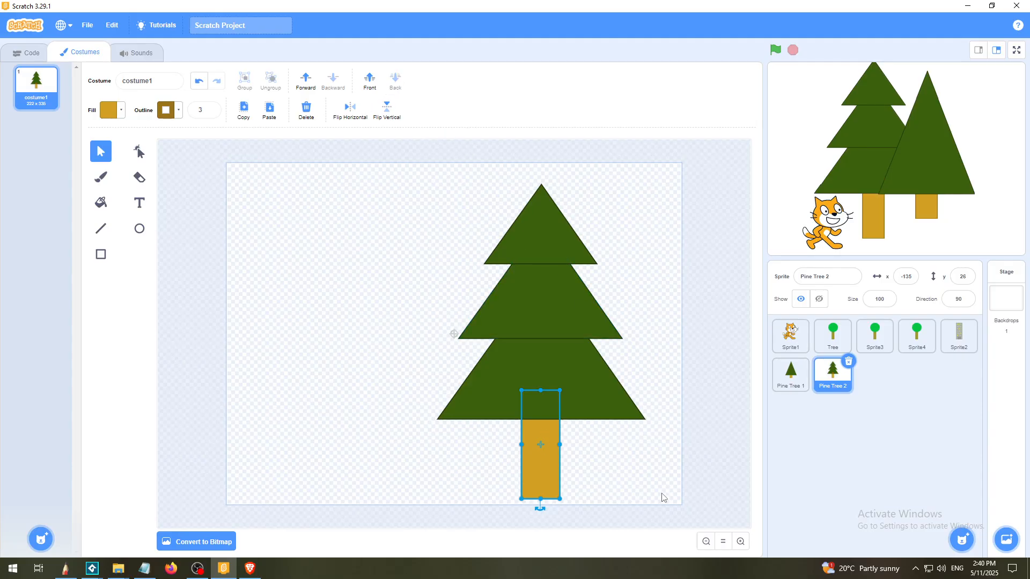
pyautogui.click(644, 476)
pyautogui.moveTo(540, 474); pyautogui.dragTo(549, 466)
pyautogui.click(621, 464)
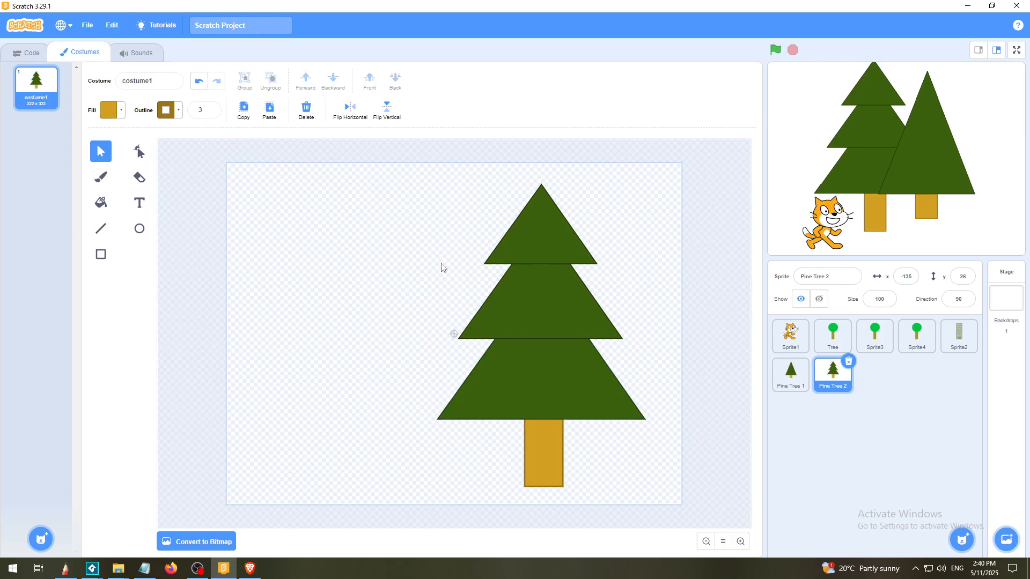
# Select the crown and trunk together and move the whole tree onto the canvas's centre mark
pyautogui.moveTo(379, 192); pyautogui.dragTo(646, 488)
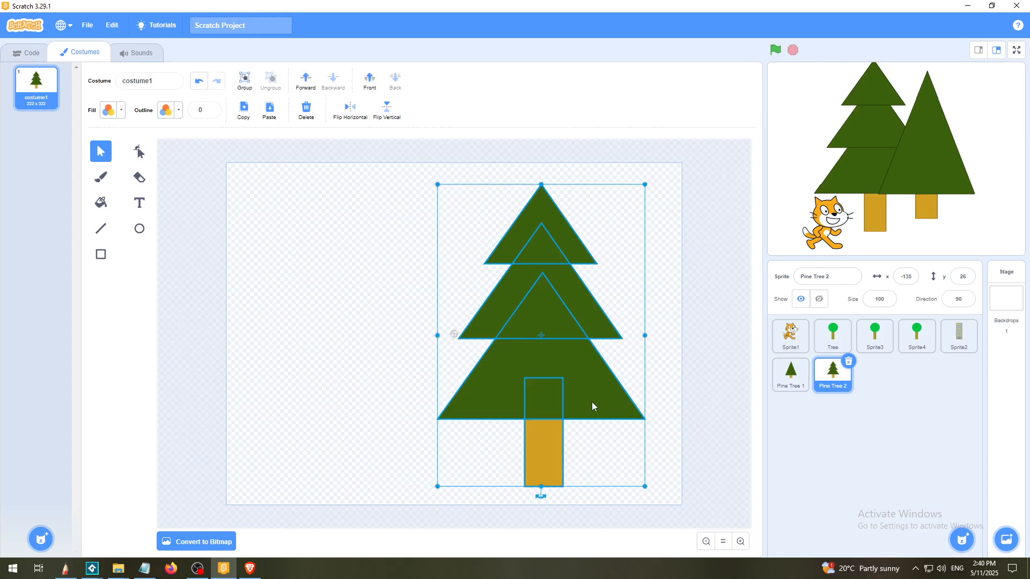
pyautogui.moveTo(591, 401); pyautogui.dragTo(493, 394)
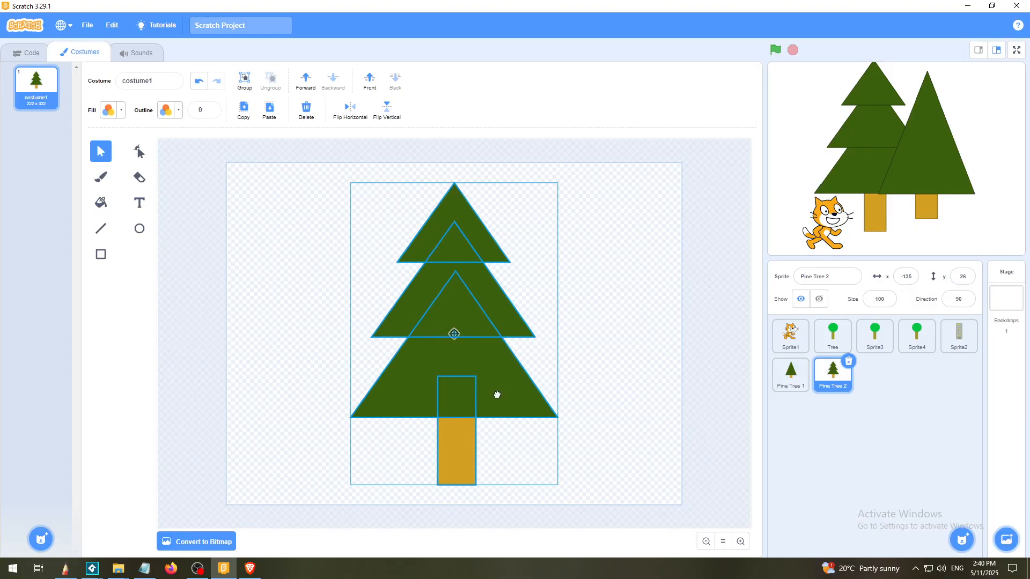
pyautogui.click(627, 371)
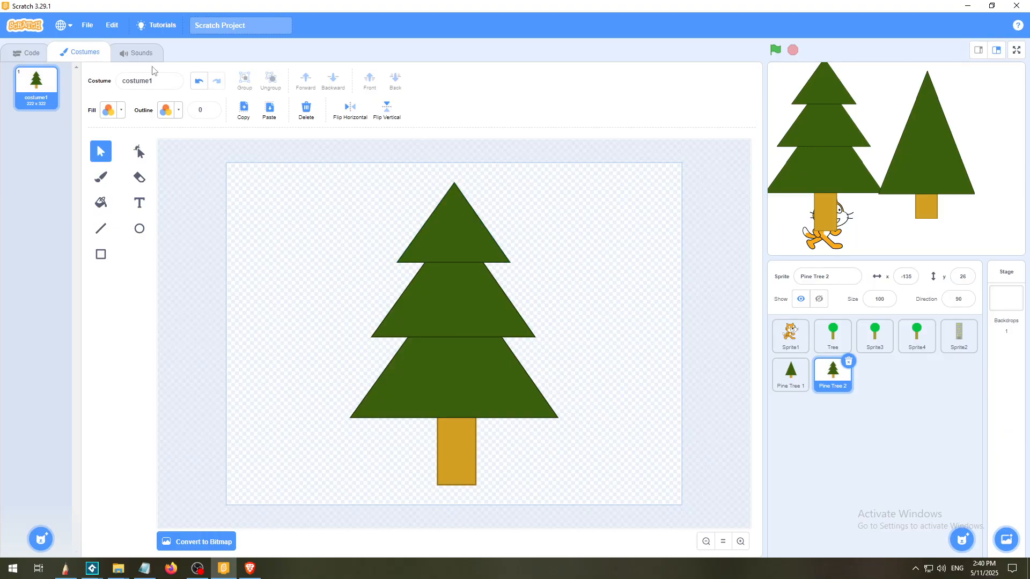
# Arrange the stage with Pine Tree 1 at about x -141, y -10, Pine Tree 2 at x 126, y 3, and the cat between them
pyautogui.click(24, 53)
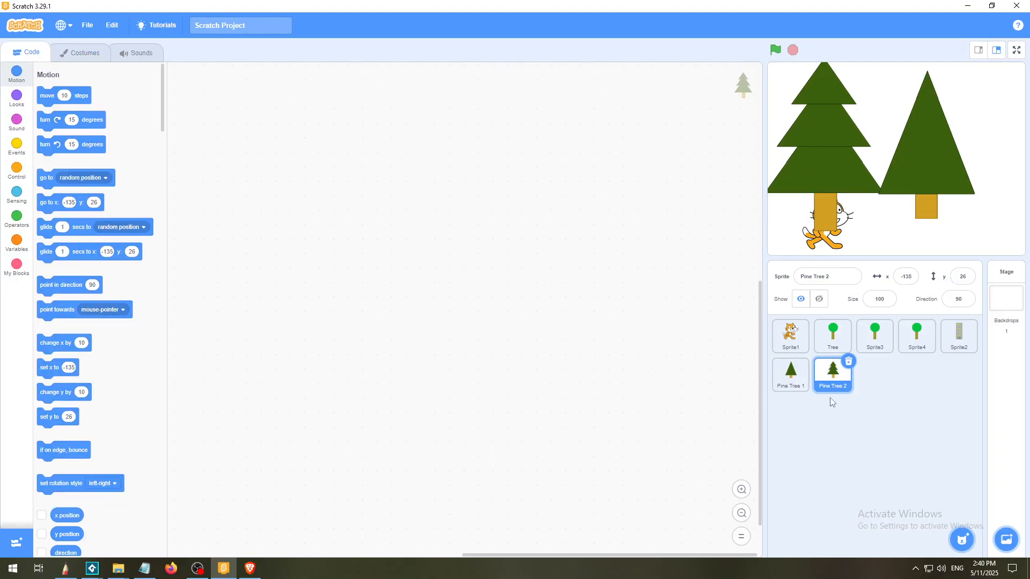
pyautogui.moveTo(850, 222); pyautogui.dragTo(899, 221)
pyautogui.moveTo(942, 141); pyautogui.dragTo(948, 96)
pyautogui.moveTo(851, 146)
pyautogui.mouseDown()
pyautogui.moveTo(839, 140)
pyautogui.moveTo(834, 151)
pyautogui.mouseUp()
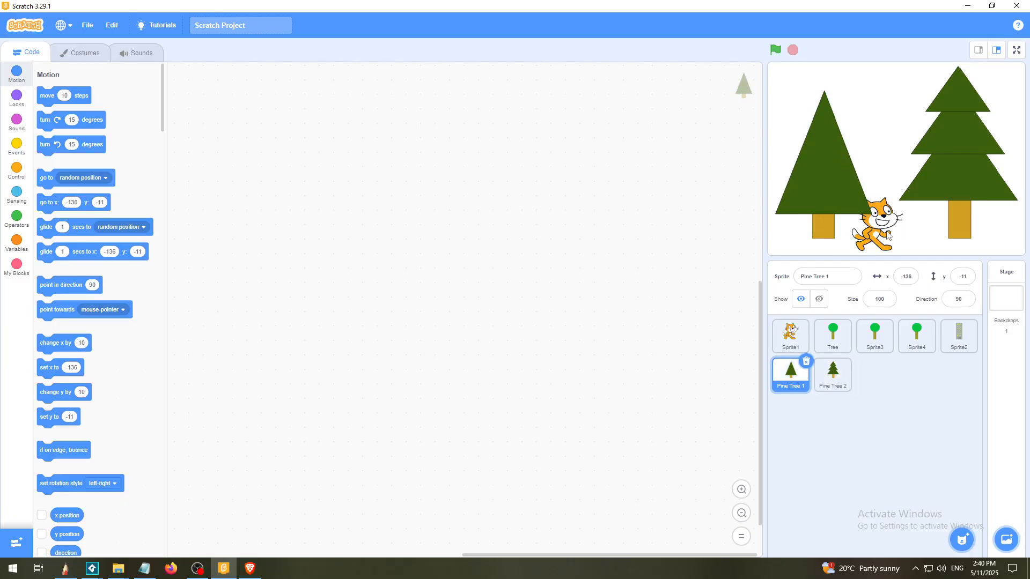
pyautogui.moveTo(882, 234); pyautogui.dragTo(893, 237)
pyautogui.moveTo(825, 195); pyautogui.dragTo(825, 196)
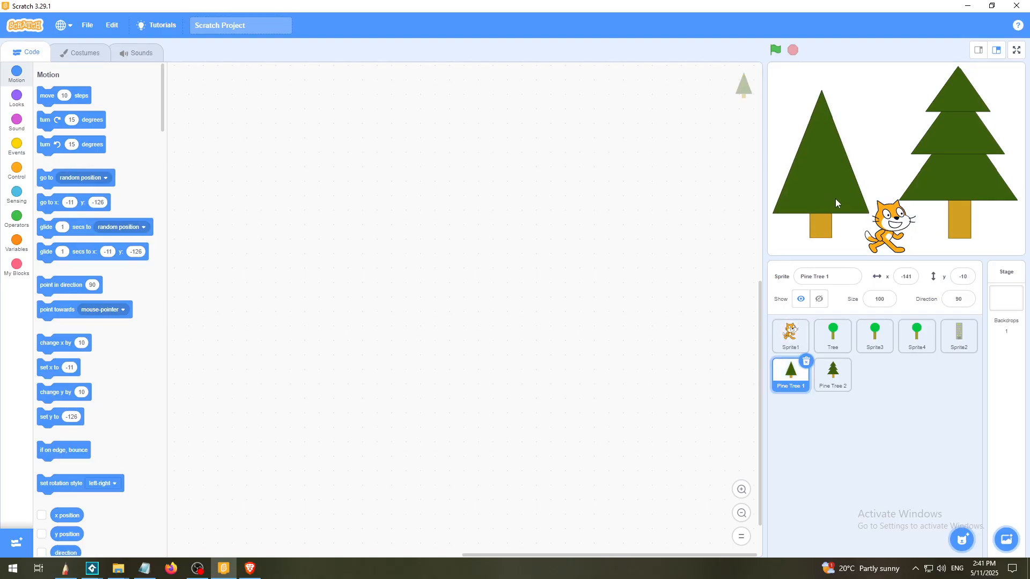
pyautogui.moveTo(947, 185); pyautogui.dragTo(952, 191)
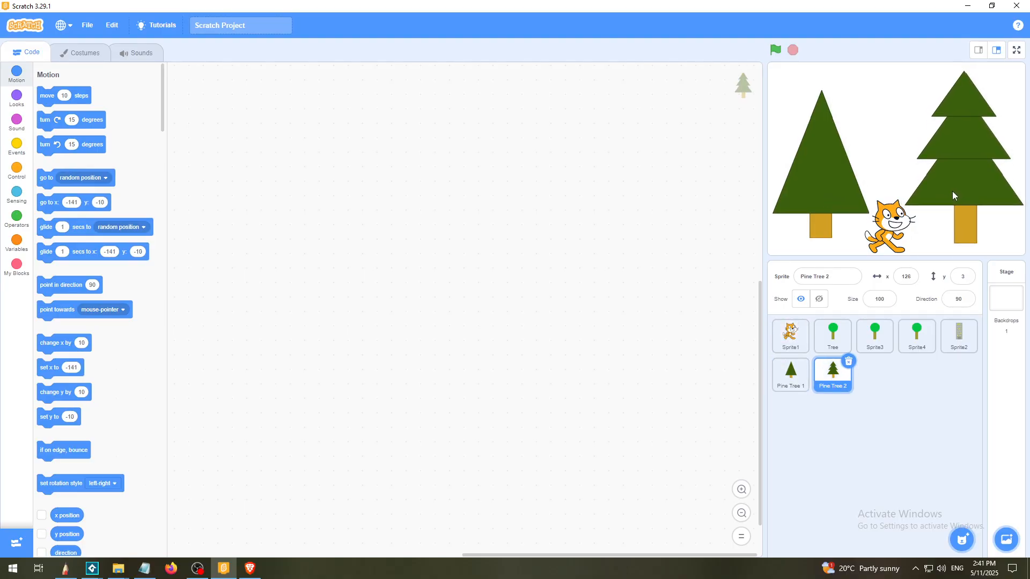
# Examine both pine trees on the full-screen stage and return to Pine Tree 2's costume drawing
pyautogui.click(1015, 51)
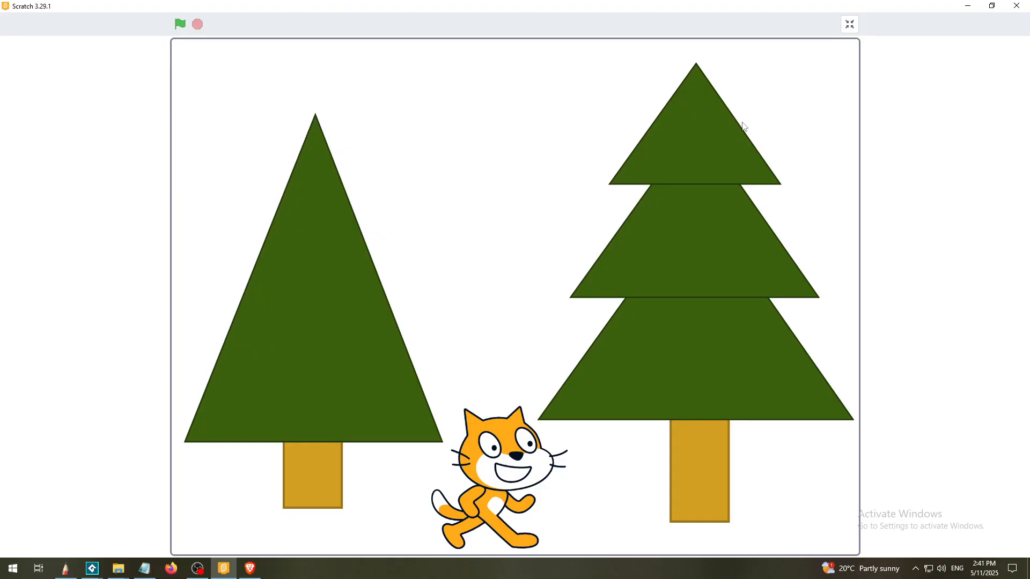
pyautogui.click(851, 26)
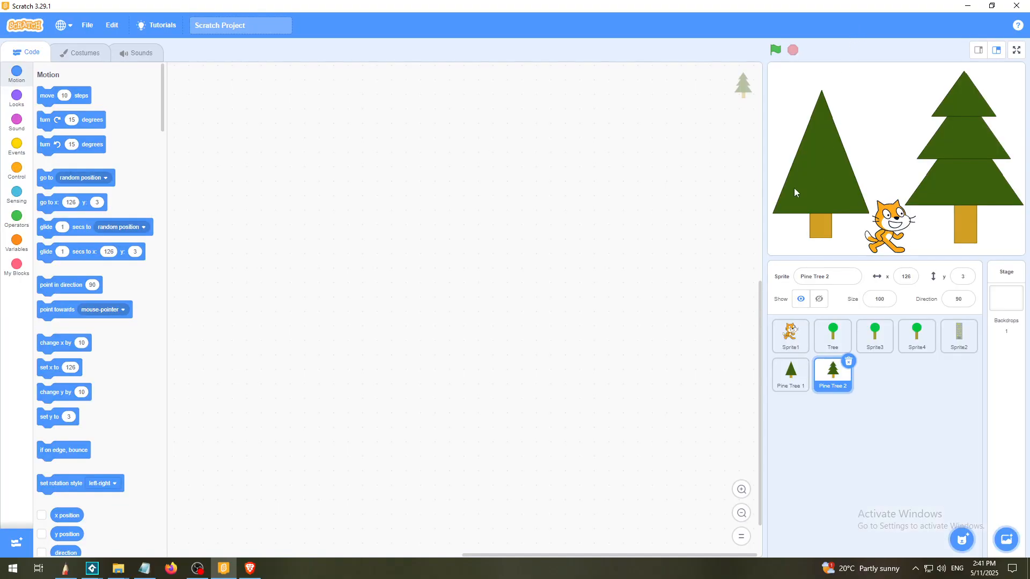
pyautogui.click(86, 54)
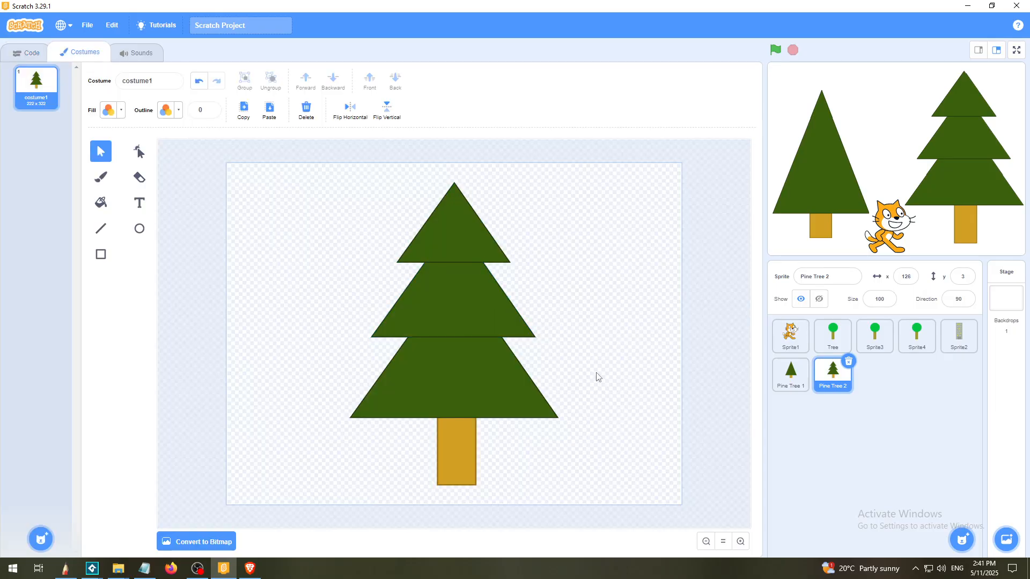
pyautogui.click(198, 569)
pyautogui.click(223, 571)
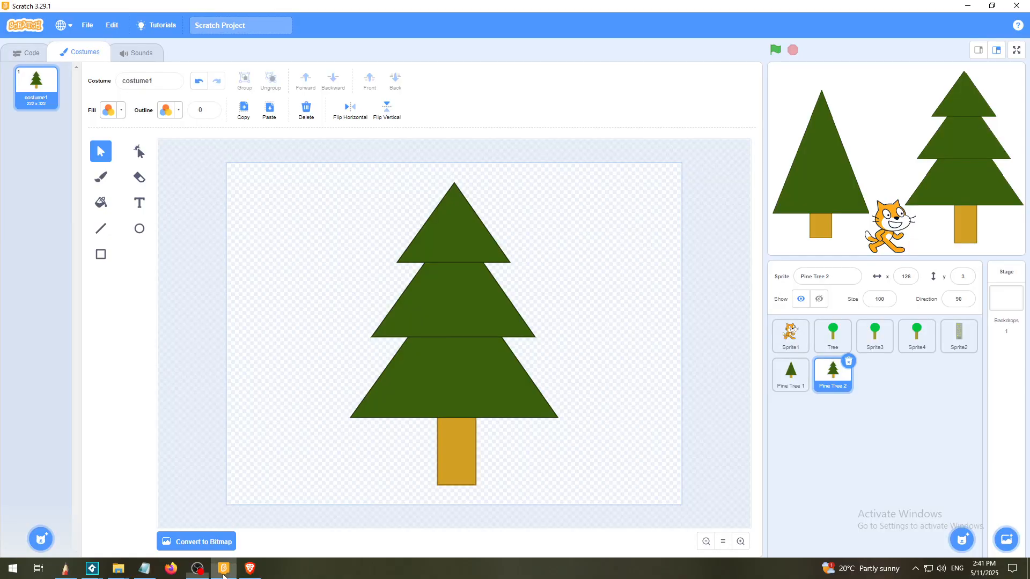